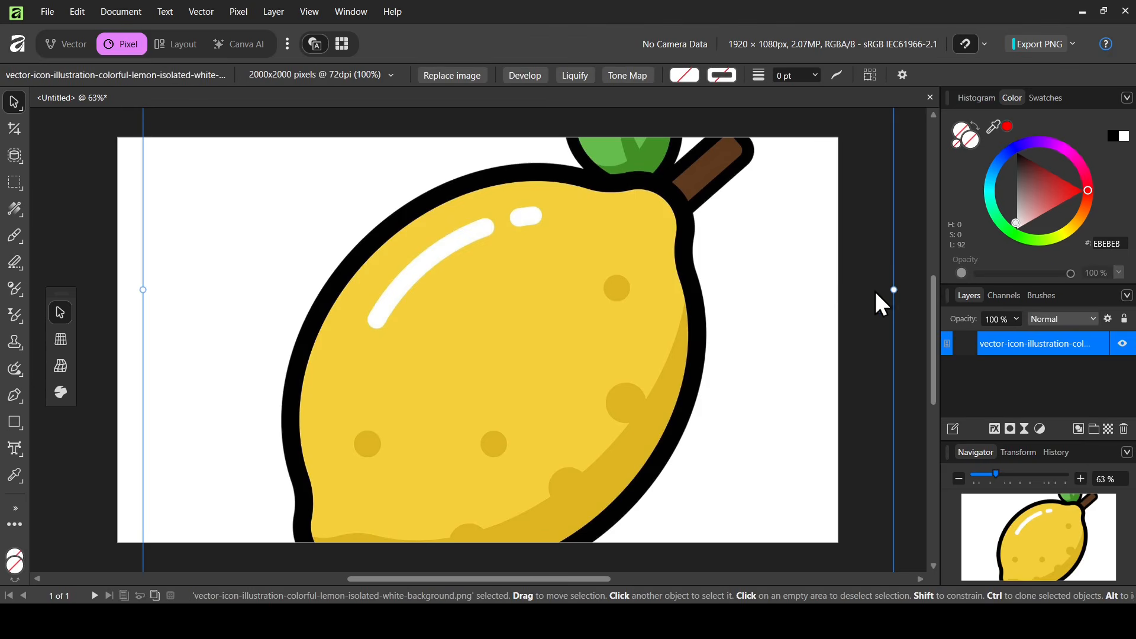
Step: Scale the lemon image down to about 31% and position it near the middle of the canvas
left_click_drag(895, 289, 411, 282)
left_click_drag(269, 280, 471, 330)
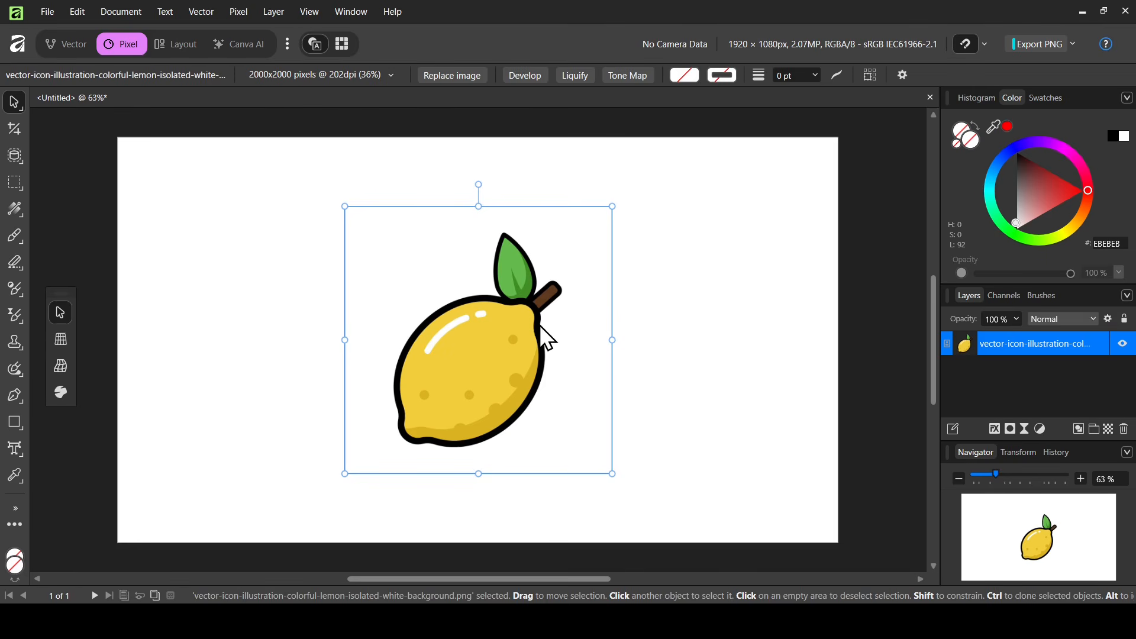
left_click_drag(613, 339, 575, 335)
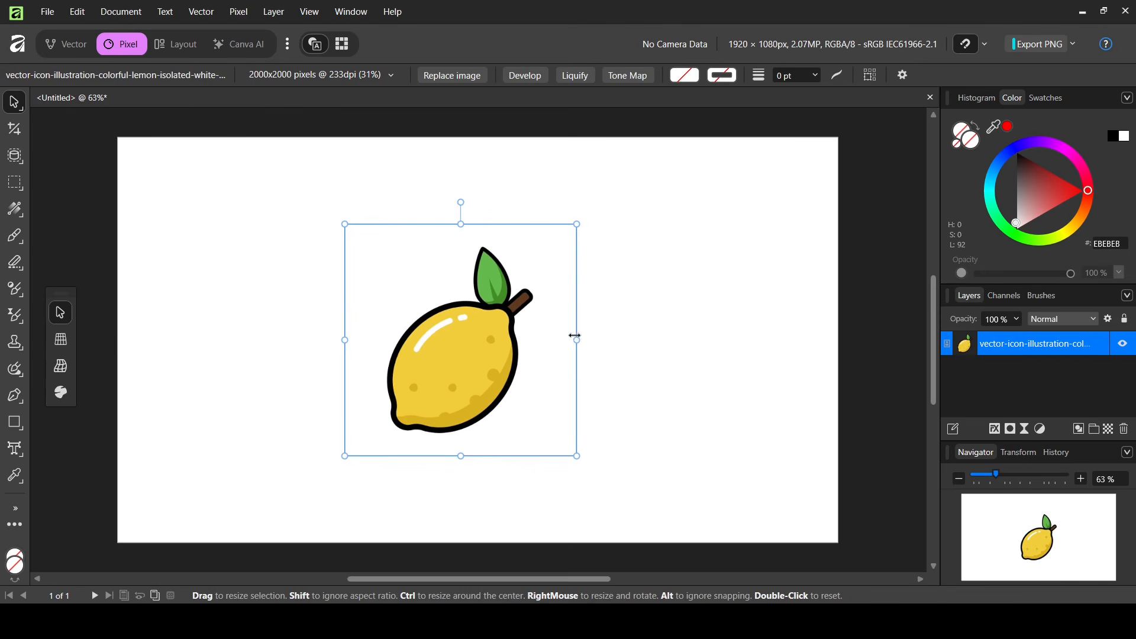
left_click_drag(479, 336, 513, 319)
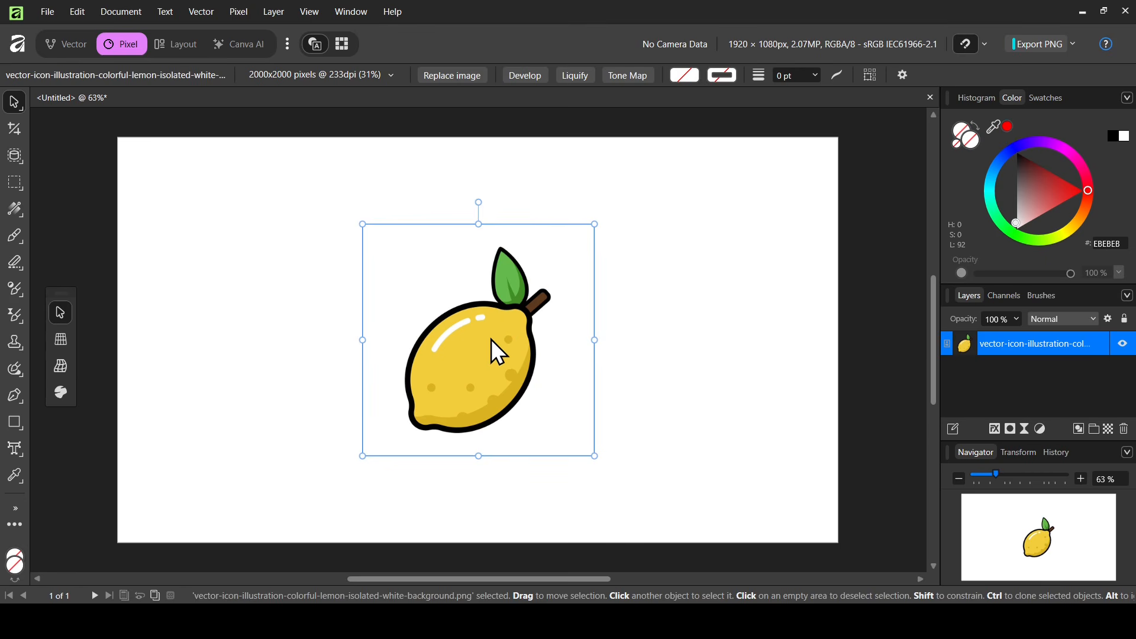
Step: Create a text frame slightly larger than the whole canvas with the Frame Text Tool and insert filler text into it
left_click(19, 456)
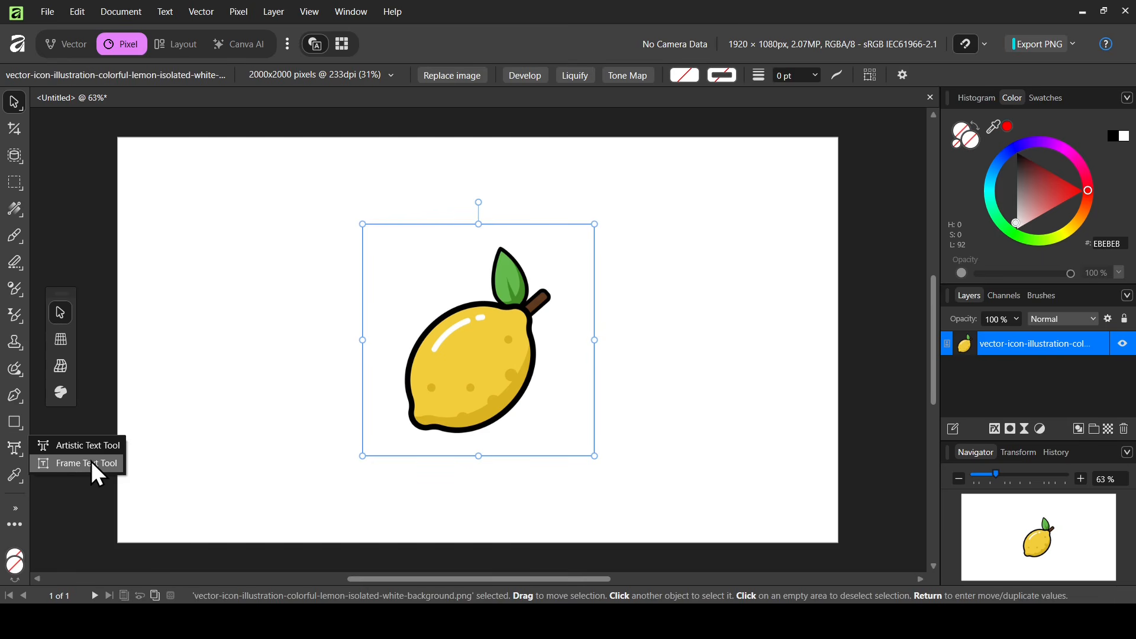
left_click(93, 463)
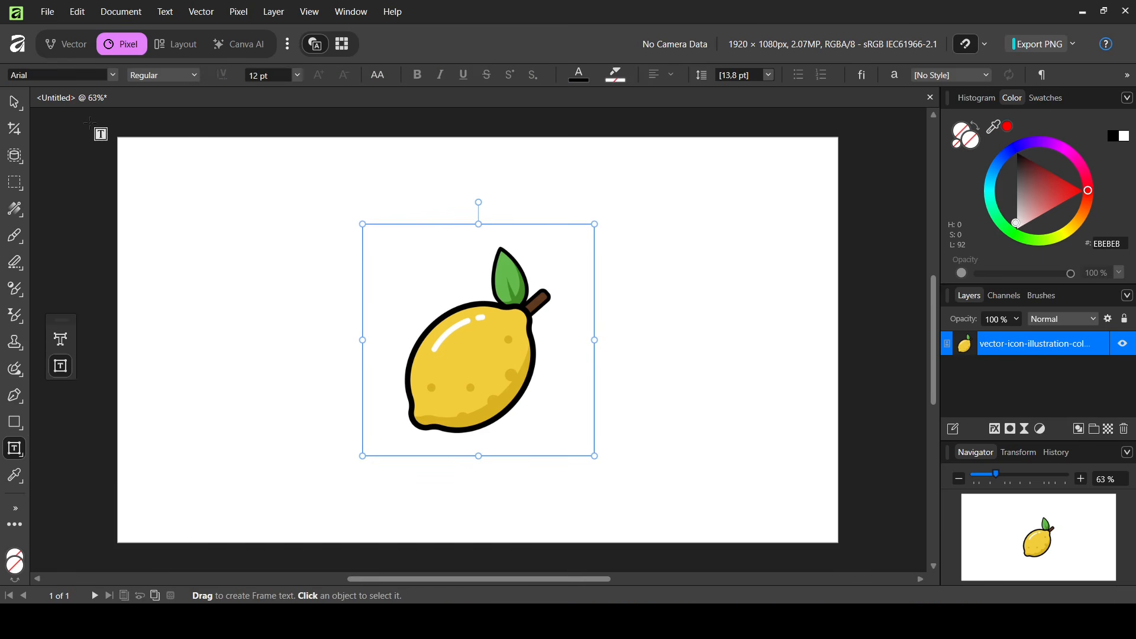
left_click_drag(90, 123, 855, 549)
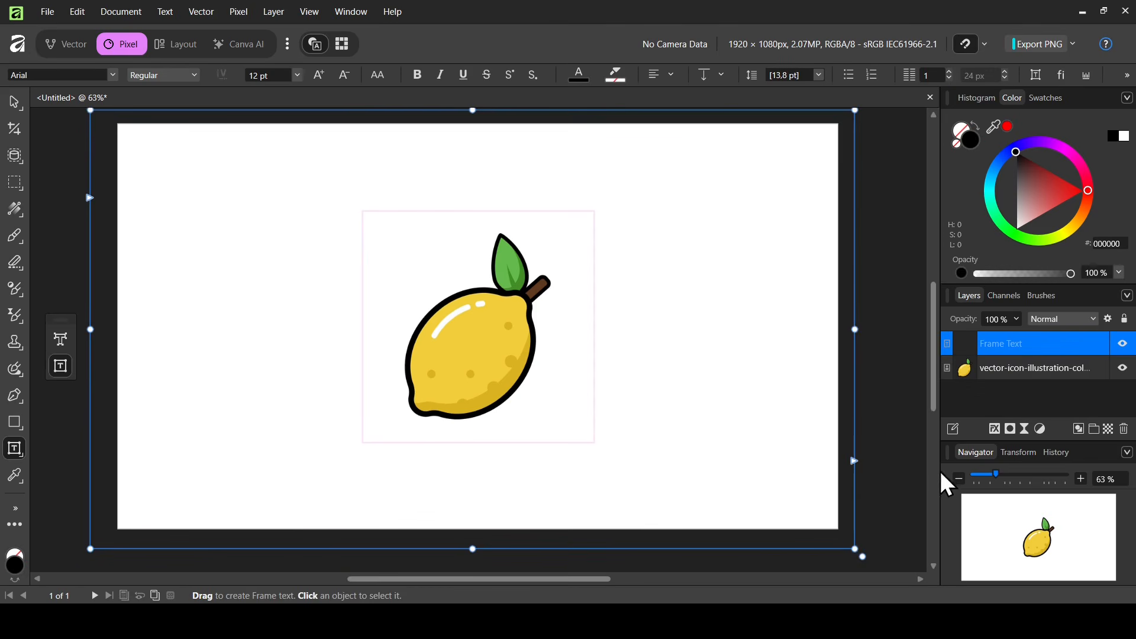
scroll(933, 396, "up", 1)
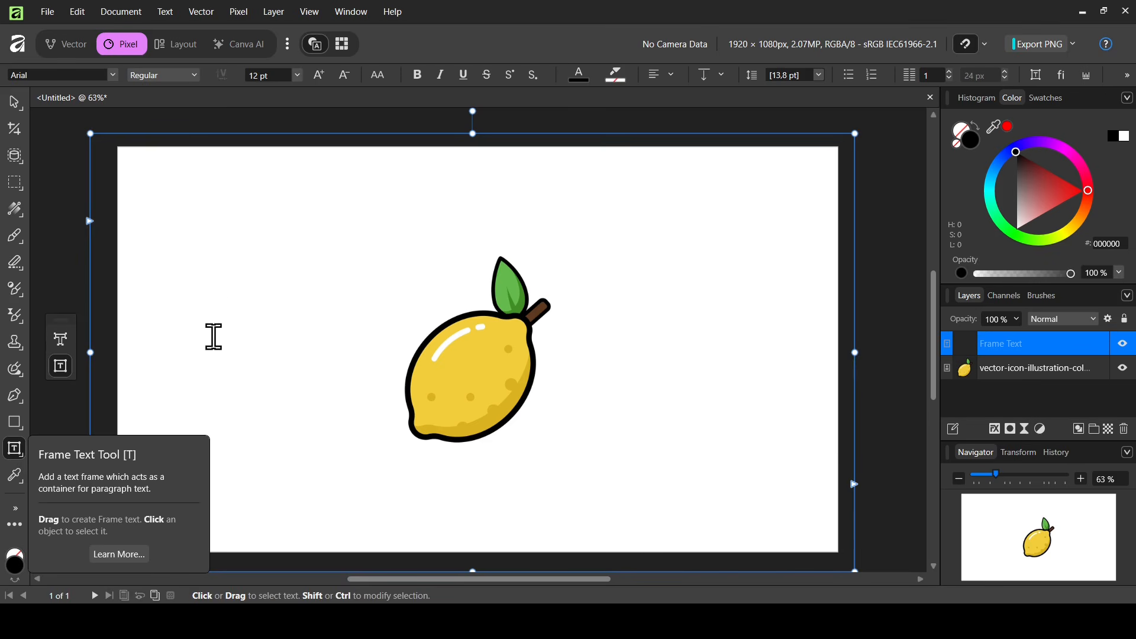
right_click(228, 255)
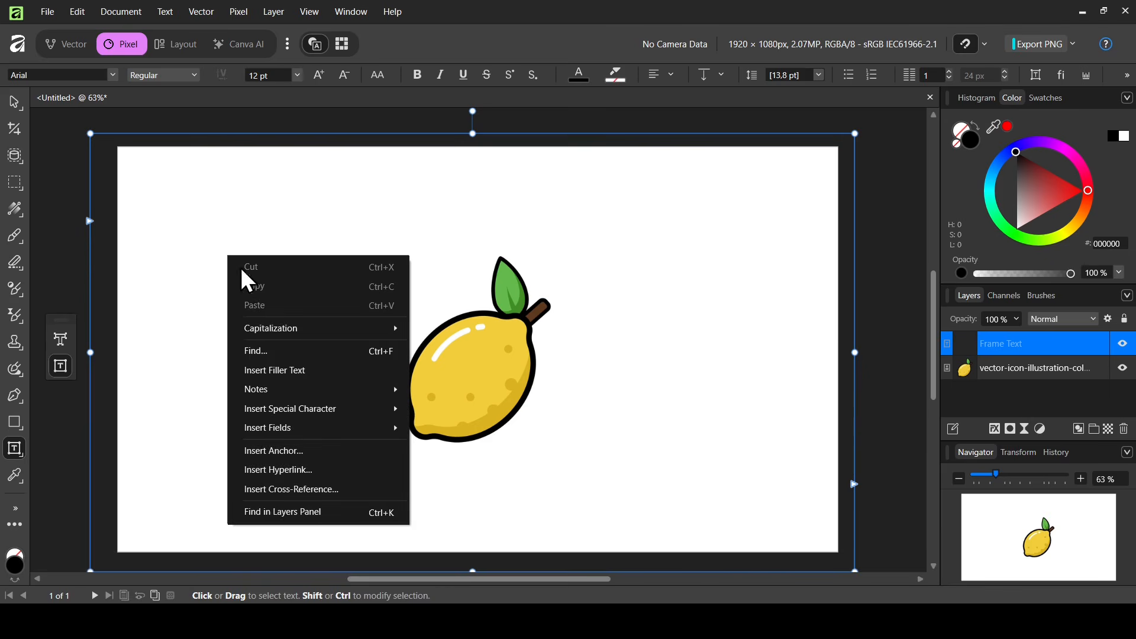
left_click(324, 375)
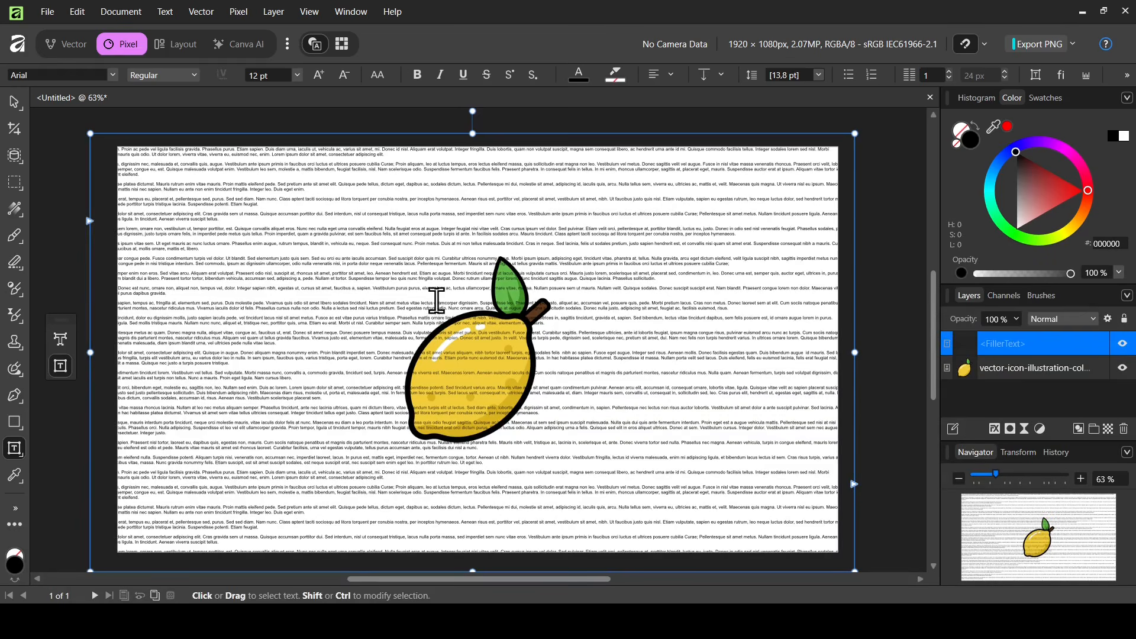
Step: Select the lemon image layer, check it by toggling its visibility, and show its text wrap settings
left_click(1075, 376)
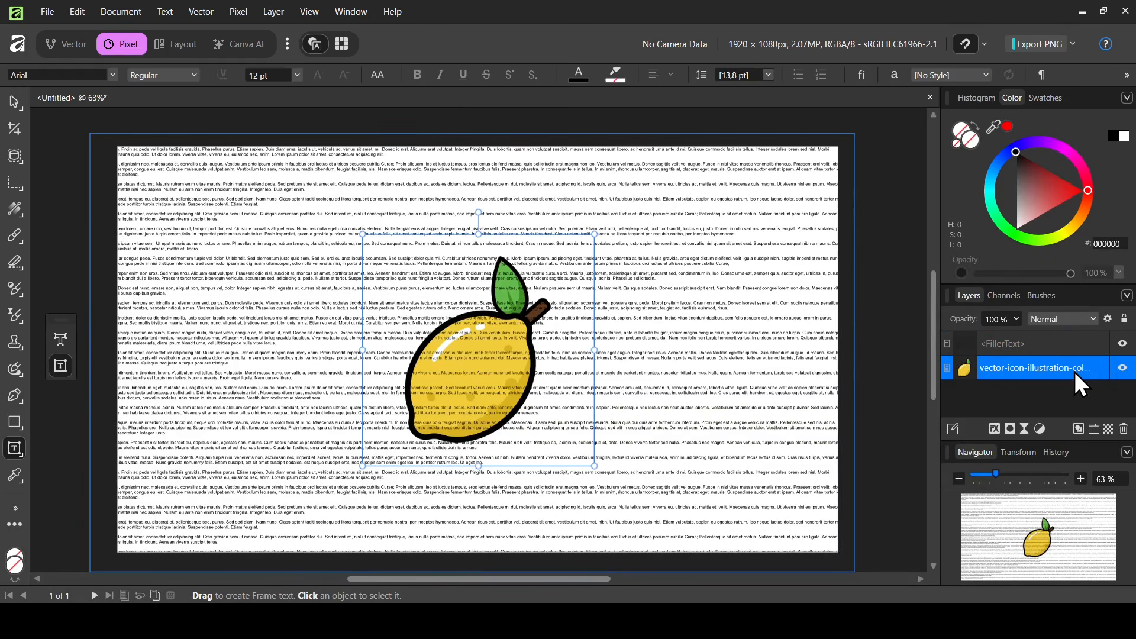
left_click(1122, 369)
left_click(1121, 368)
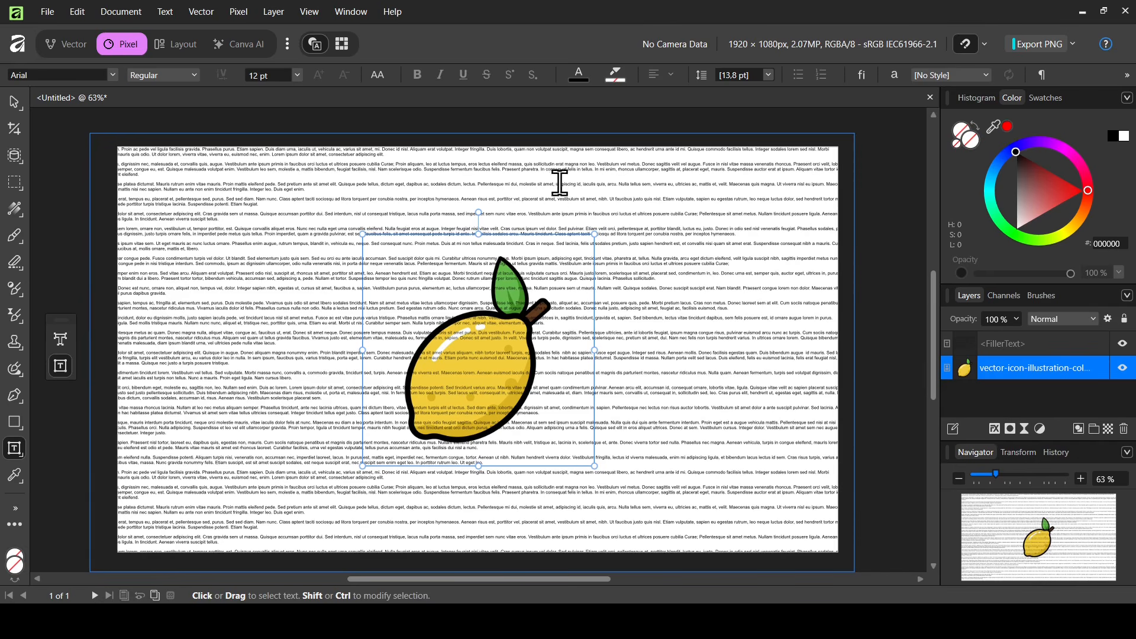
left_click(165, 13)
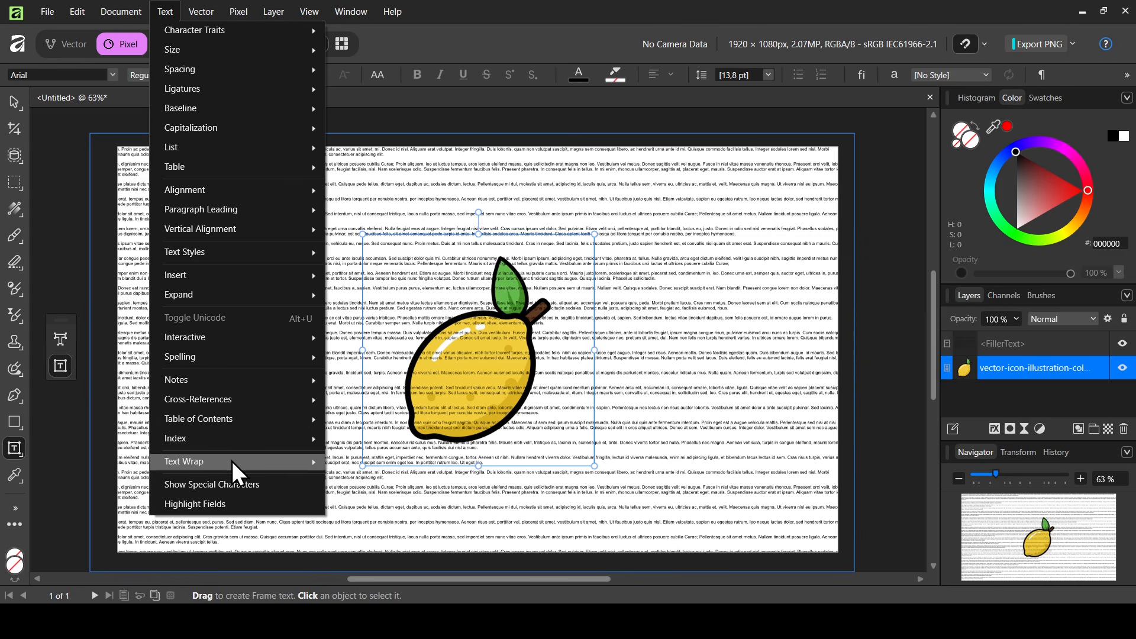
mouse_move(232, 461)
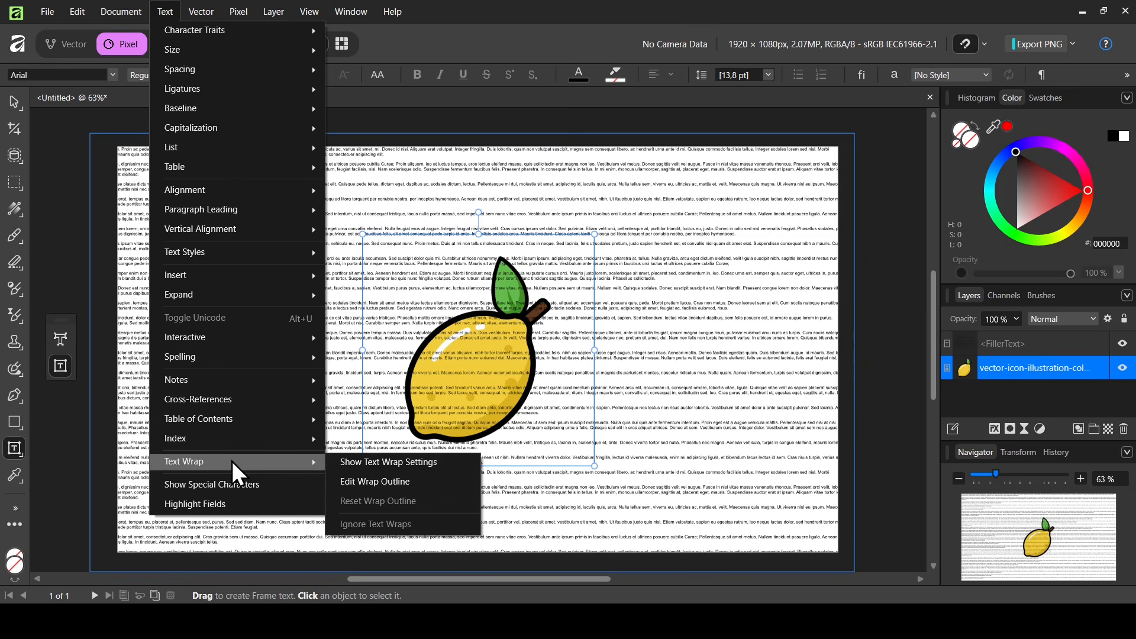
left_click(380, 463)
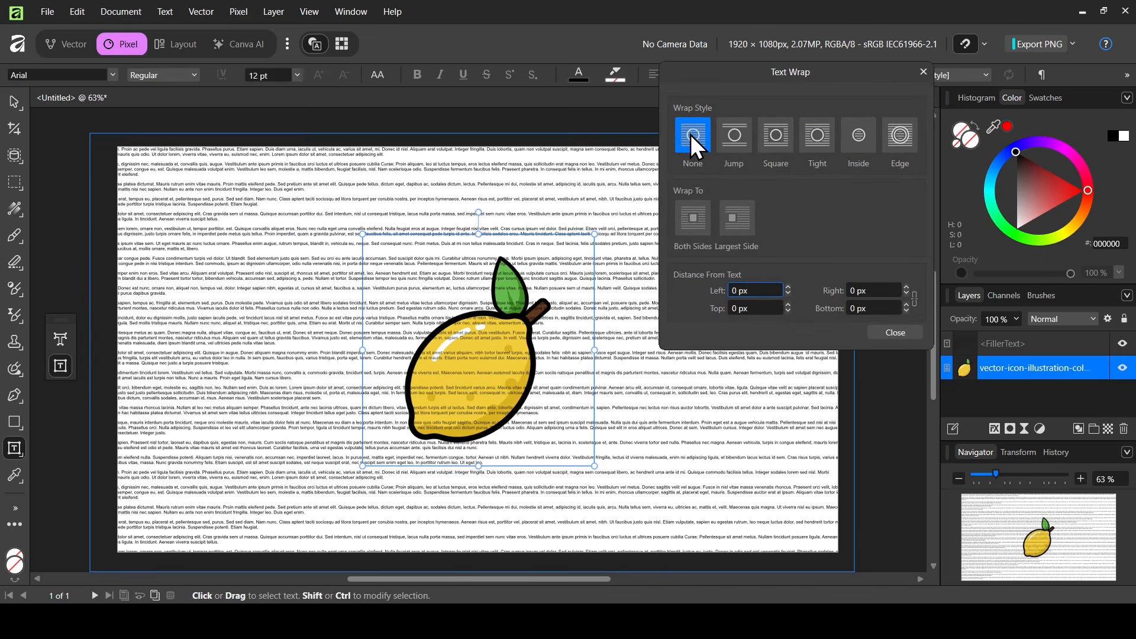
Step: Compare the available wrap styles and wrap-to options, and set the lemon's text wrap to Tight on Both Sides
left_click(730, 138)
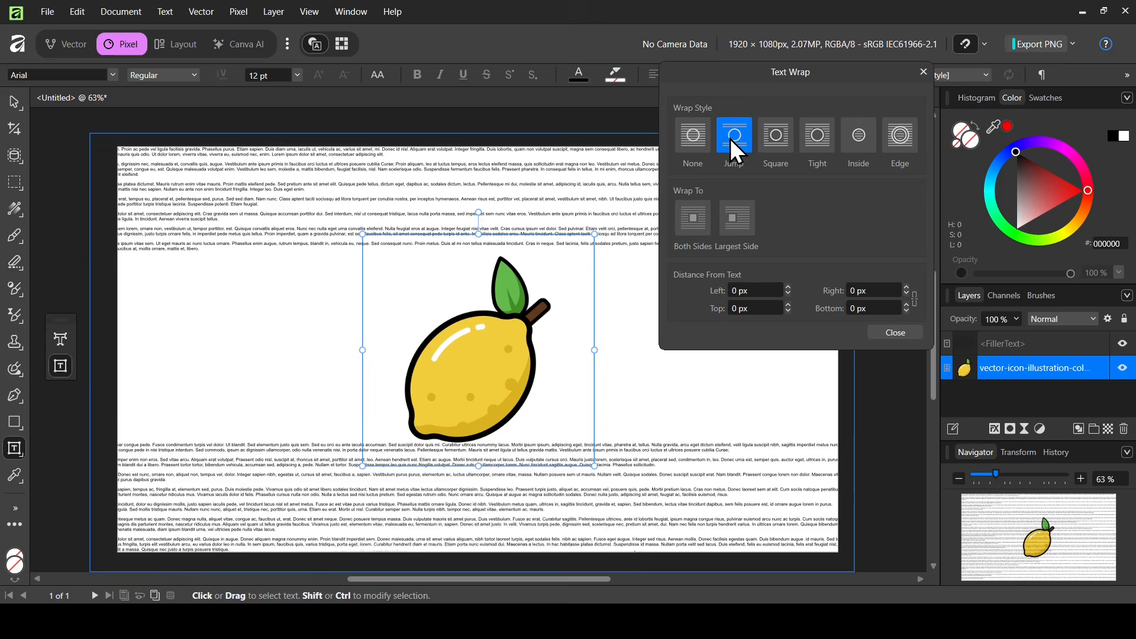
left_click(771, 140)
left_click(822, 133)
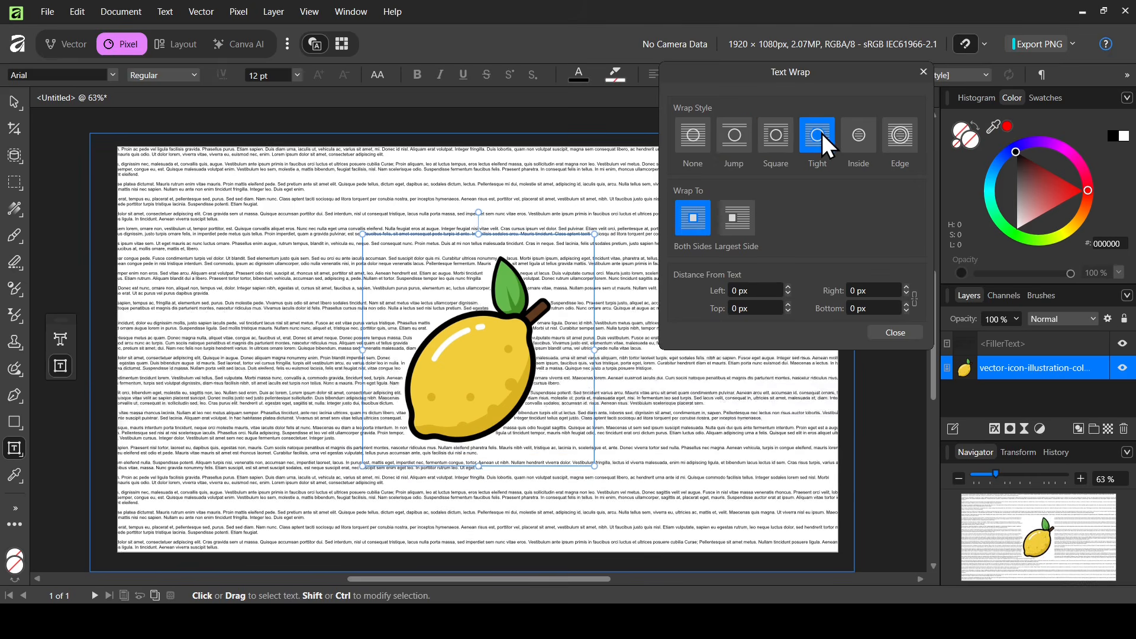
left_click(863, 136)
left_click(906, 137)
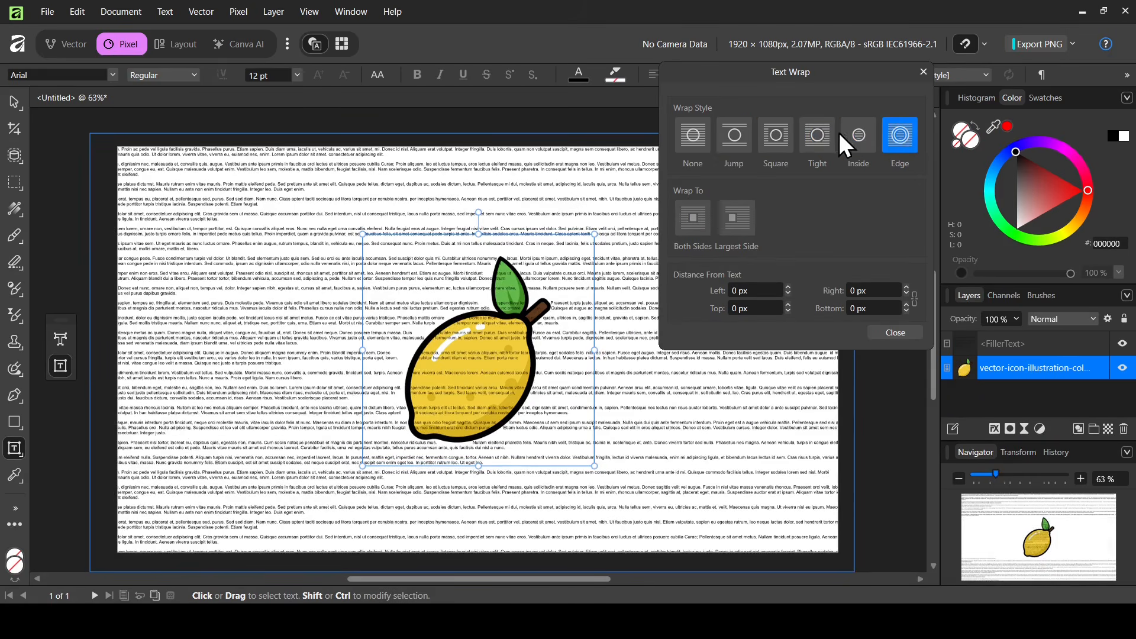
left_click(806, 134)
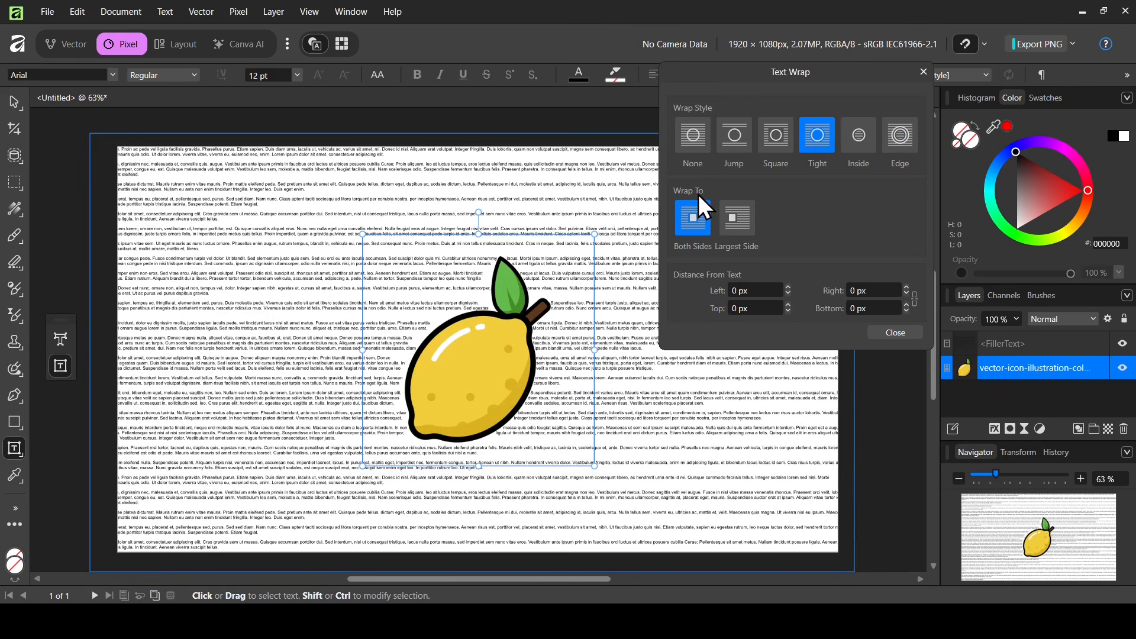
left_click(747, 209)
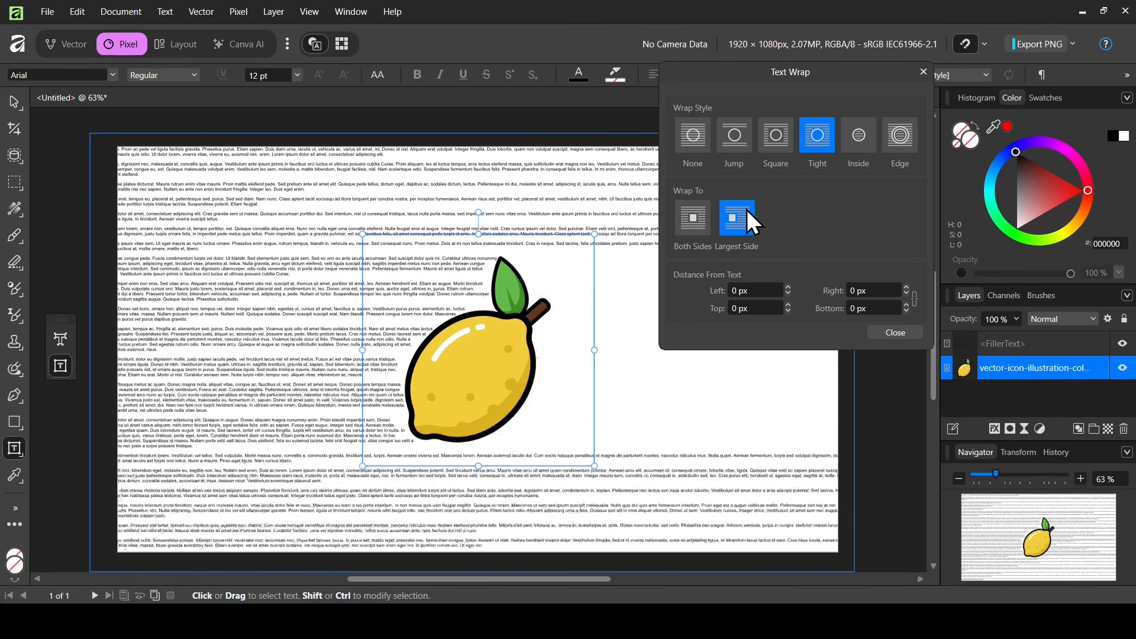
left_click(685, 221)
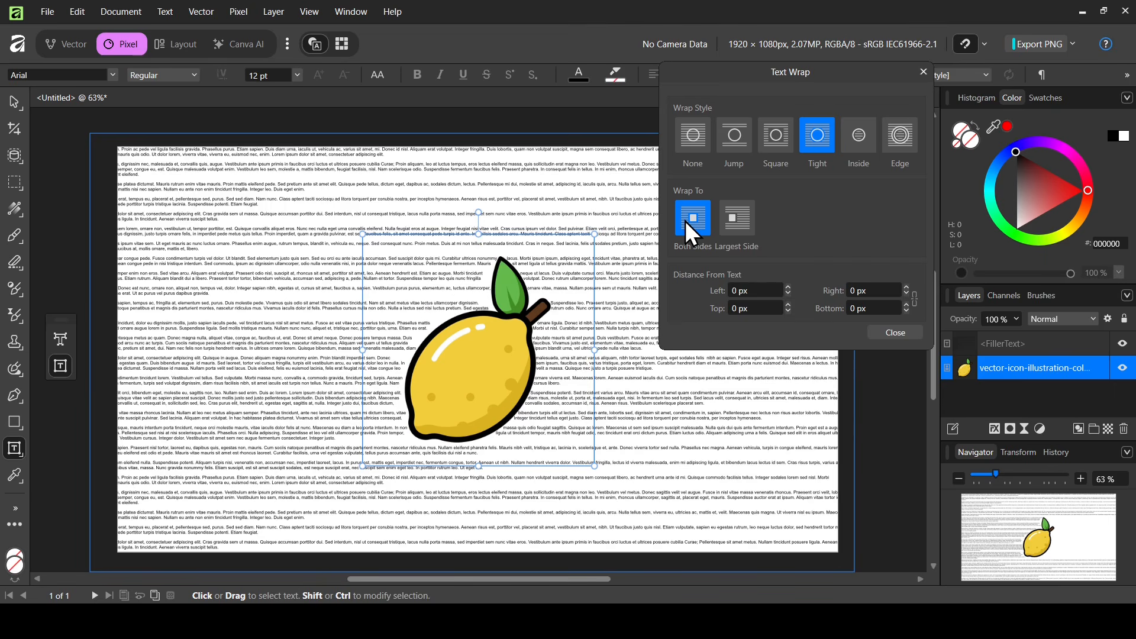
Step: Try a left distance from text of 30 px and reset it to 0 px
left_click(752, 290)
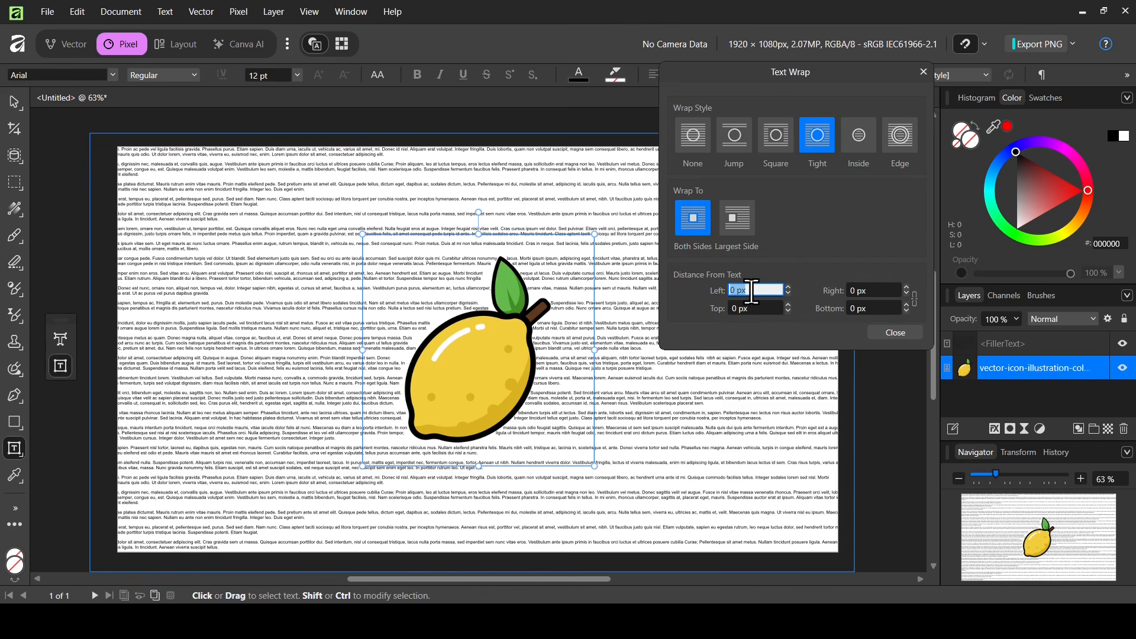
type("30")
key("Return")
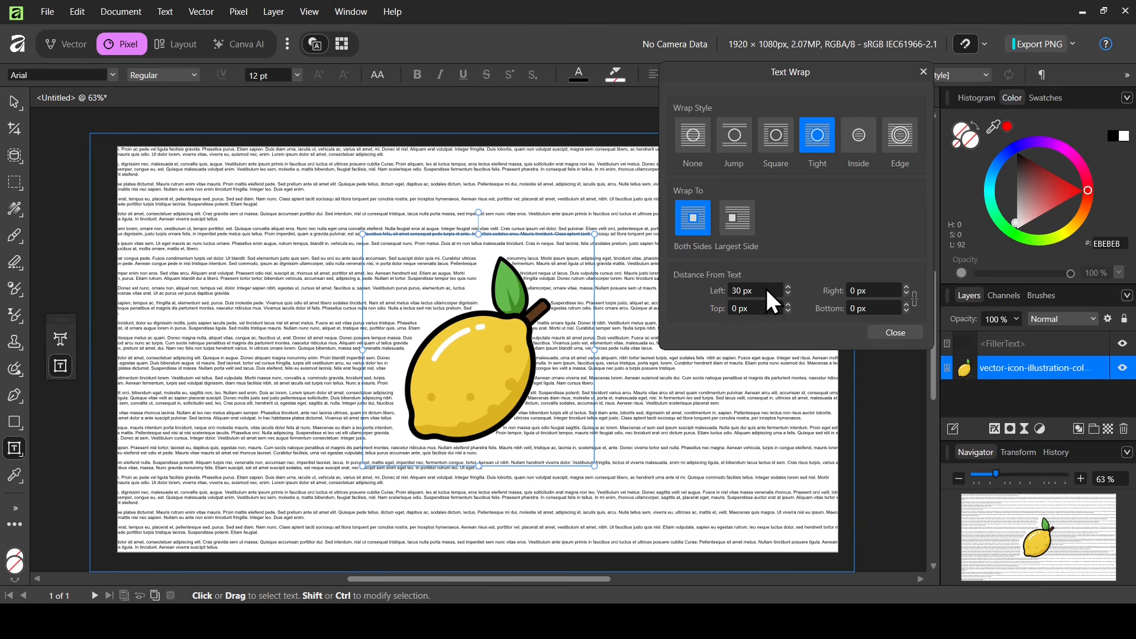
type("0")
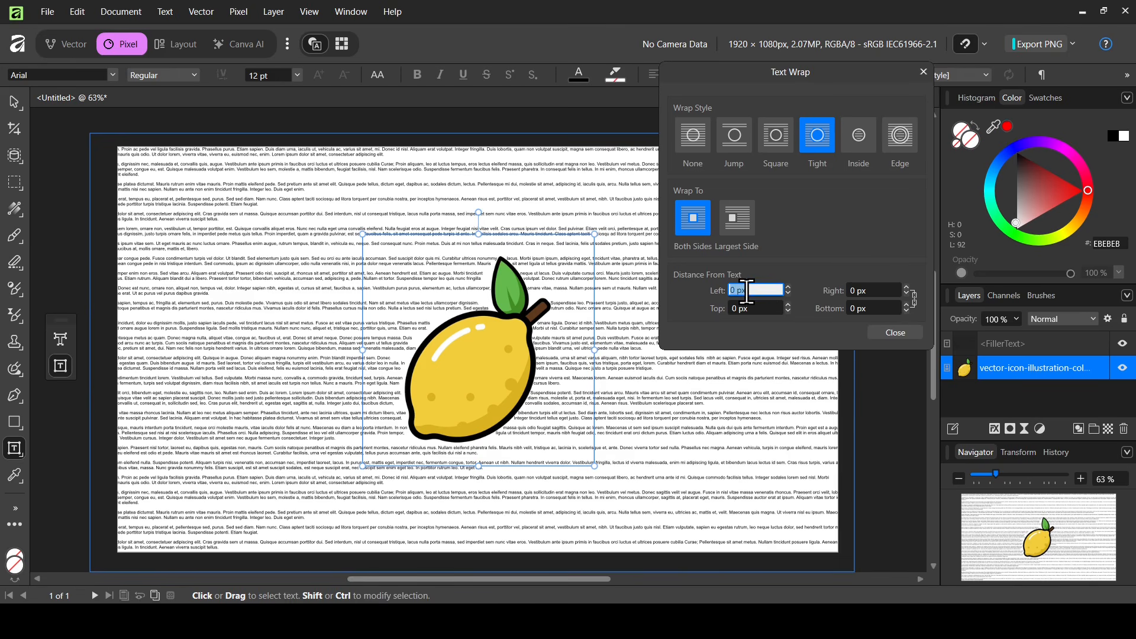
Step: Set the linked distance from text to 30 px on all four sides and check the wrap by toggling the lemon layer's visibility
type("30")
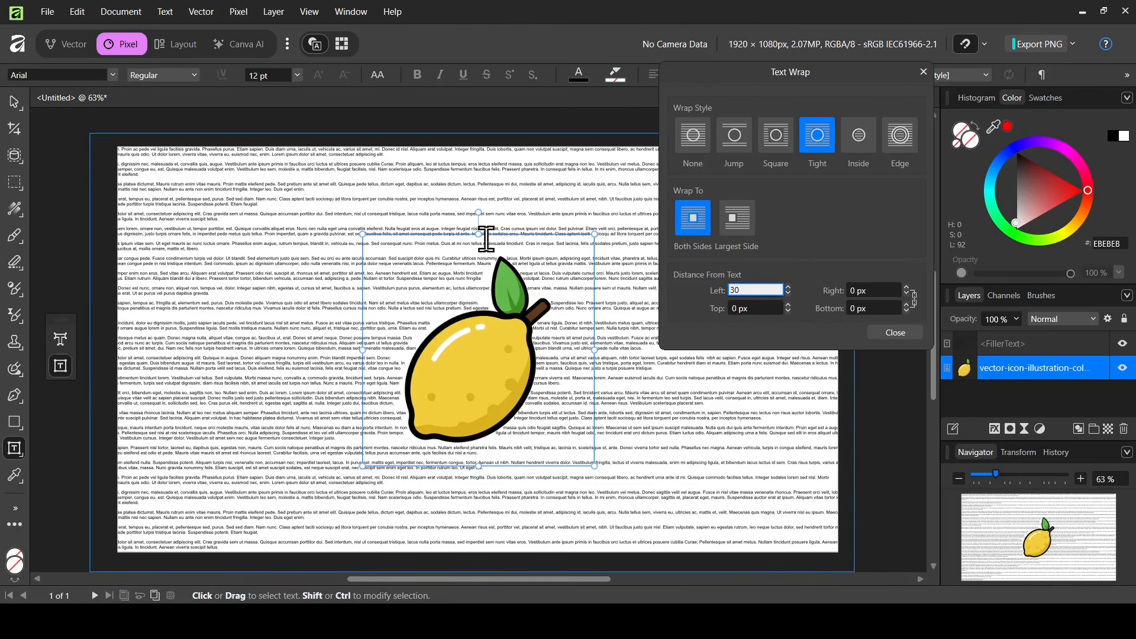
key("Return")
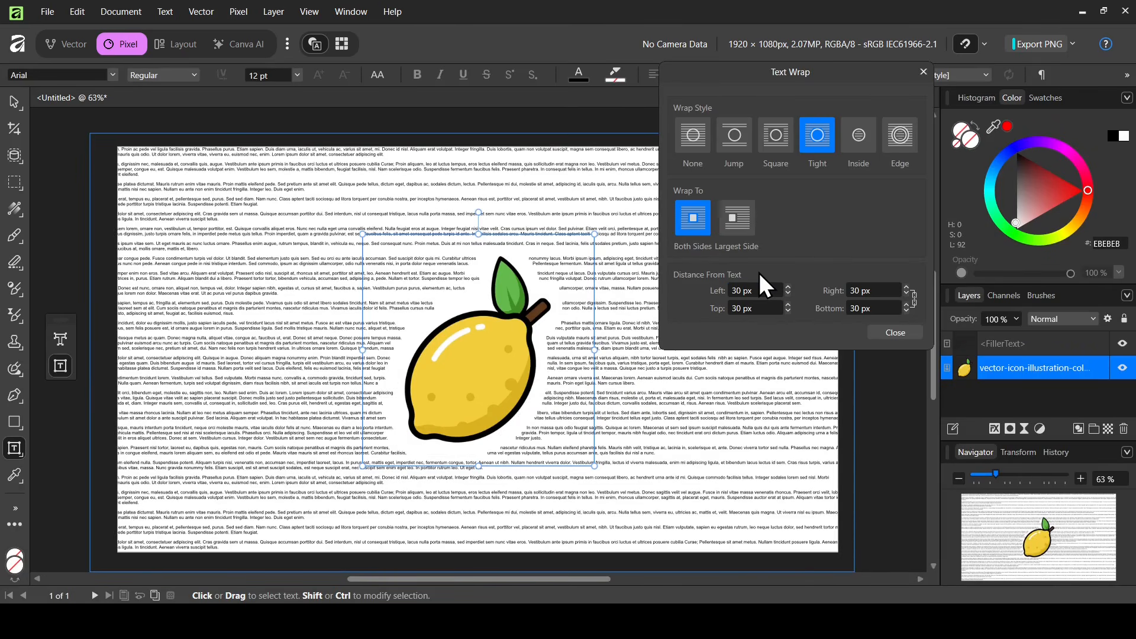
left_click(1124, 371)
left_click(1124, 370)
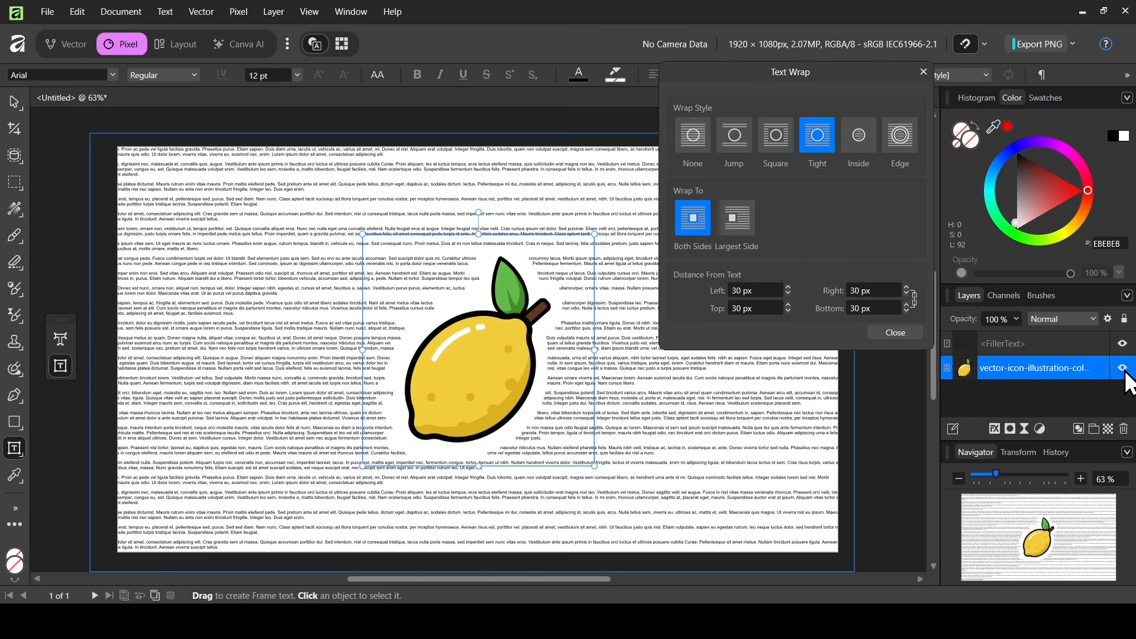
left_click(1124, 370)
left_click(1124, 369)
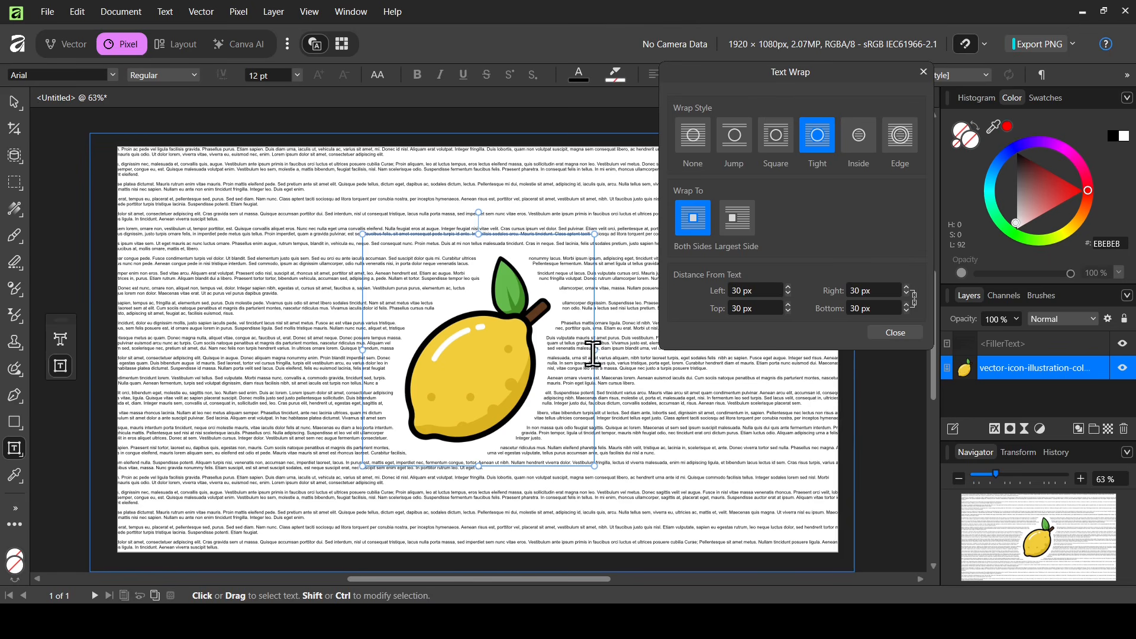
Step: Enlarge the lemon image to about 49%, shift it slightly right of the canvas centre, and close the text wrap settings
left_click(13, 112)
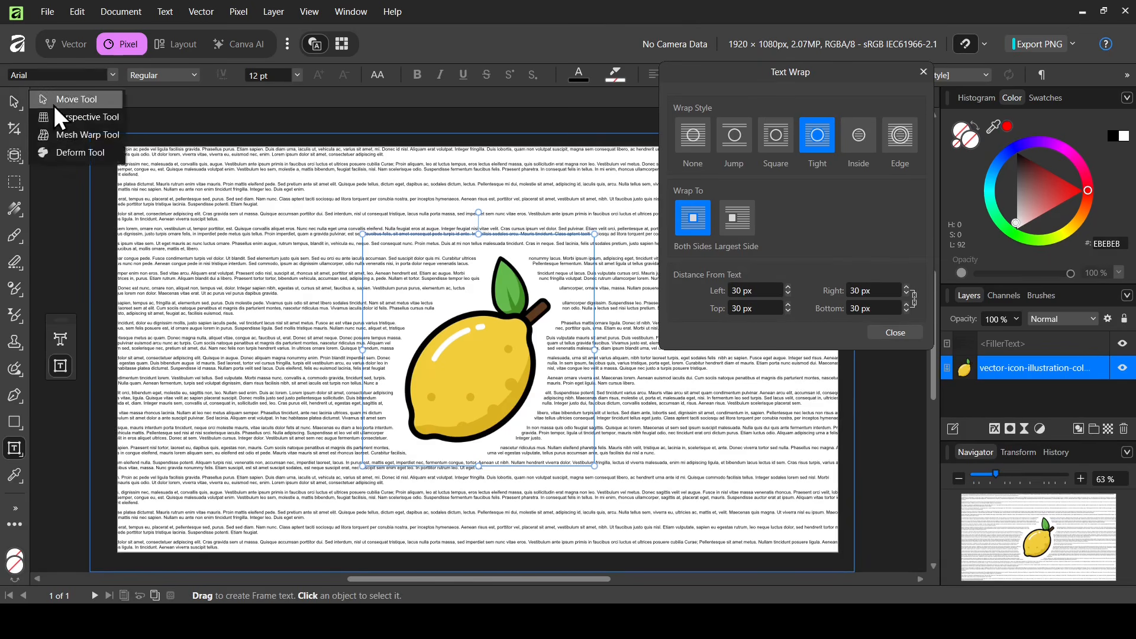
left_click(53, 105)
left_click_drag(594, 355, 663, 338)
left_click_drag(532, 360, 520, 358)
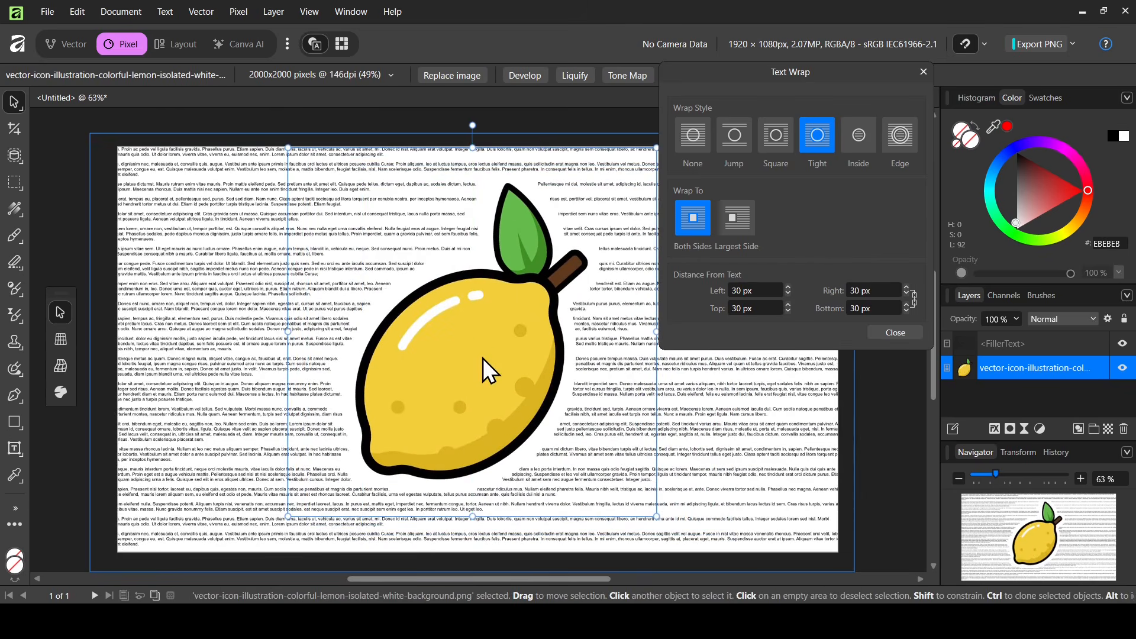
left_click_drag(392, 364, 498, 368)
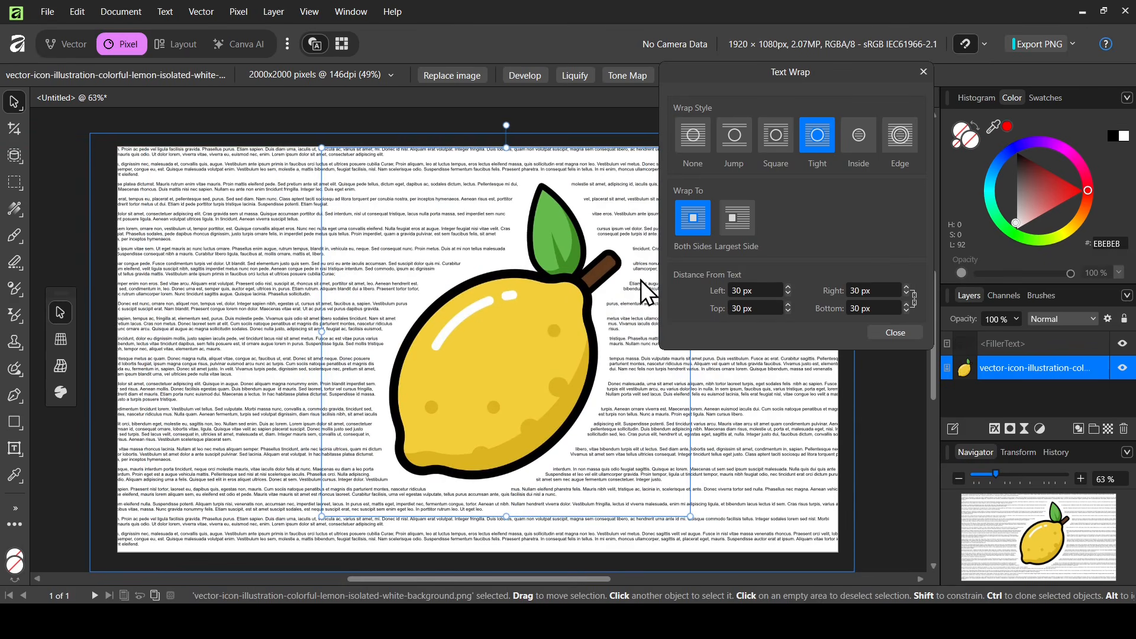
left_click(923, 72)
Step: Set the filler text's font size to 20 pt, and try bold on it before turning it off again
left_click(1024, 347)
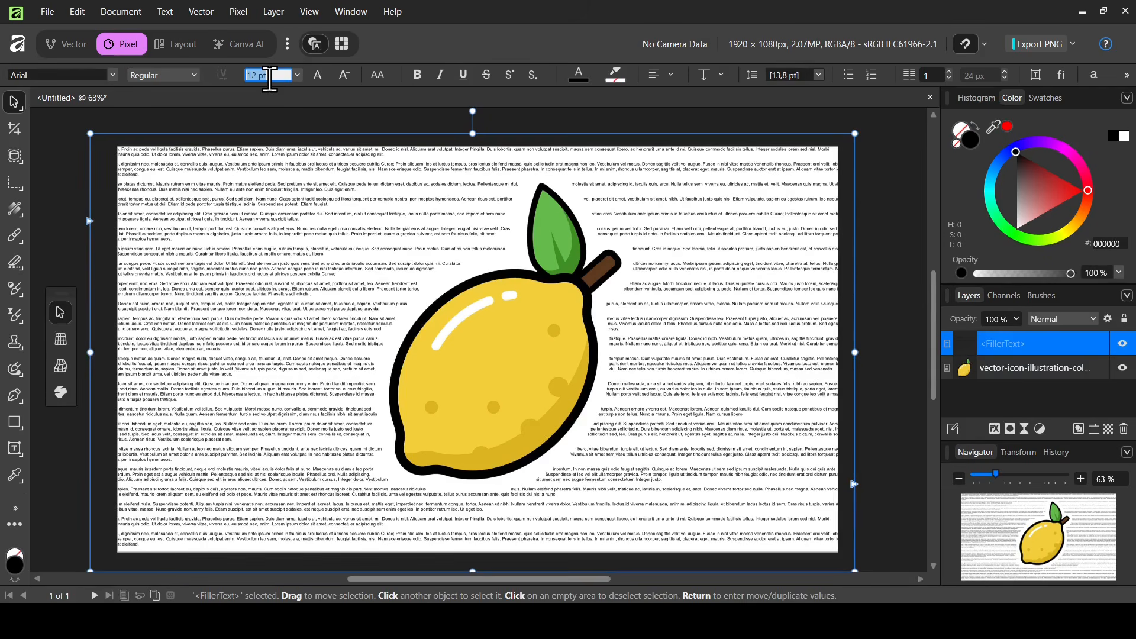
type("20")
key("Return")
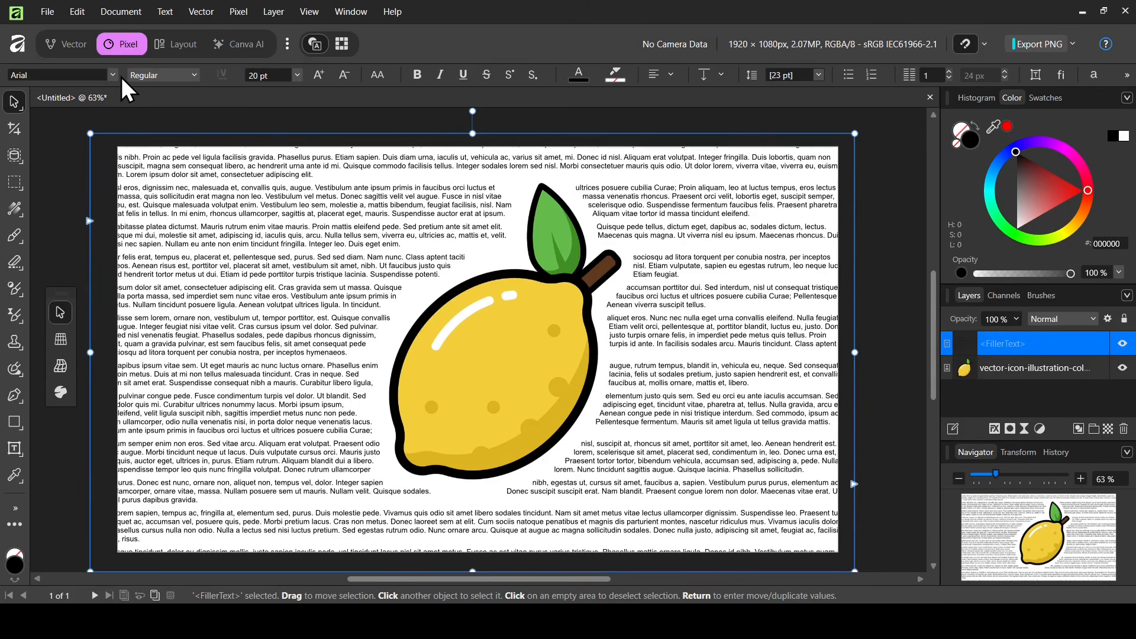
left_click(410, 76)
left_click(412, 75)
Step: Try left, right and Justify Center alignment on the filler text, and settle on Justify Left
left_click(672, 75)
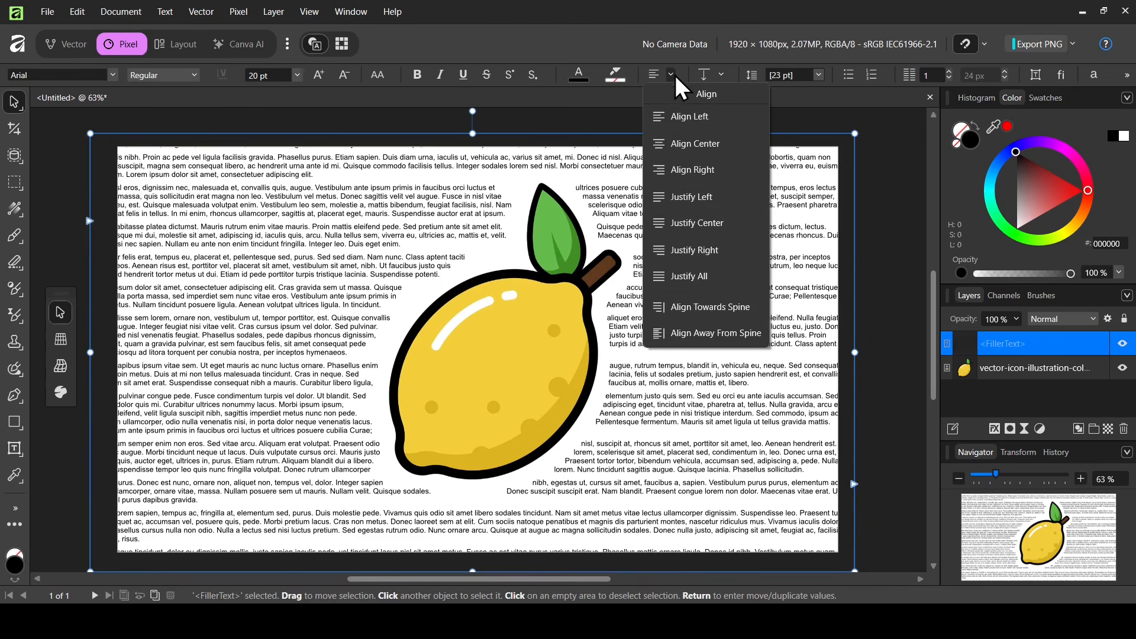
left_click(710, 119)
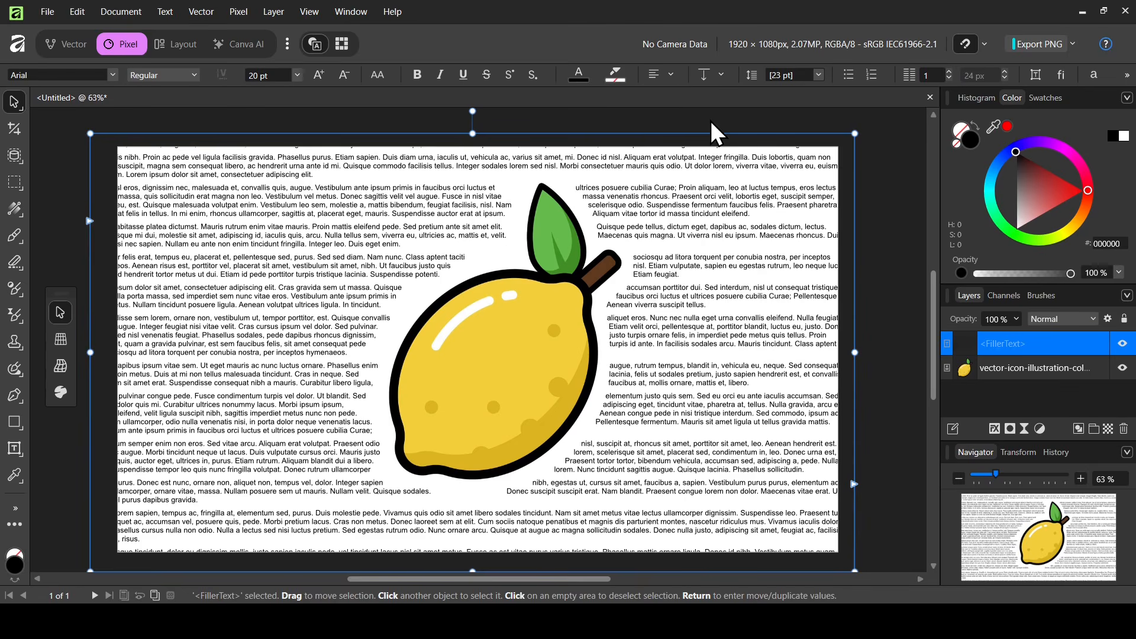
left_click(670, 75)
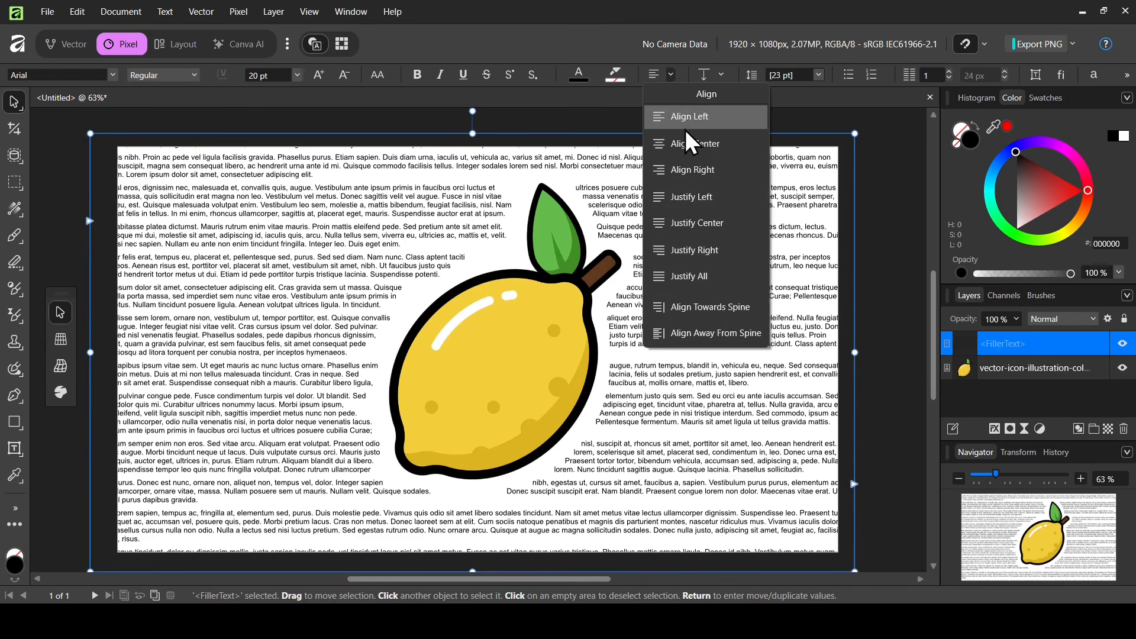
left_click(709, 161)
left_click(671, 75)
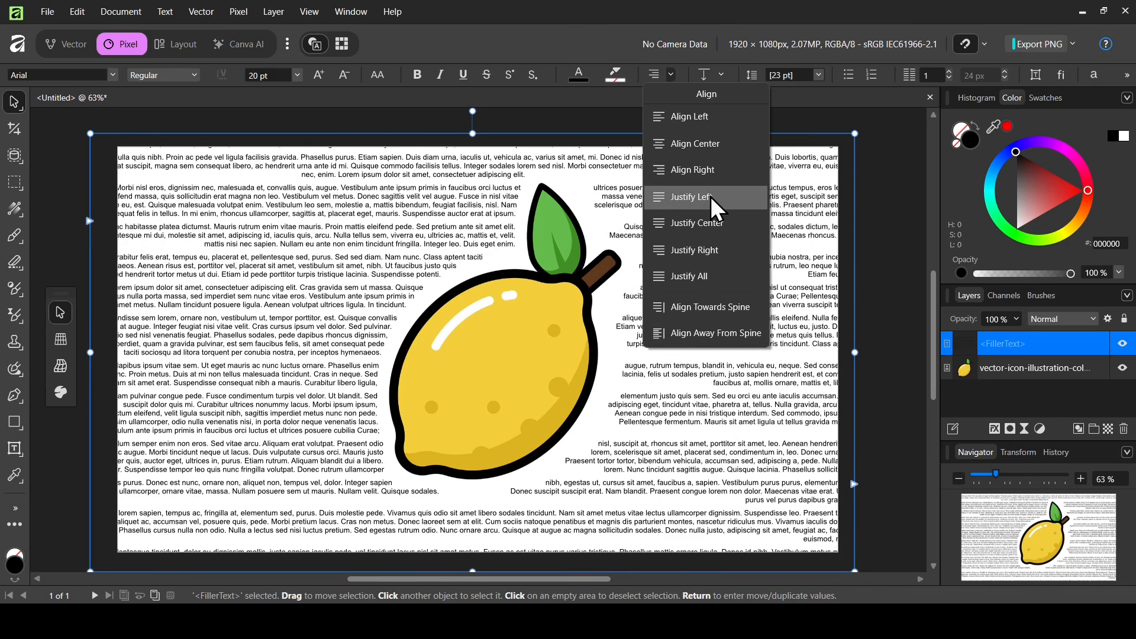
left_click(710, 228)
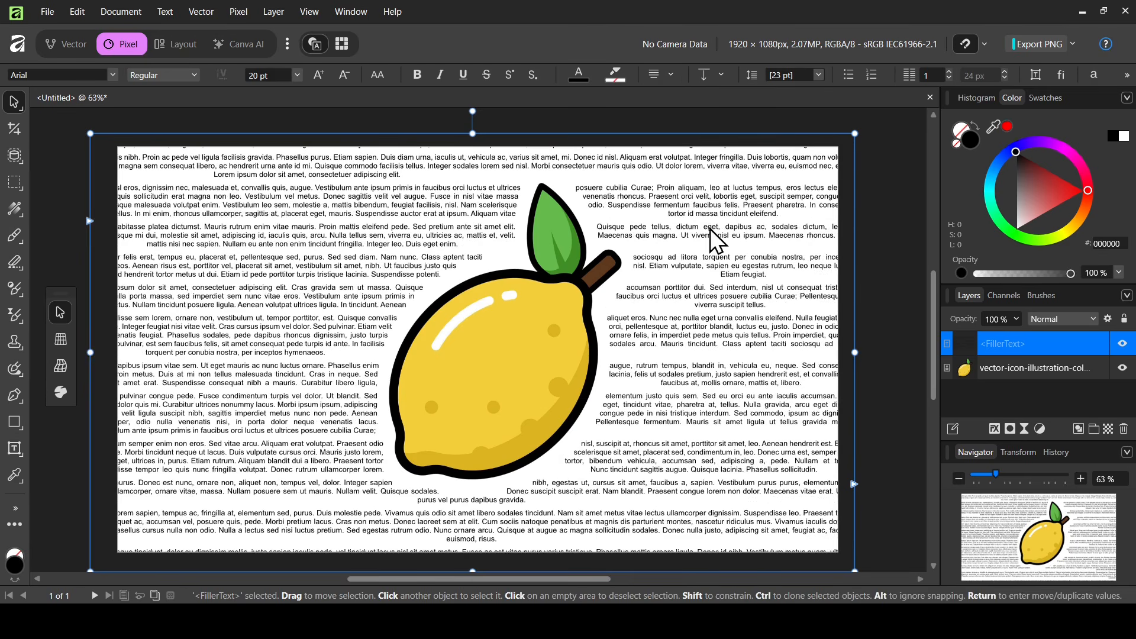
left_click(670, 74)
left_click(705, 198)
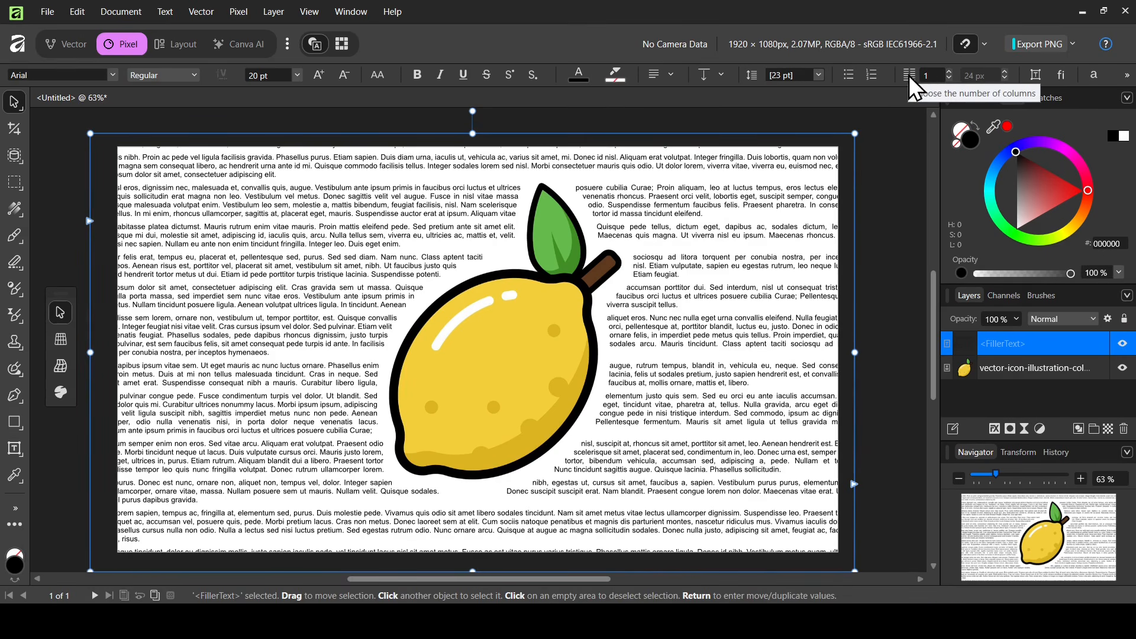
Step: Try splitting the filler text into three columns with a 50 px gutter
left_click(950, 72)
left_click(950, 72)
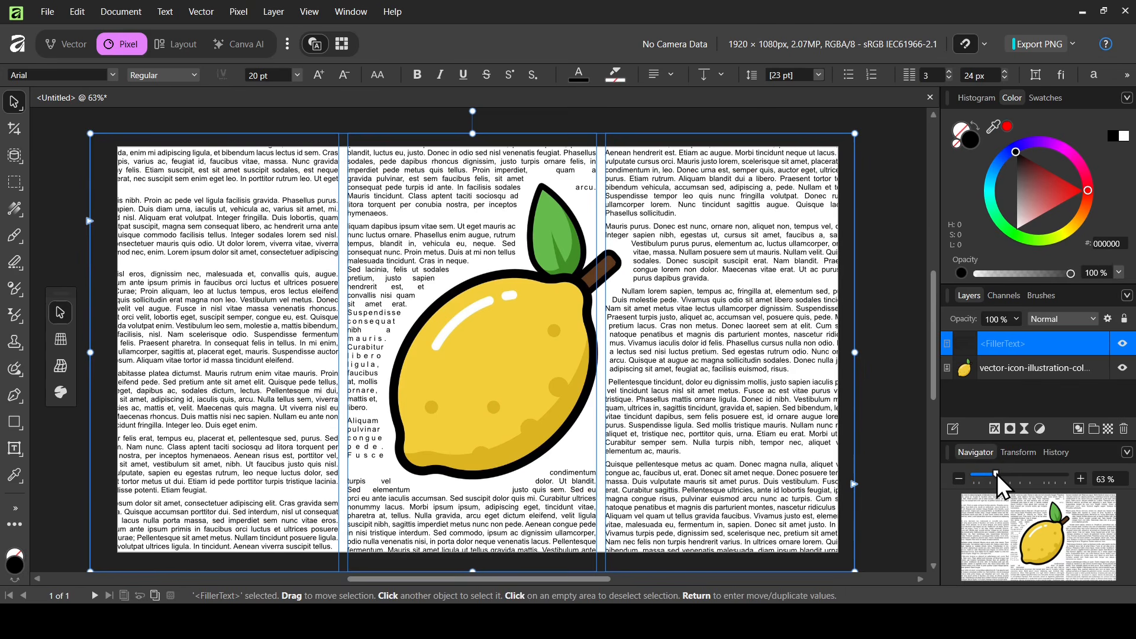
left_click_drag(997, 474, 1000, 473)
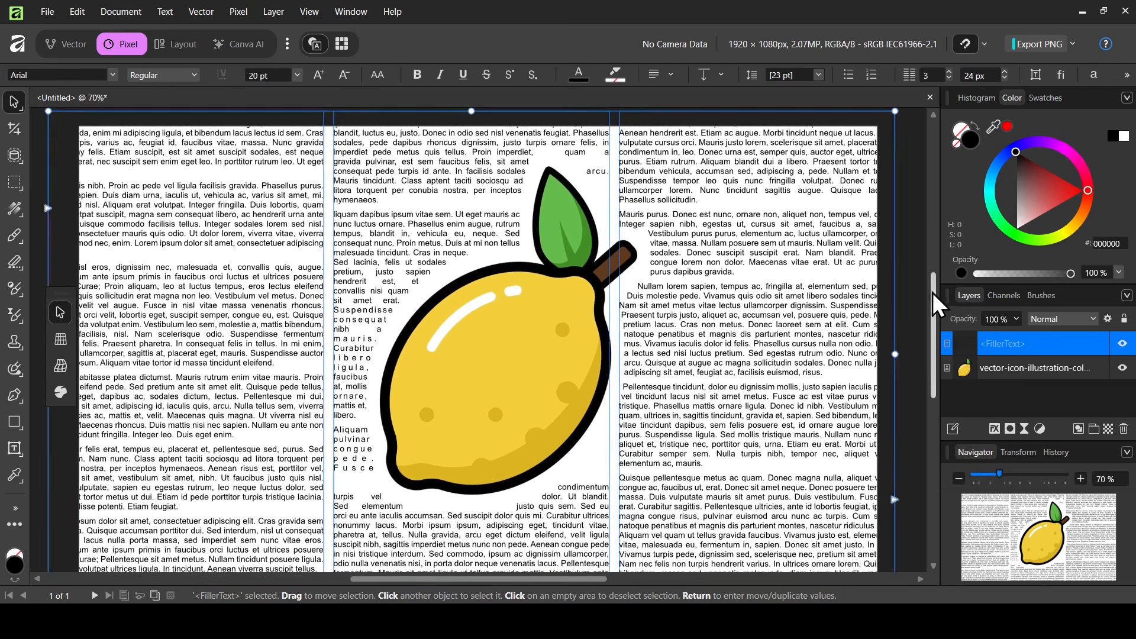
left_click_drag(932, 292, 933, 297)
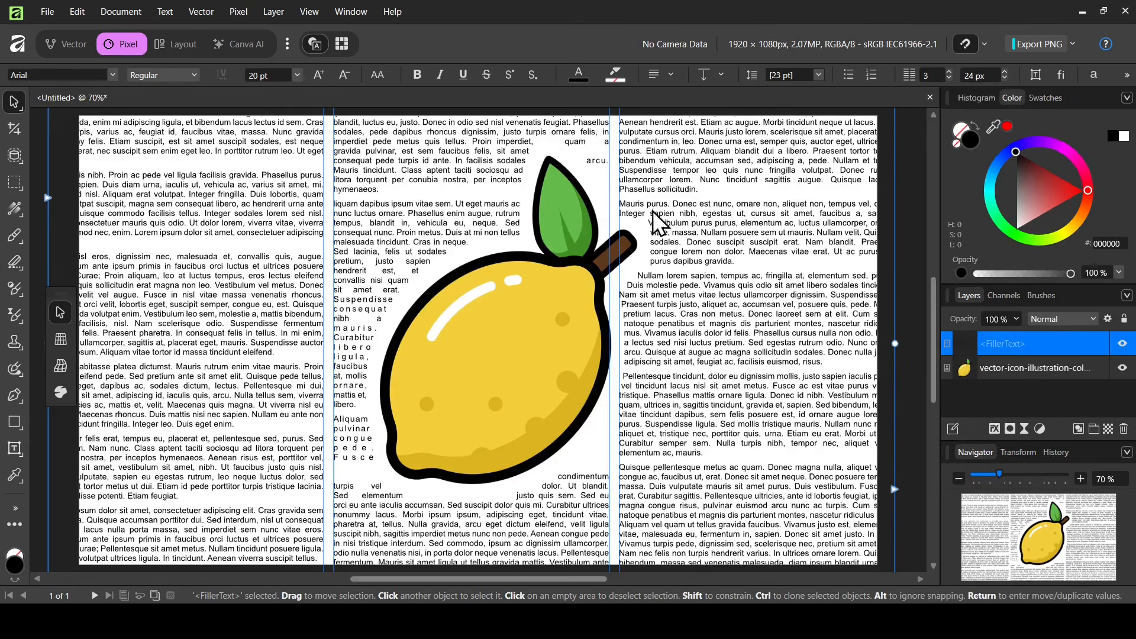
left_click(984, 75)
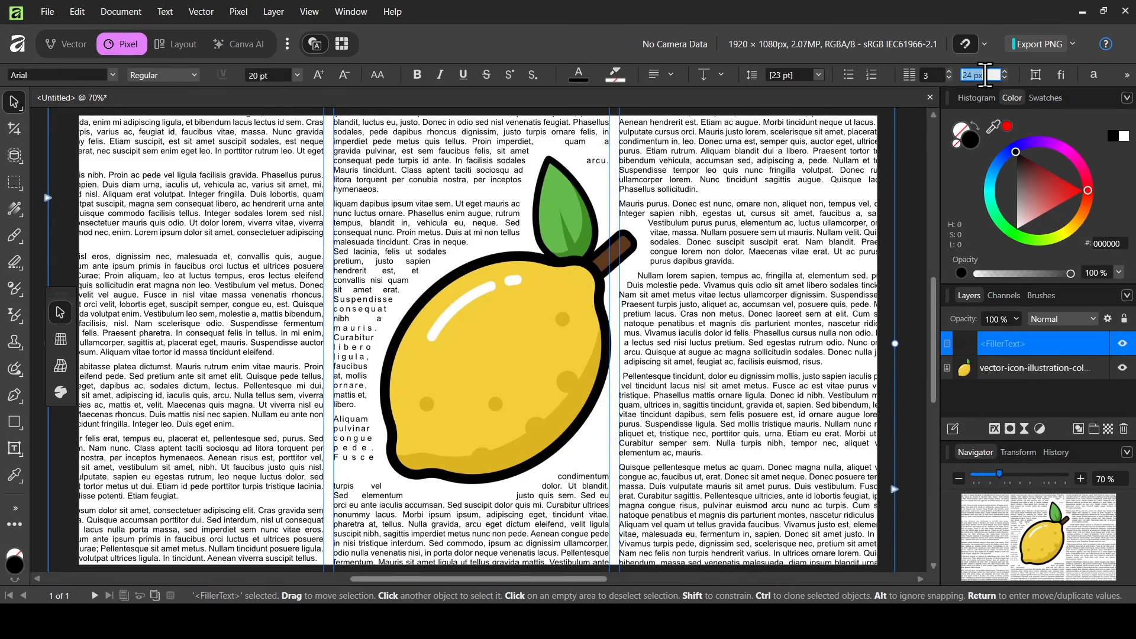
type("50")
key("Return")
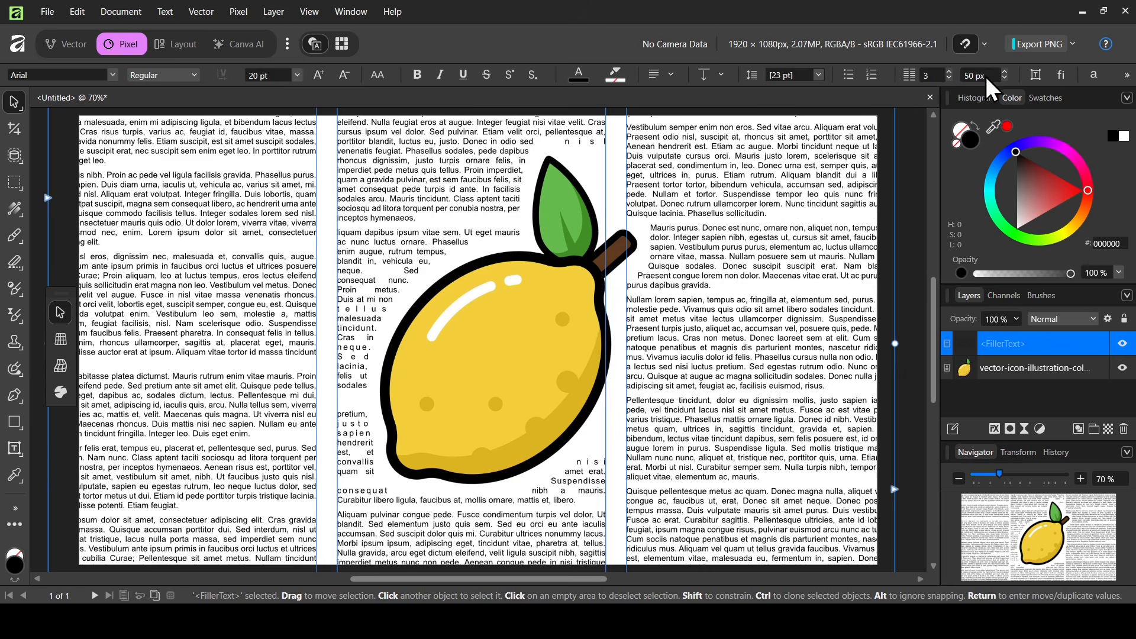
Step: Try four columns for the filler text, and return it to a single column
left_click(949, 71)
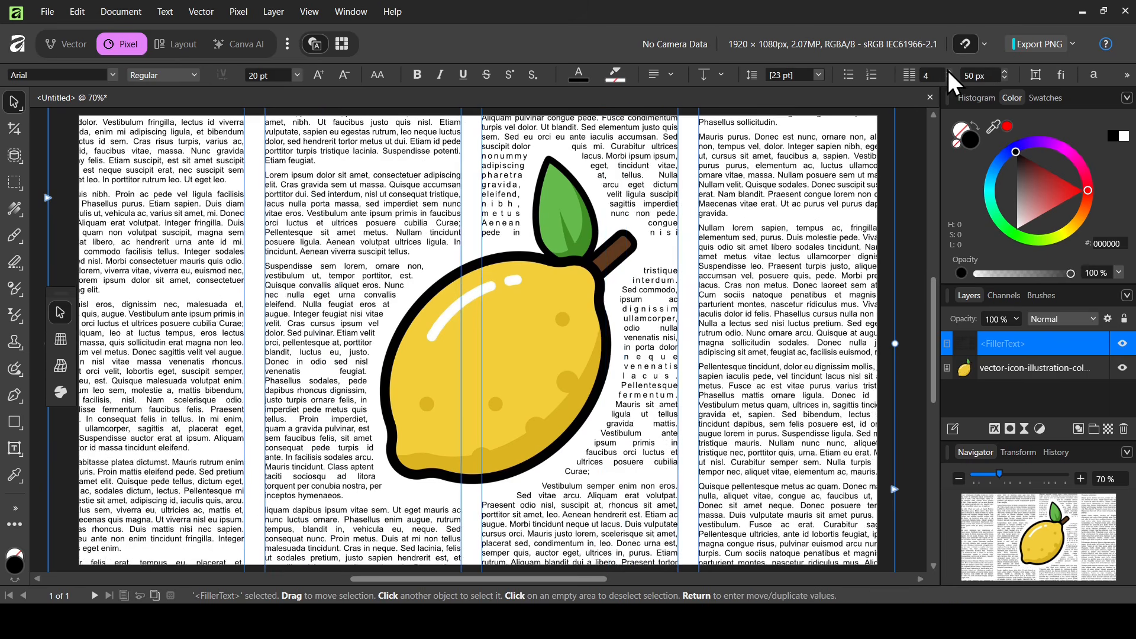
type("1")
key("Return")
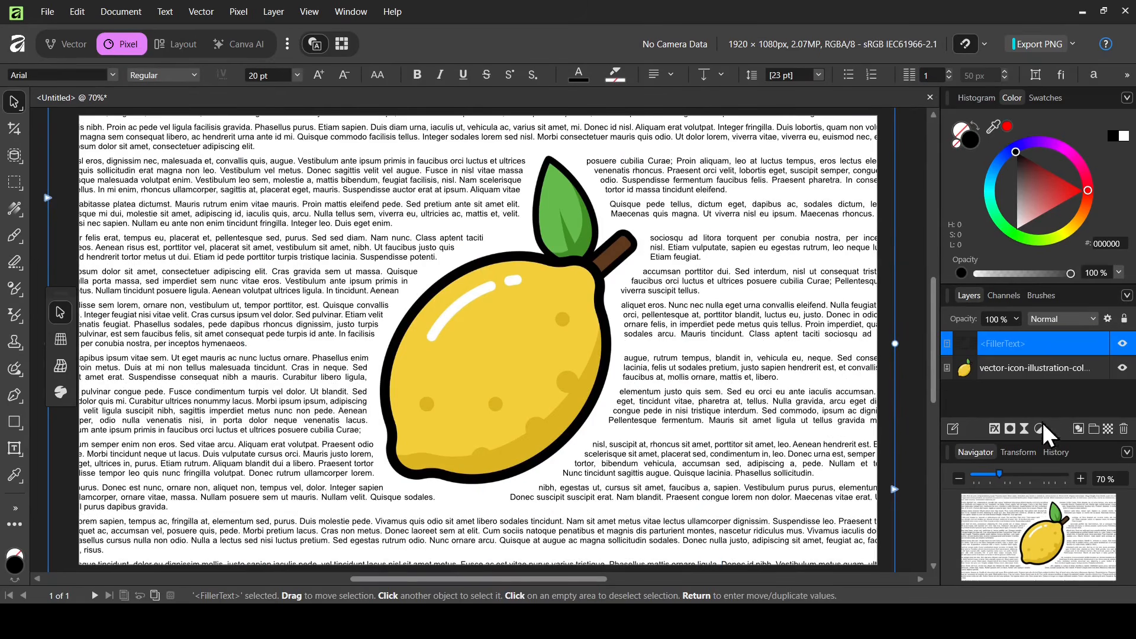
Step: Link the text frame's four insets and try 50 px, followed by 100 px, on all sides
left_click_drag(999, 475, 999, 474)
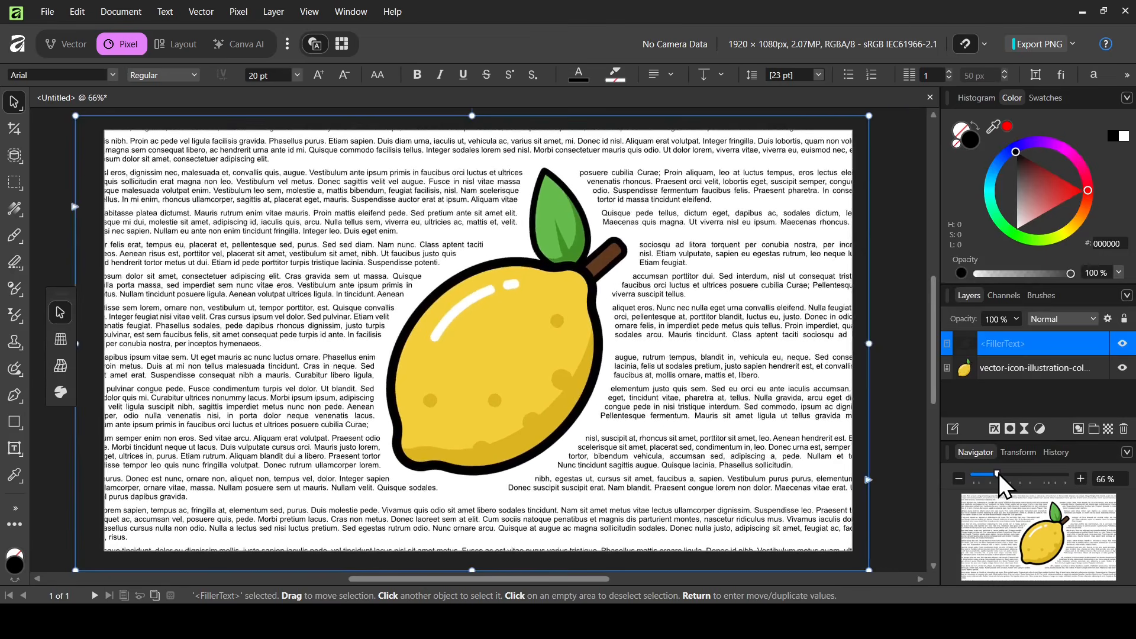
left_click(1035, 75)
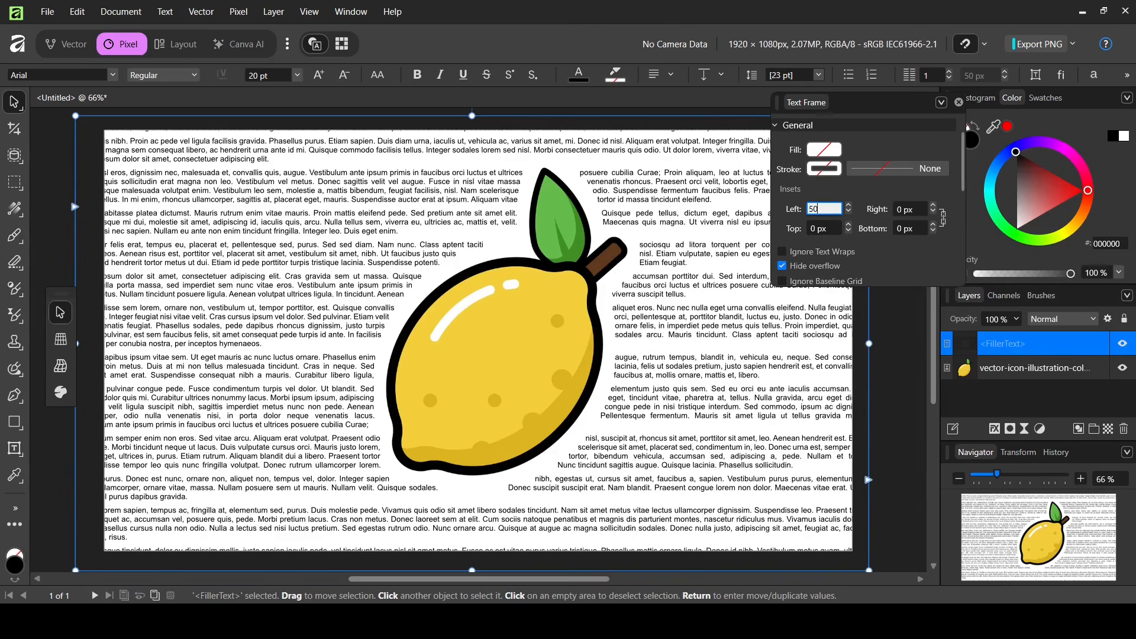
key("Return")
left_click(829, 214)
type("100")
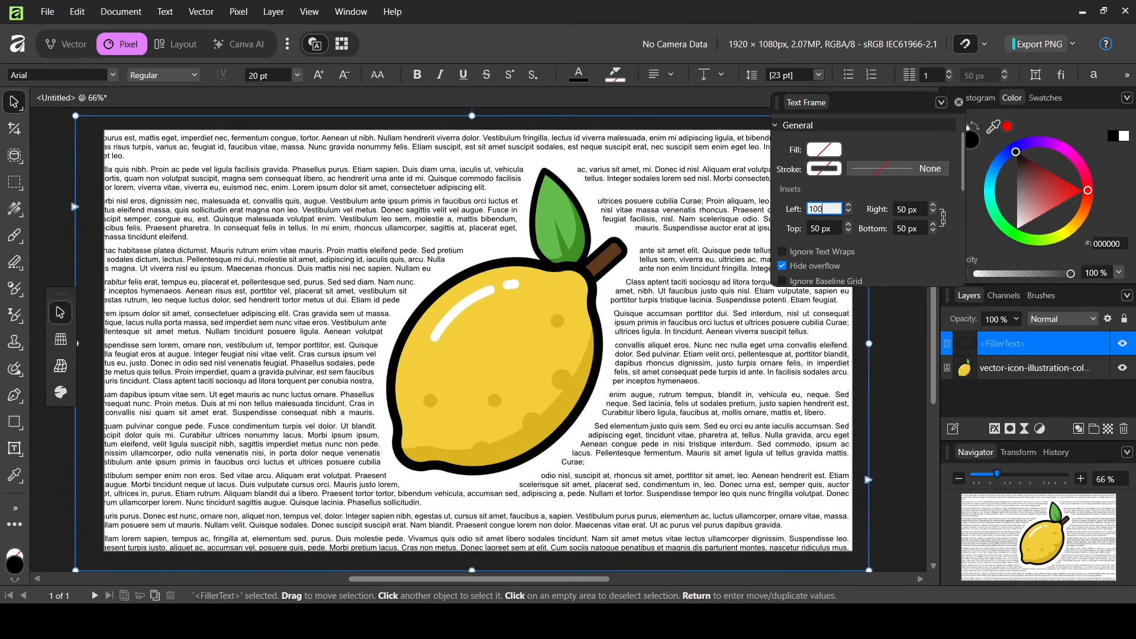
key("Return")
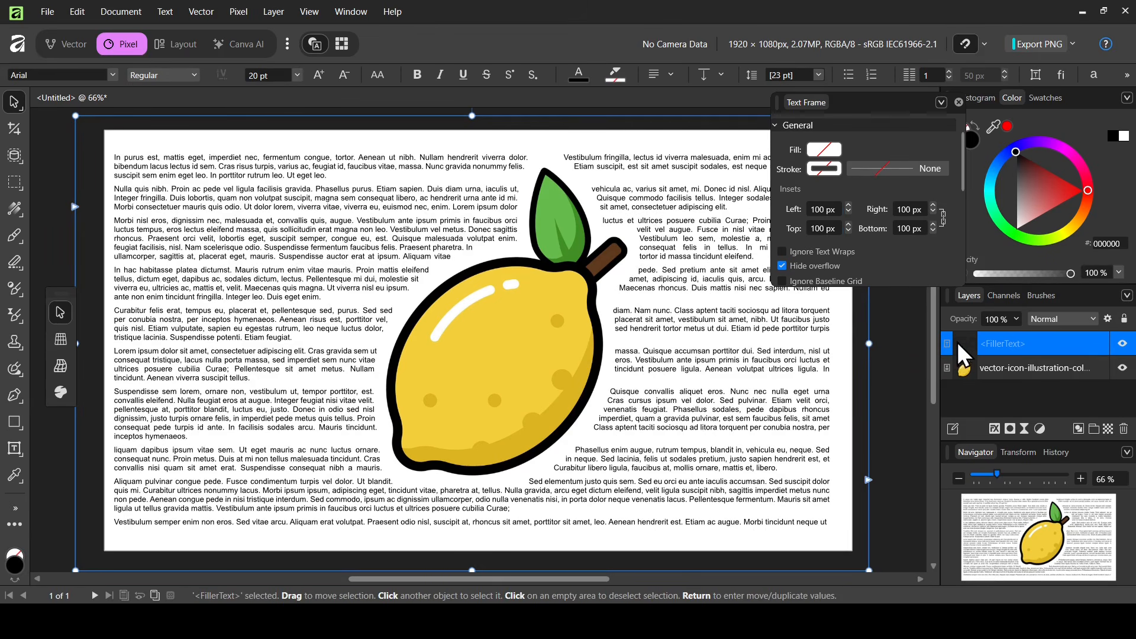
Step: Resize the filler text frame so that all four of its edges match the canvas edges
left_click_drag(868, 343, 853, 342)
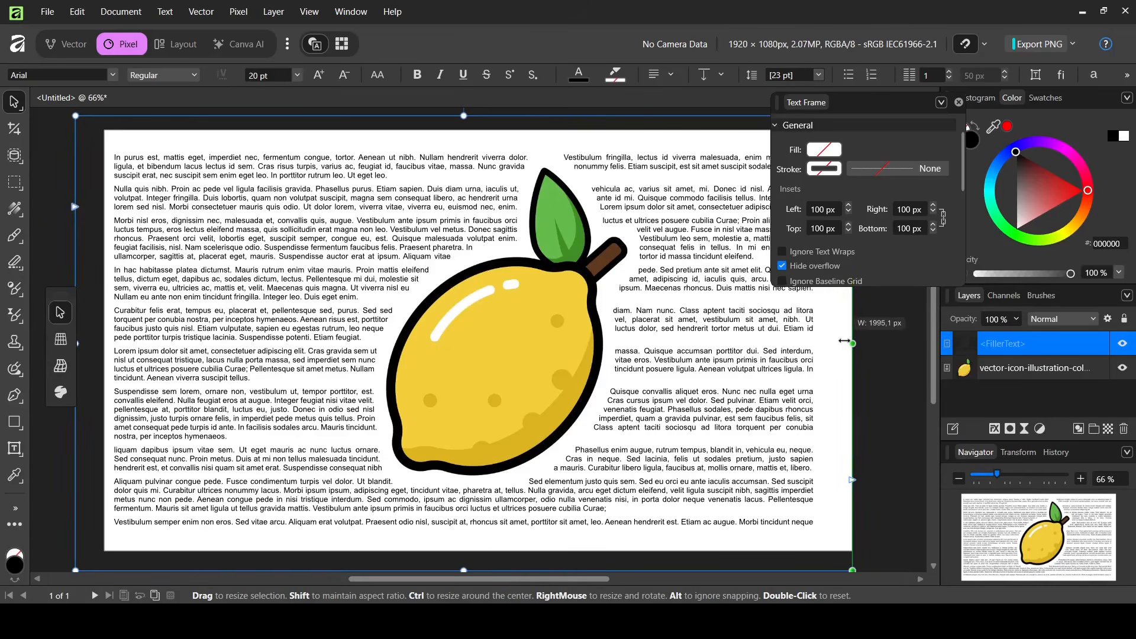
scroll(83, 320, "down", 1)
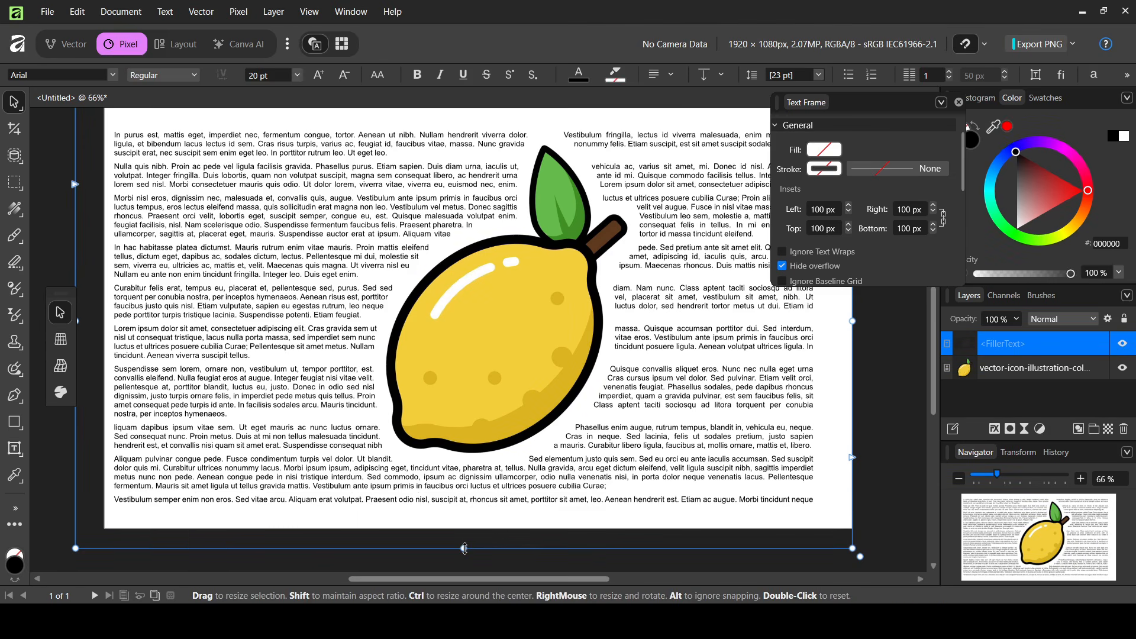
left_click_drag(464, 548, 465, 528)
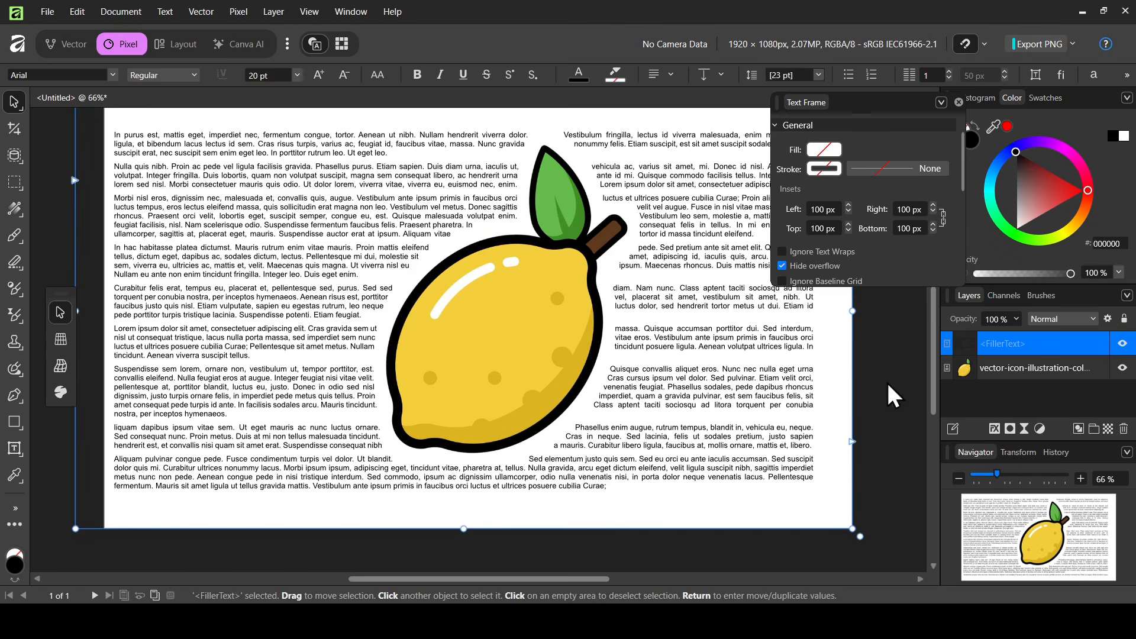
left_click_drag(929, 352, 925, 287)
left_click_drag(75, 449, 104, 448)
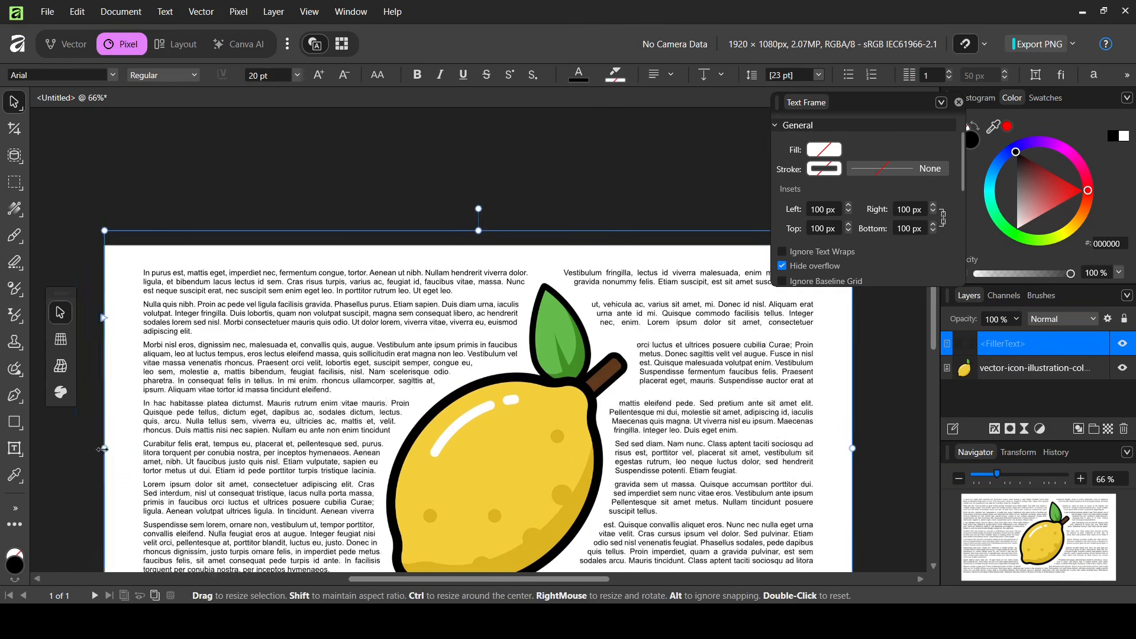
left_click_drag(479, 230, 479, 245)
Step: Set the text frame's linked insets to 50 px on all four sides
left_click_drag(933, 332, 932, 387)
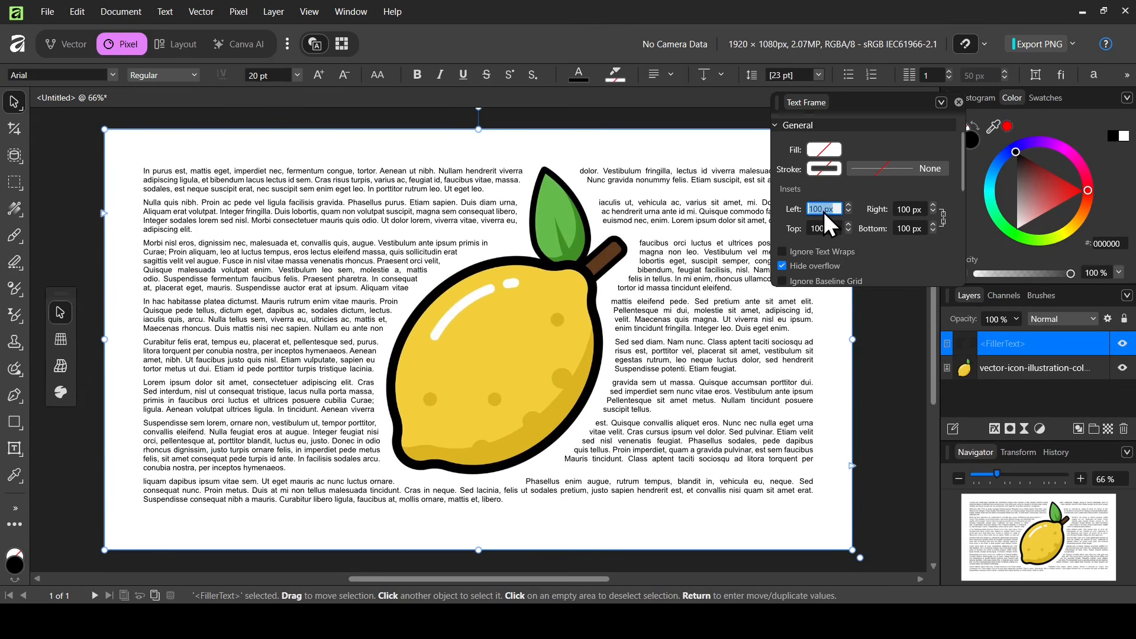
type("50")
key("Return")
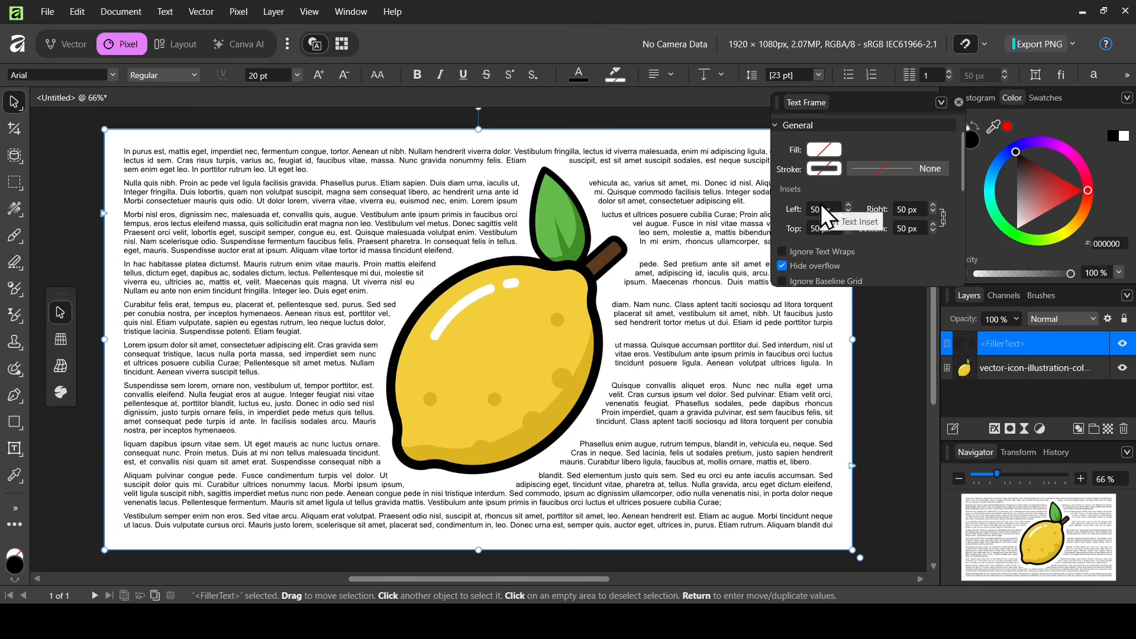
Step: Try Ignore Text Wraps on the filler text frame, turn it off again, and close the text frame settings
left_click(823, 250)
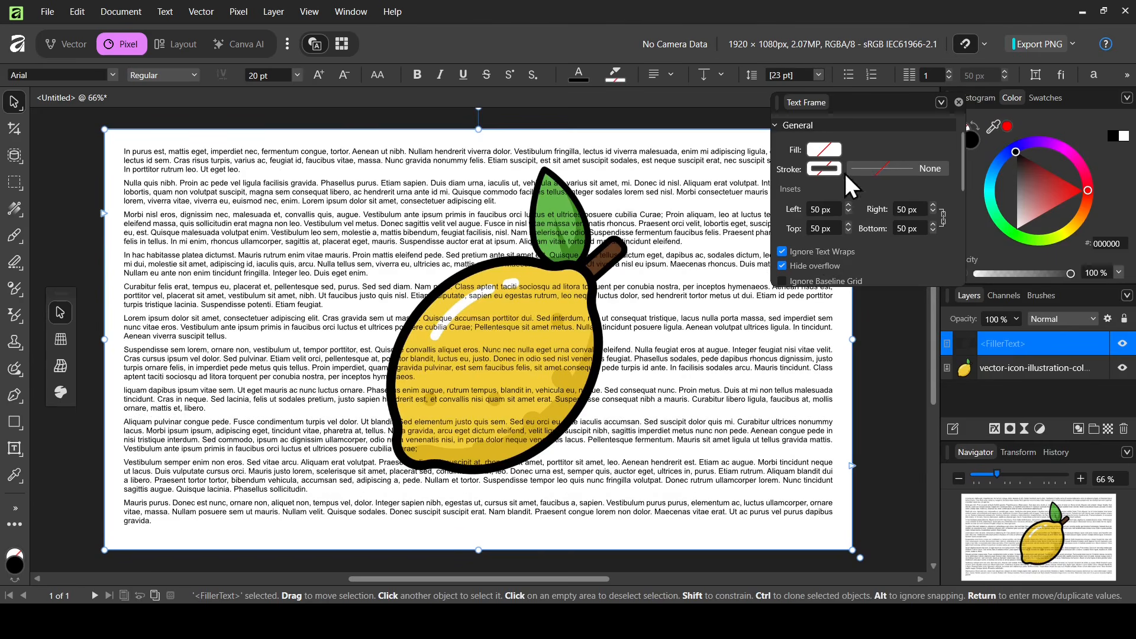
left_click(832, 255)
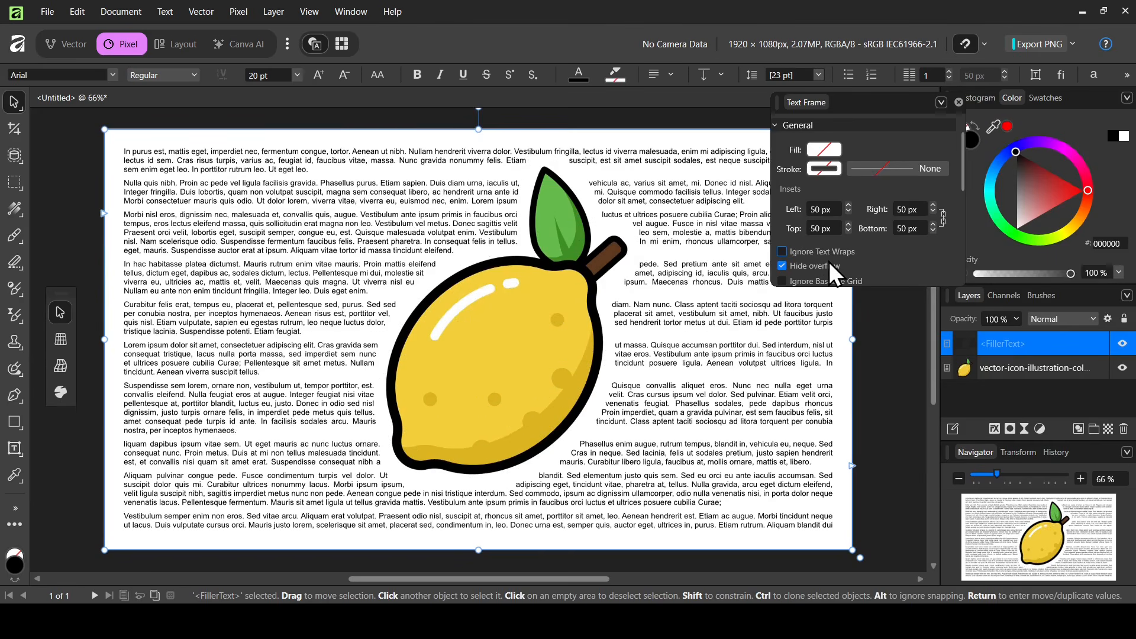
left_click(958, 102)
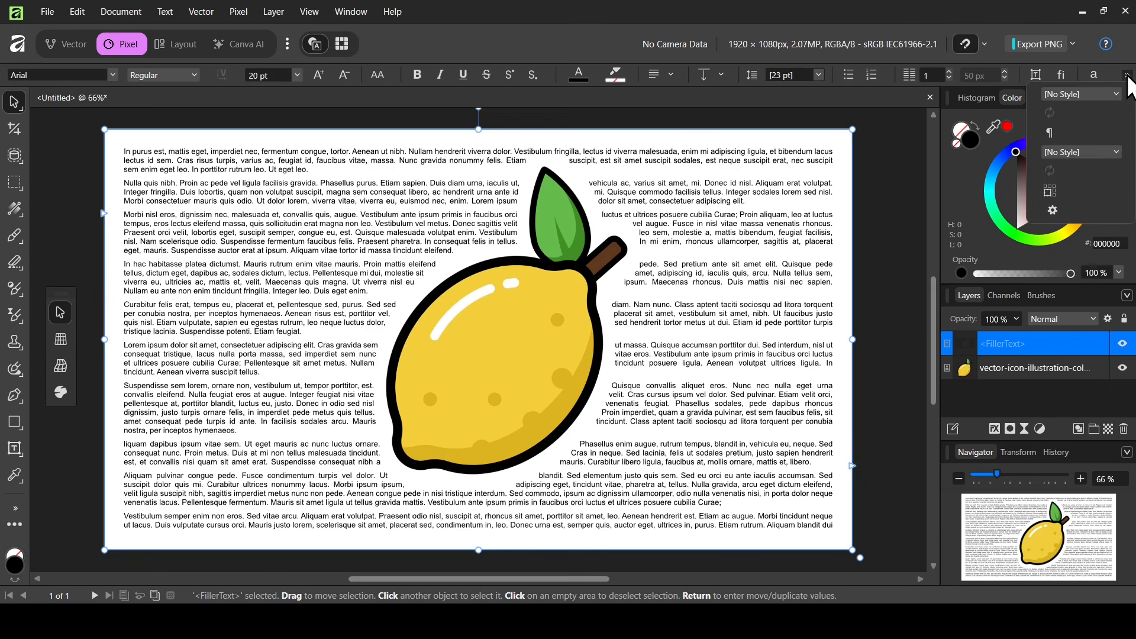
Step: Examine the filler text's character settings for tracking, leading and underline decoration, and close them
left_click(1095, 74)
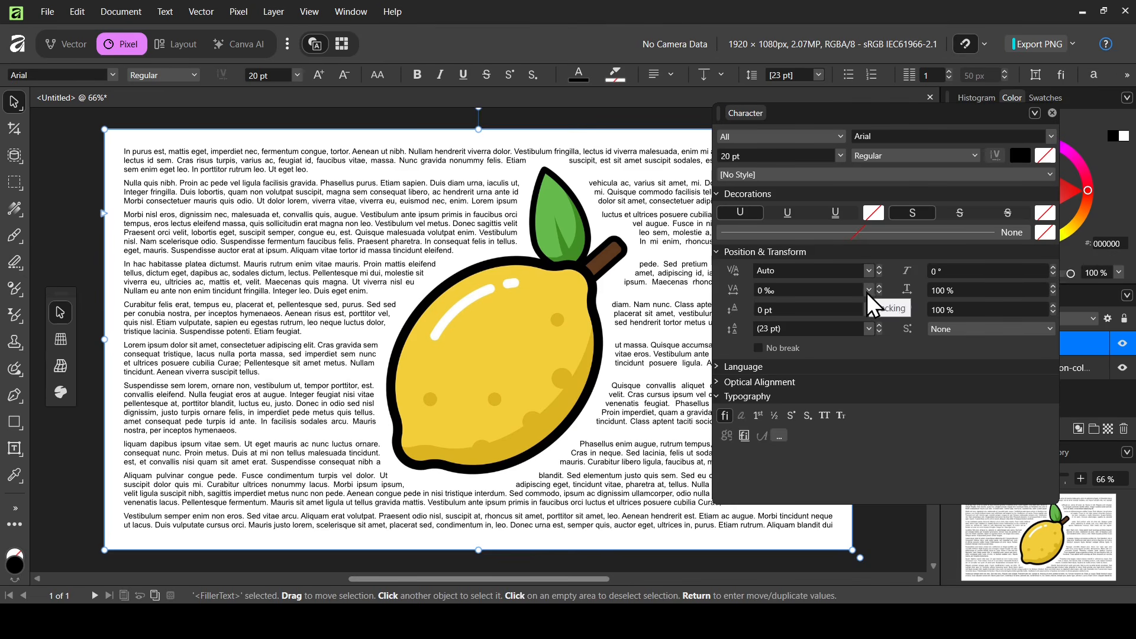
left_click(867, 290)
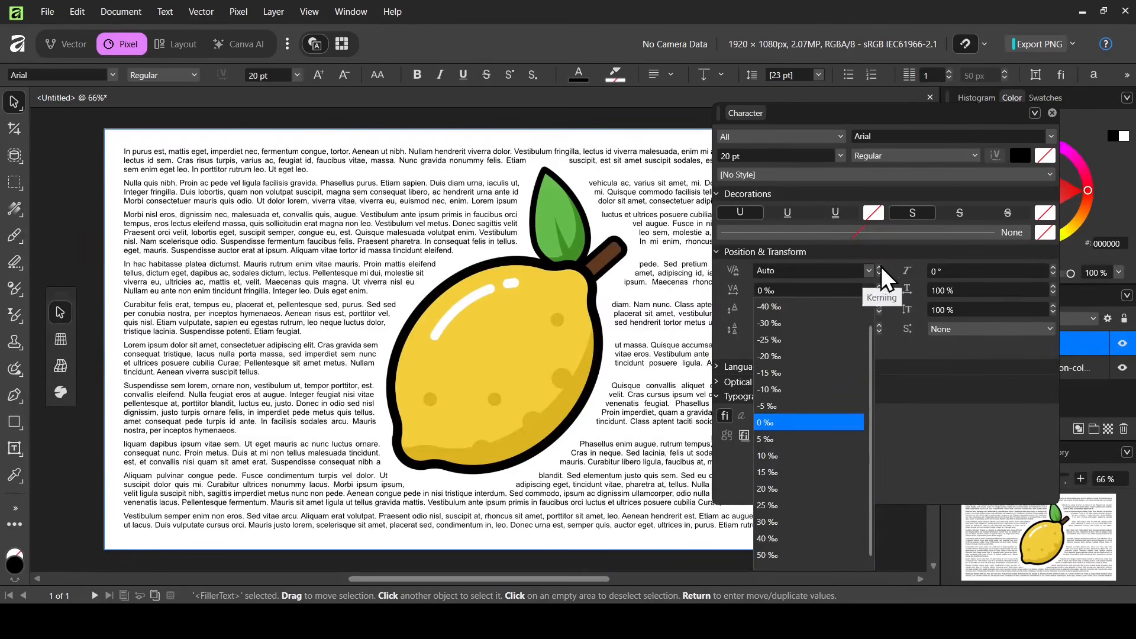
left_click(892, 255)
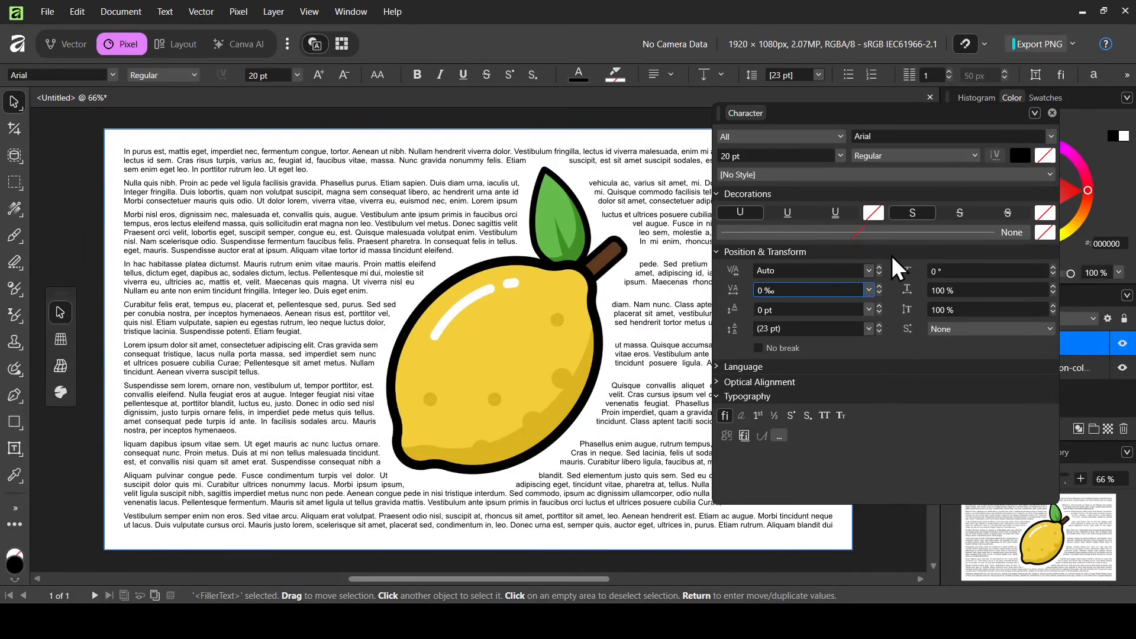
left_click(870, 329)
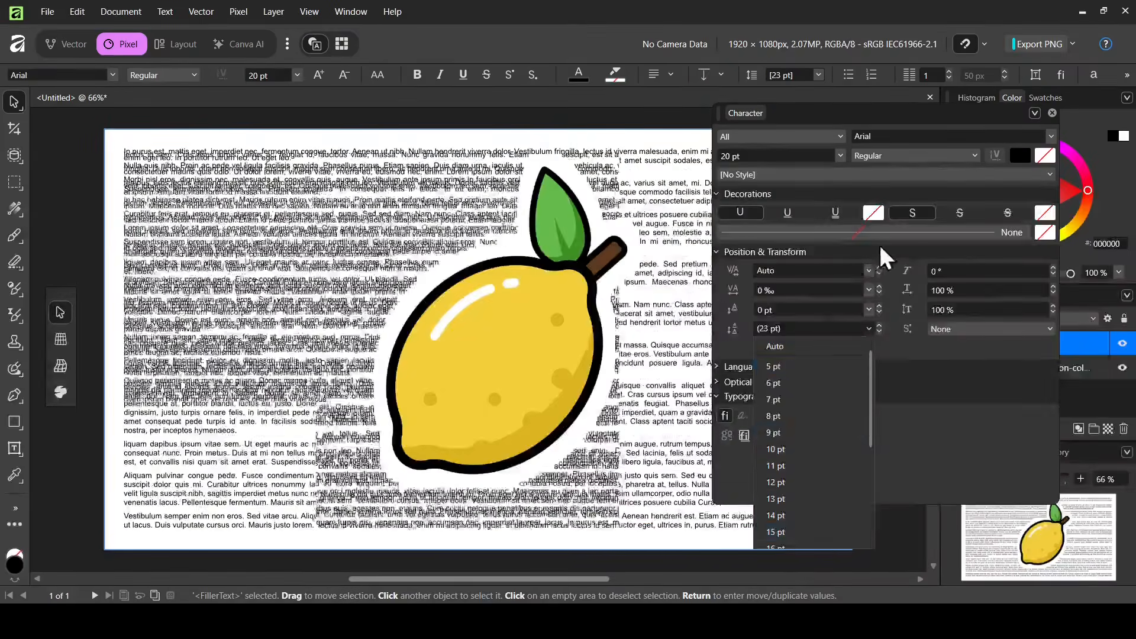
left_click(893, 259)
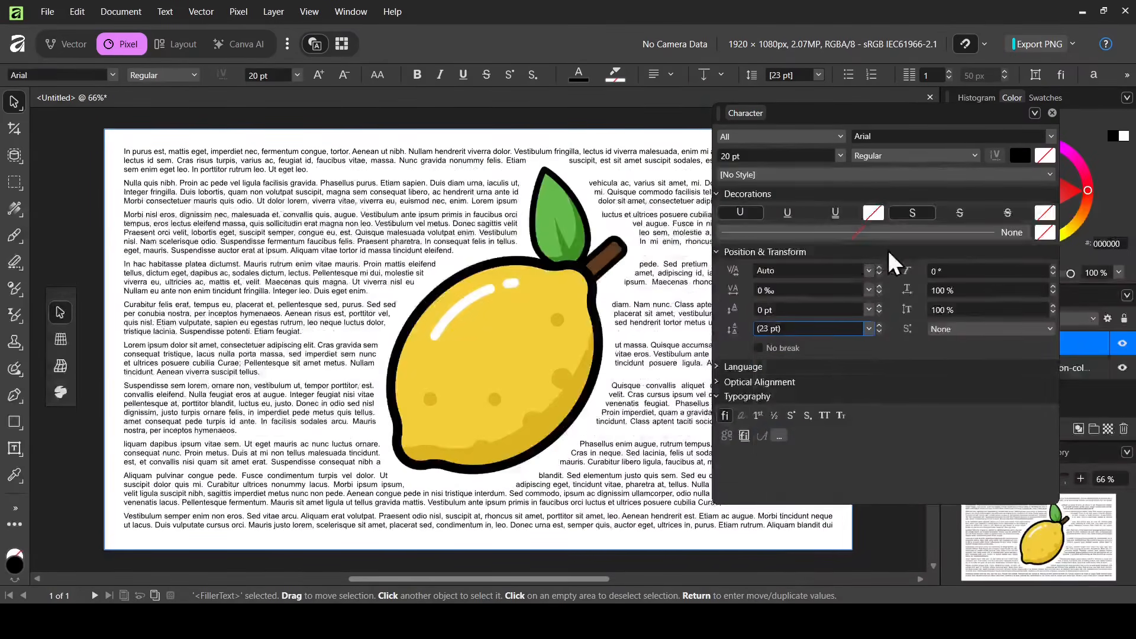
left_click(792, 212)
left_click(798, 211)
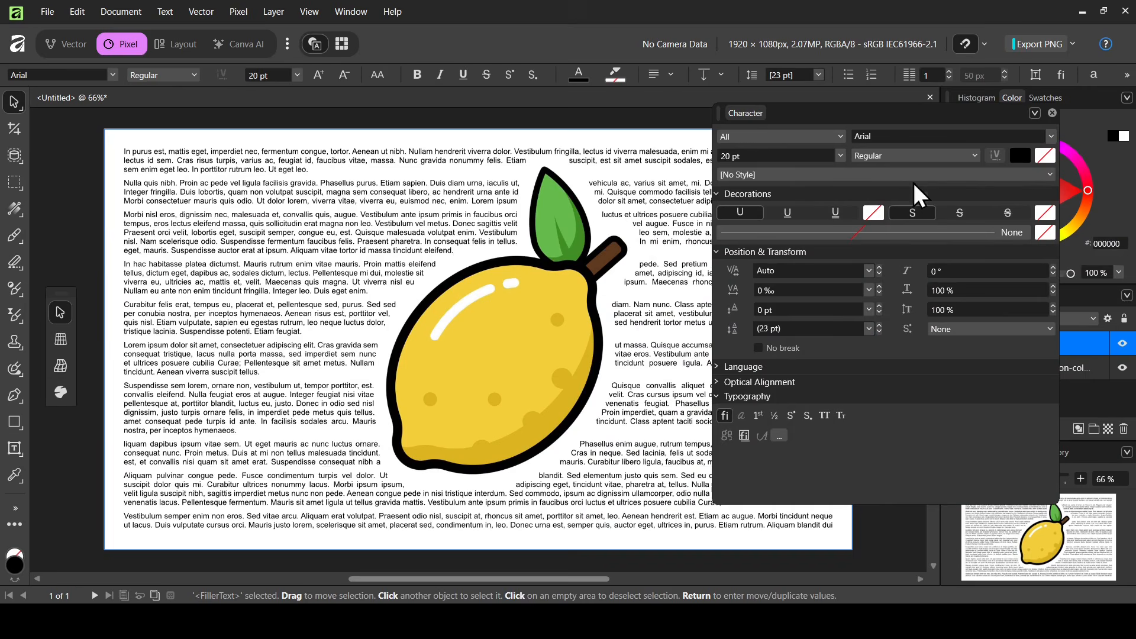
left_click(1052, 113)
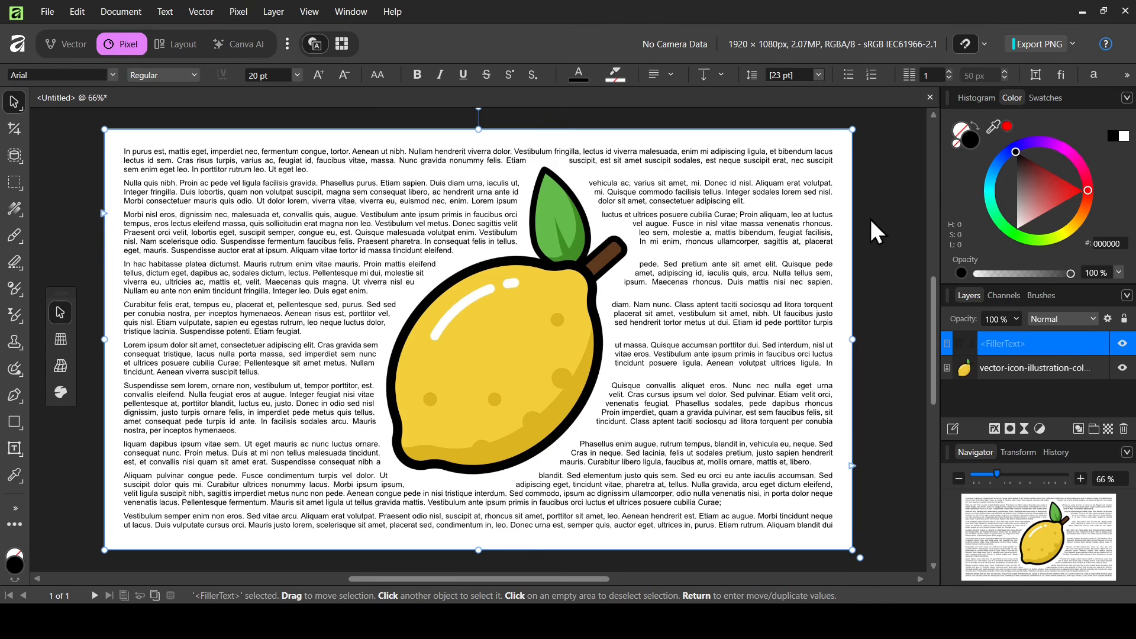
Step: Close the untitled lemon document without saving its changes
left_click(929, 96)
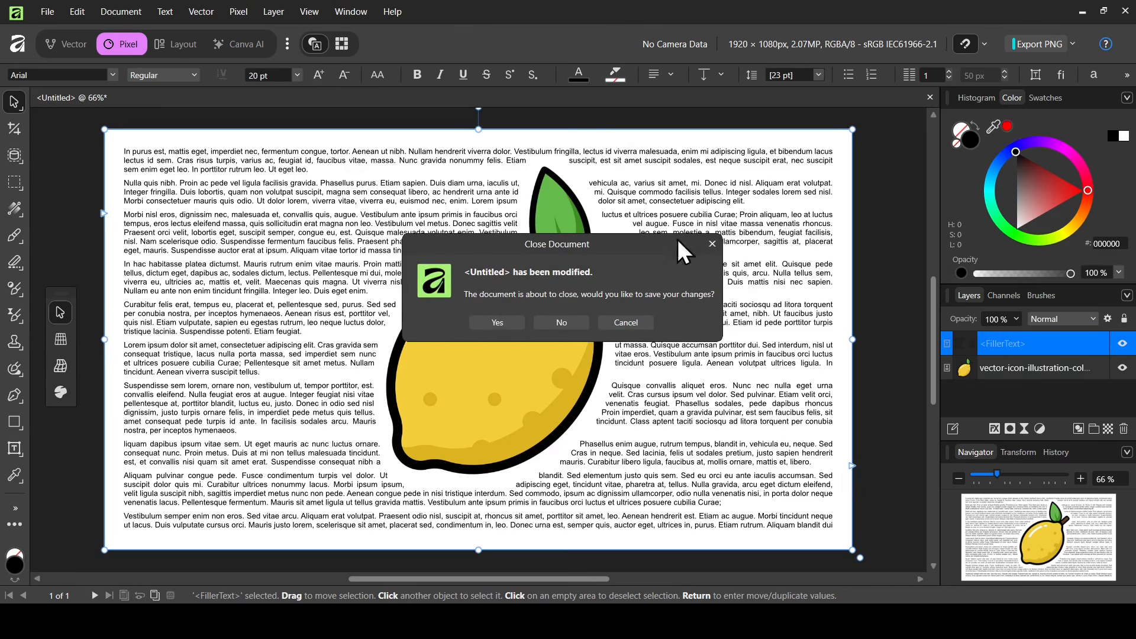
left_click(564, 318)
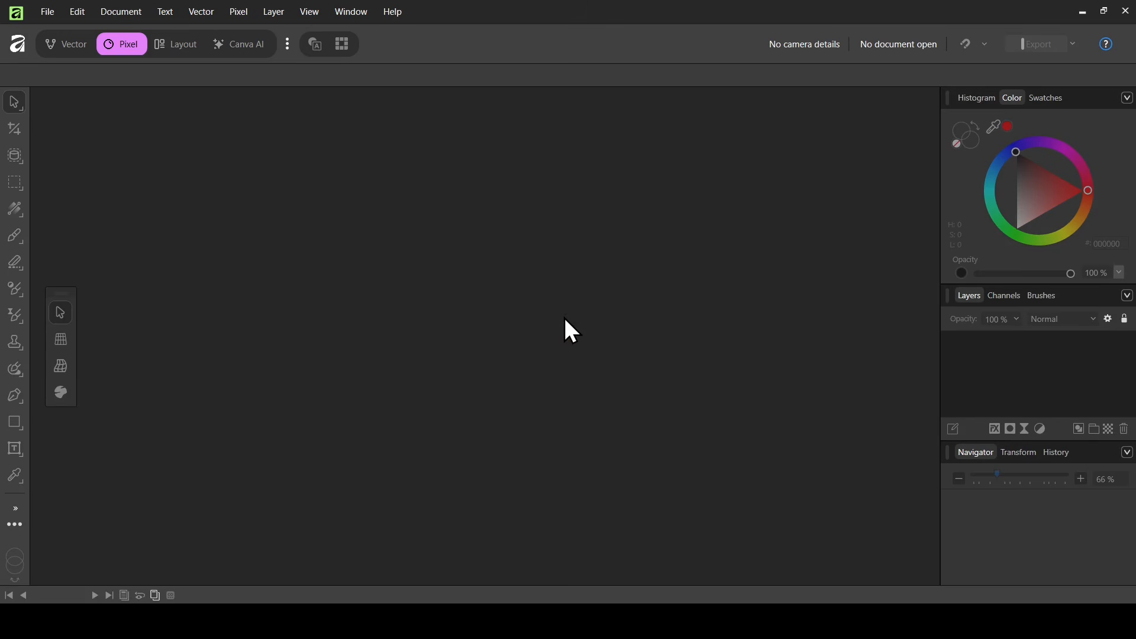
Step: Switch to File Explorer and open 161519.jpg from the Nouveau dossier folder as a new document in Affinity
key("alt+Tab")
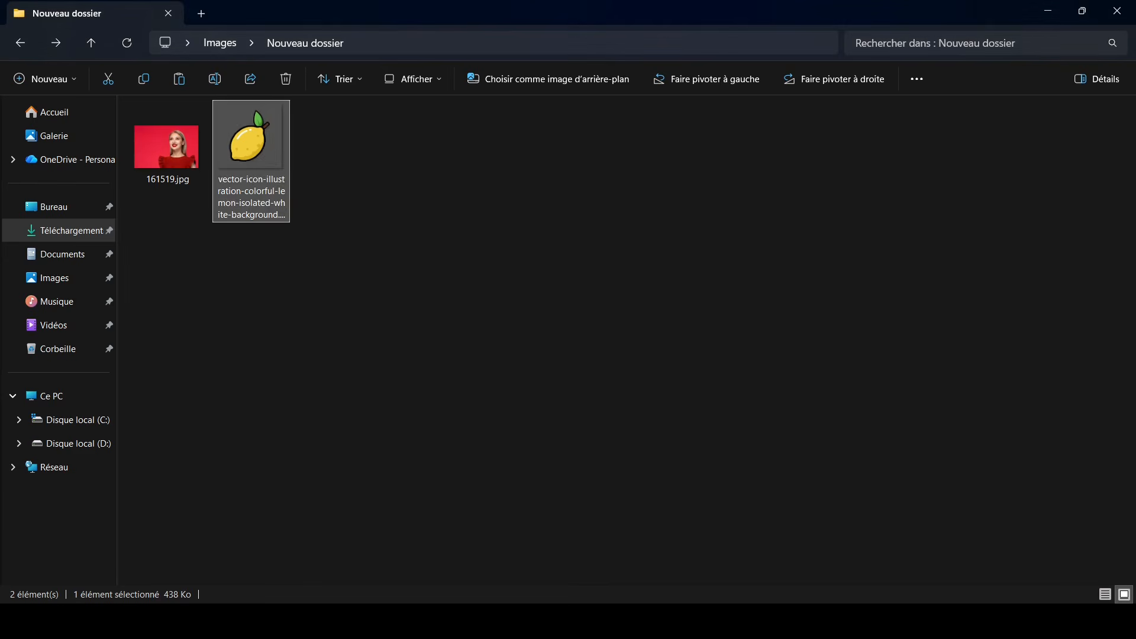
left_click_drag(175, 144, 785, 621)
left_click_drag(552, 314, 552, 314)
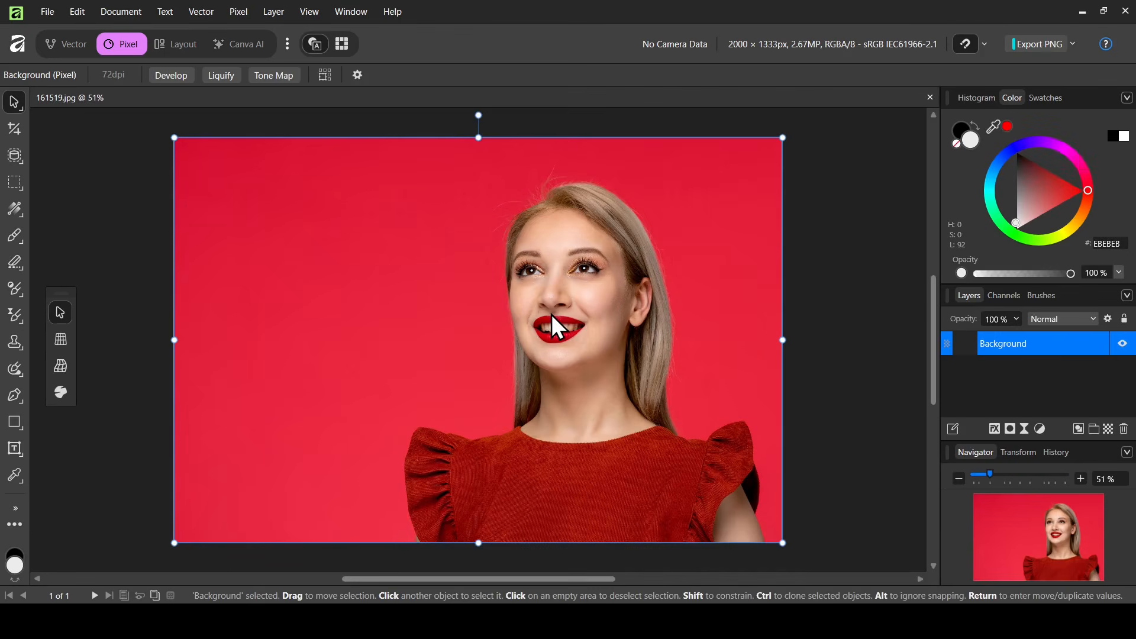
left_click_drag(996, 476, 993, 477)
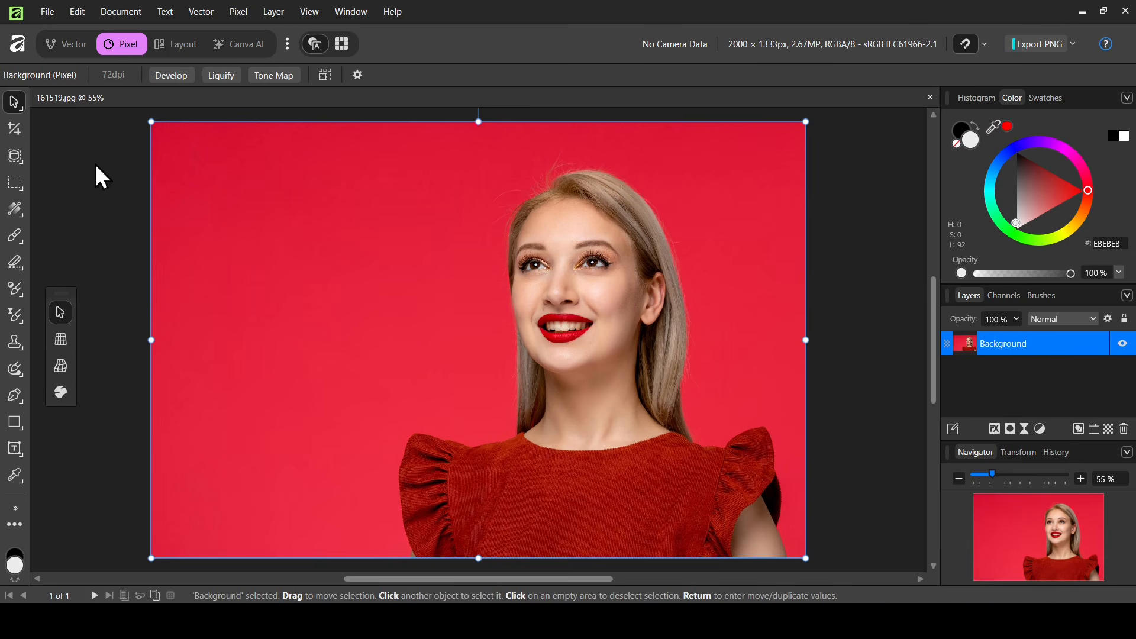
Step: Select the woman, including her hair and red dress, with the Selection Brush Tool at 50 px
left_click(15, 156)
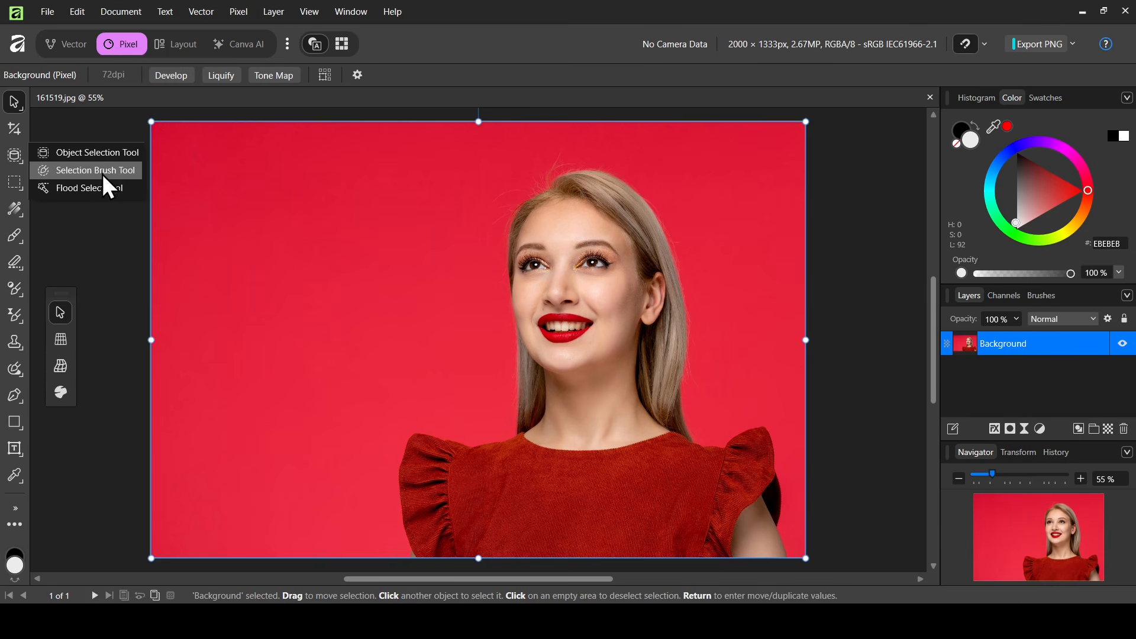
left_click(98, 173)
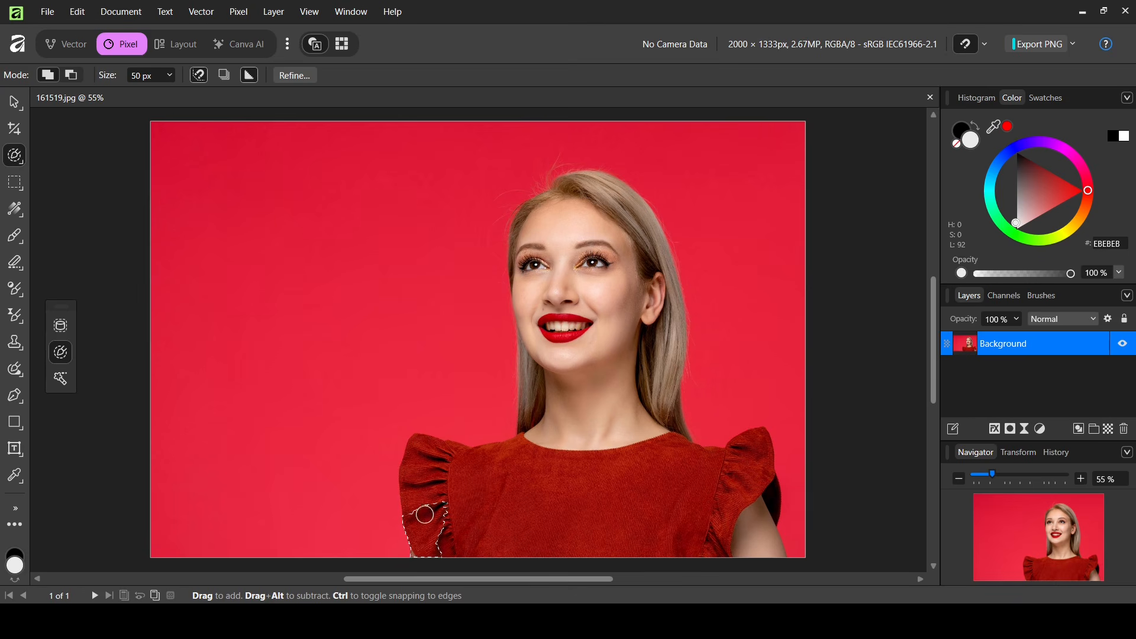
mouse_move(425, 514)
left_mouse_down()
mouse_move(429, 455)
mouse_move(484, 459)
mouse_move(514, 464)
mouse_move(469, 544)
mouse_move(666, 543)
left_mouse_up()
mouse_move(753, 495)
left_mouse_down()
mouse_move(754, 456)
mouse_move(723, 472)
mouse_move(663, 476)
mouse_move(579, 300)
mouse_move(569, 232)
mouse_move(582, 320)
mouse_move(548, 263)
mouse_move(536, 309)
mouse_move(533, 253)
mouse_move(540, 406)
mouse_move(541, 272)
mouse_move(522, 269)
mouse_move(519, 248)
mouse_move(527, 222)
mouse_move(576, 191)
mouse_move(651, 246)
mouse_move(664, 299)
mouse_move(649, 421)
left_mouse_up()
Step: Grow the pixel selection around the woman by a radius of about 37.3 px
left_click(242, 13)
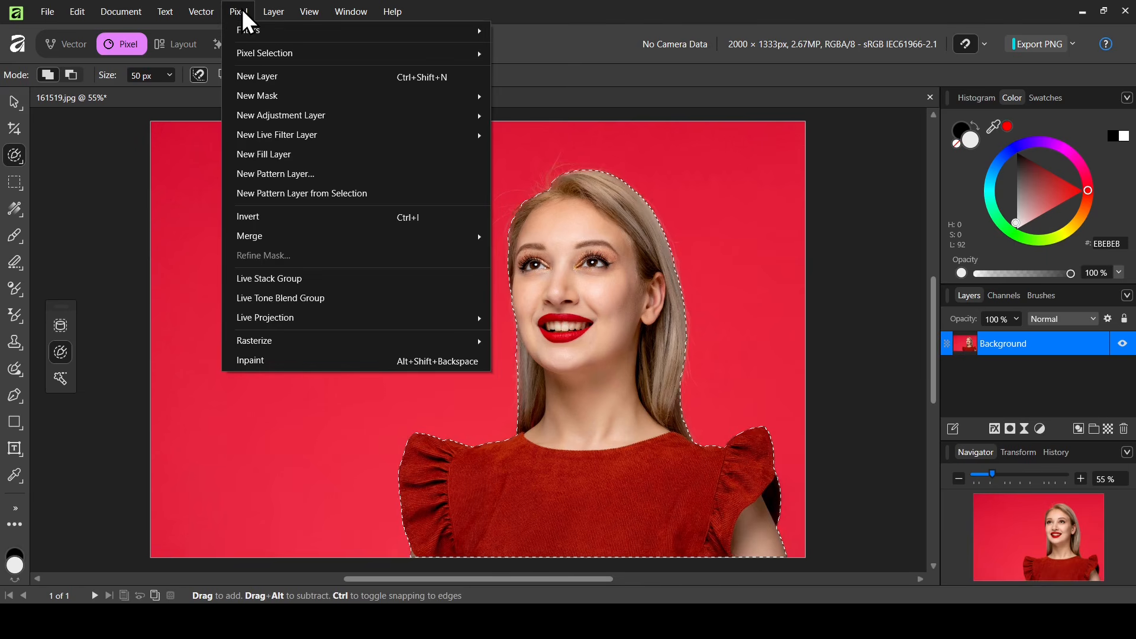
mouse_move(264, 56)
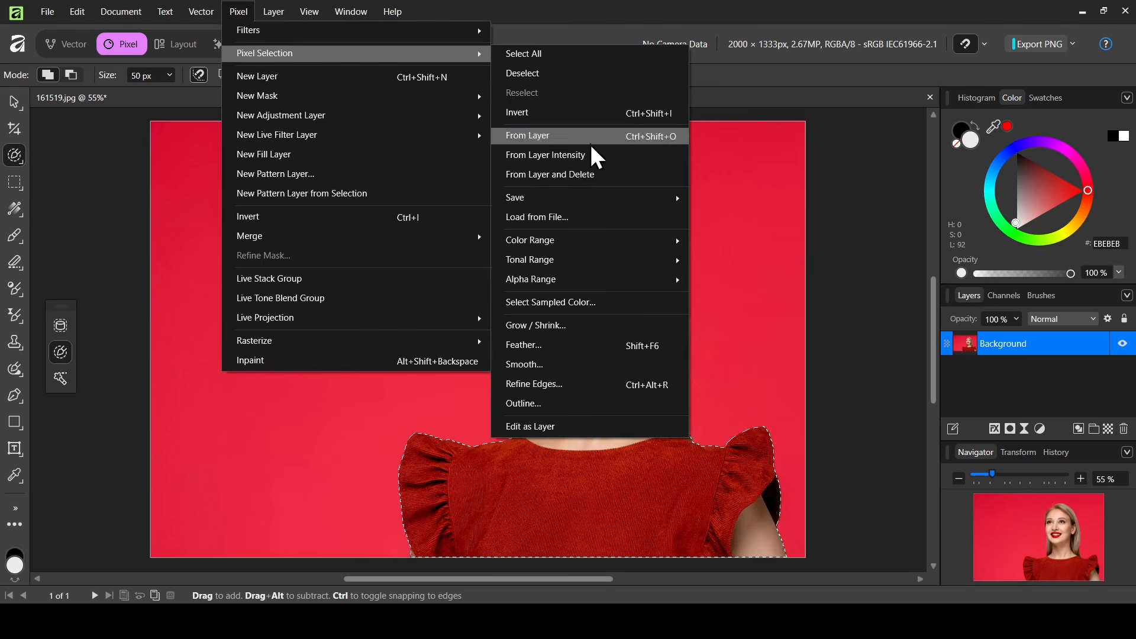
left_click(580, 326)
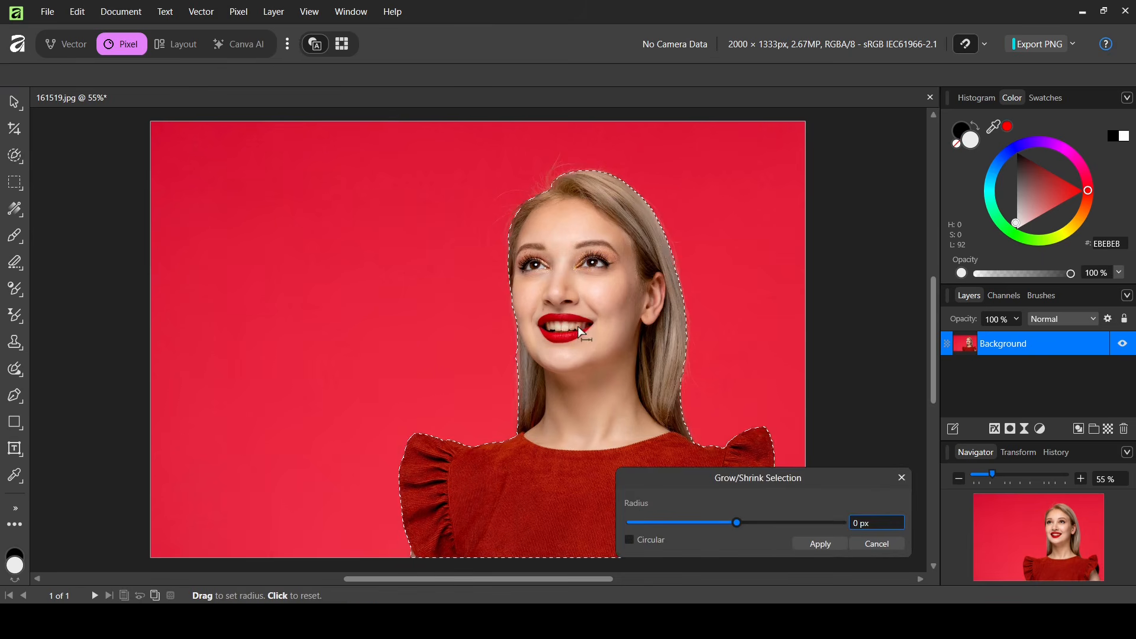
left_click(741, 526)
left_click_drag(741, 527, 741, 527)
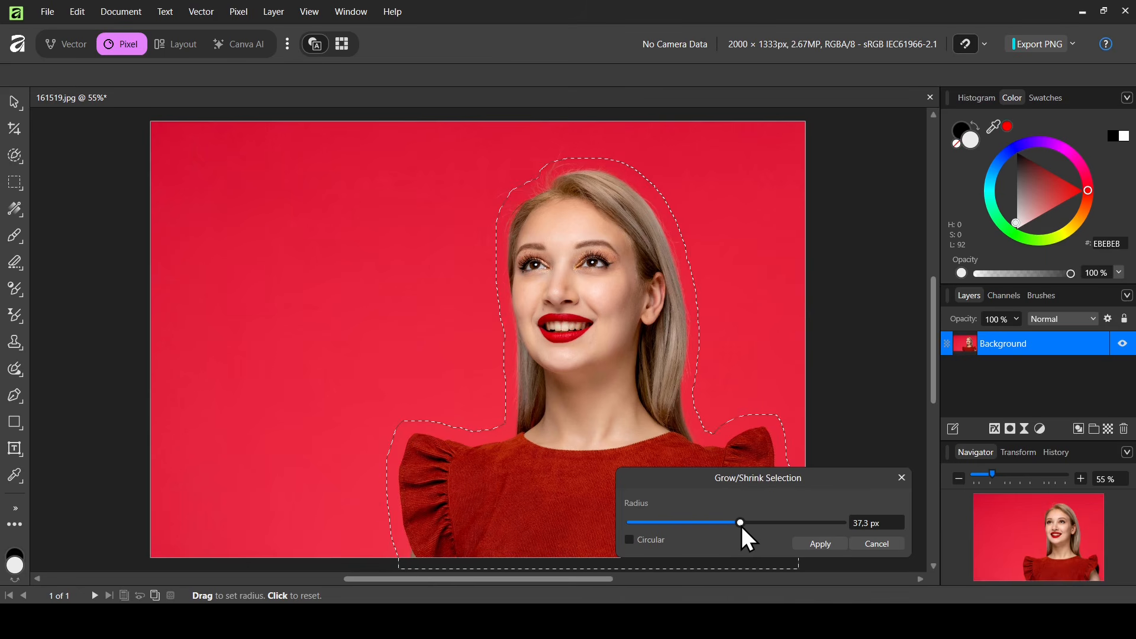
left_click(820, 544)
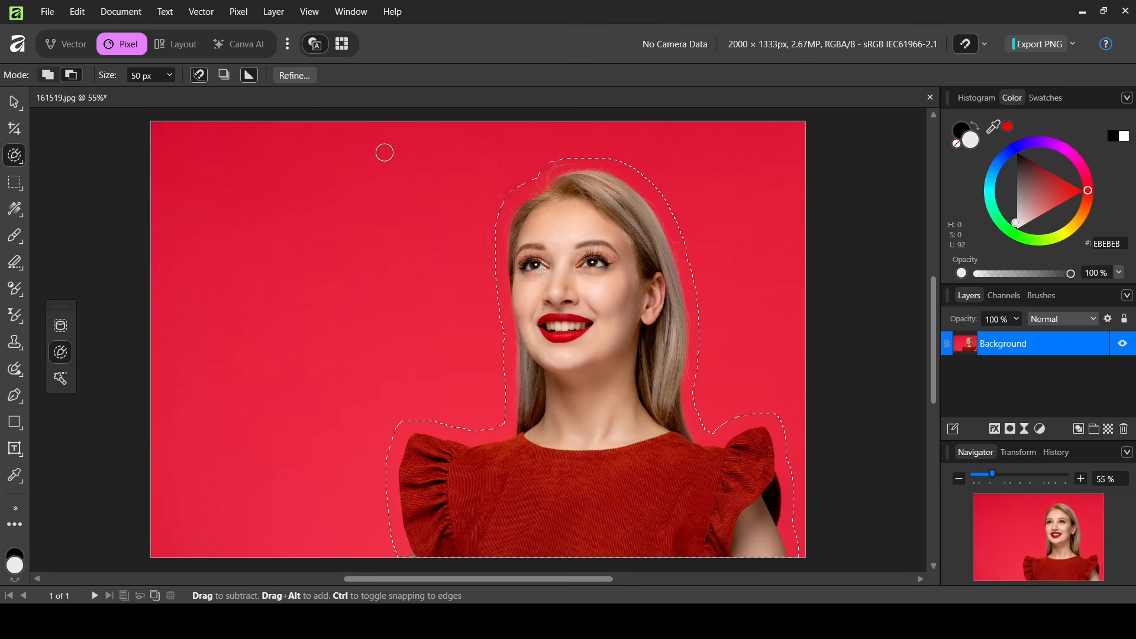
Step: Smooth the pixel selection around the woman with a radius of 11.5 px
left_click(231, 20)
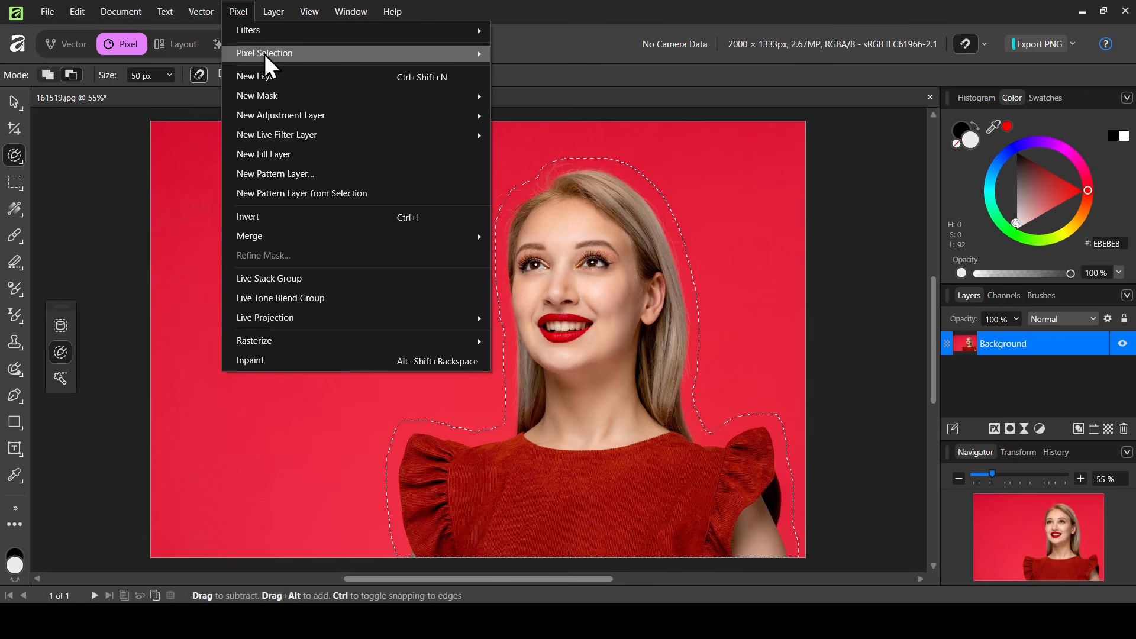
mouse_move(267, 54)
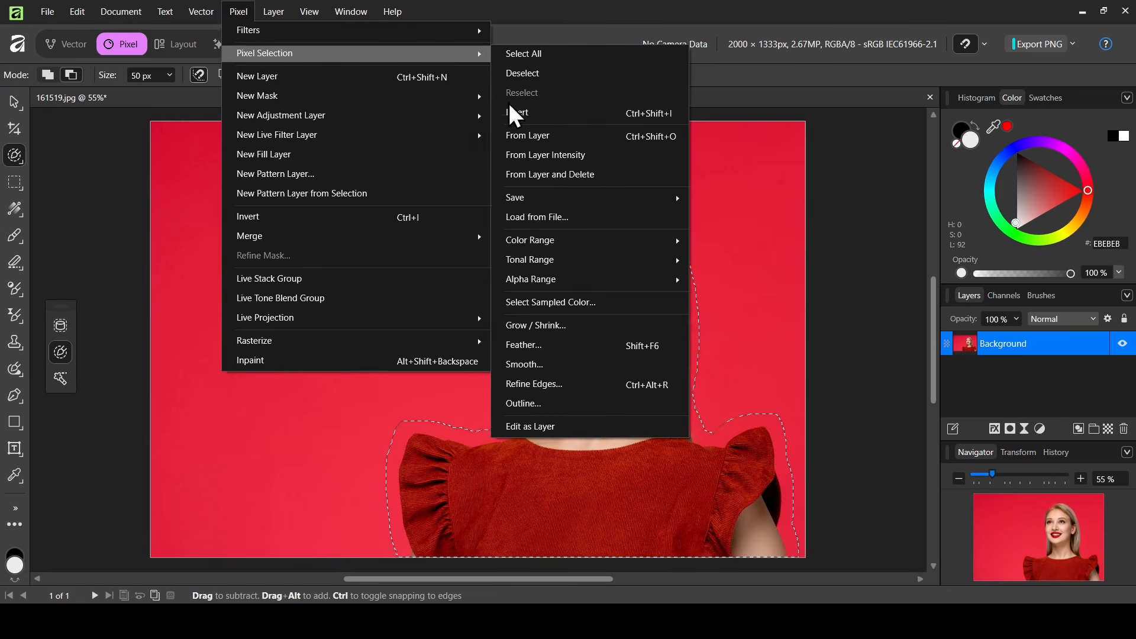
left_click(585, 365)
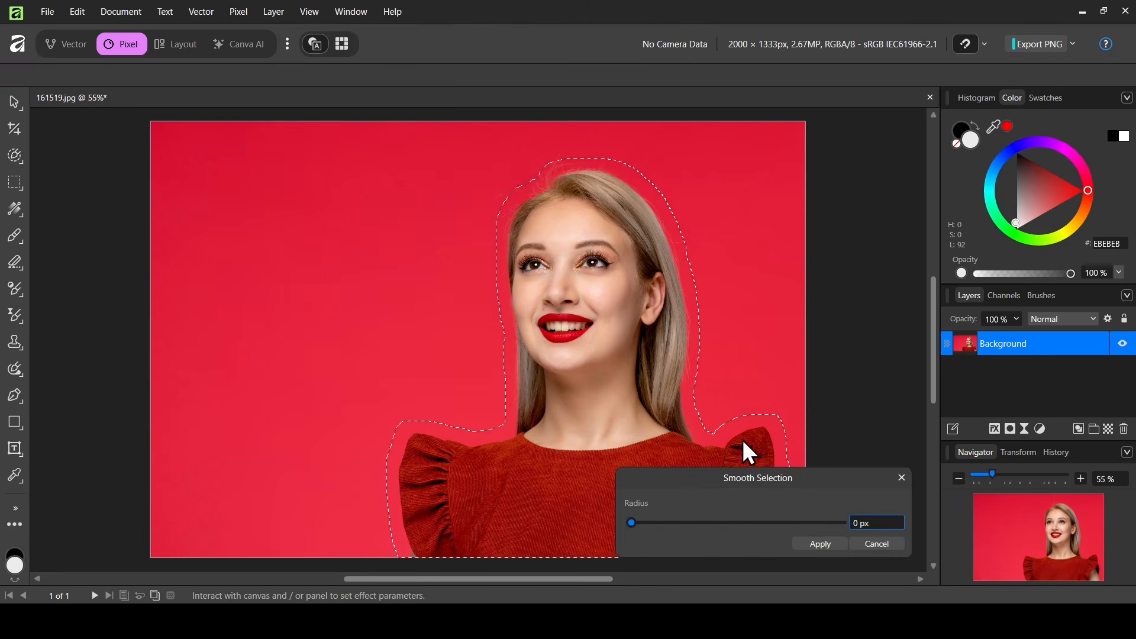
mouse_move(639, 522)
left_mouse_down()
mouse_move(660, 522)
mouse_move(636, 526)
left_mouse_up()
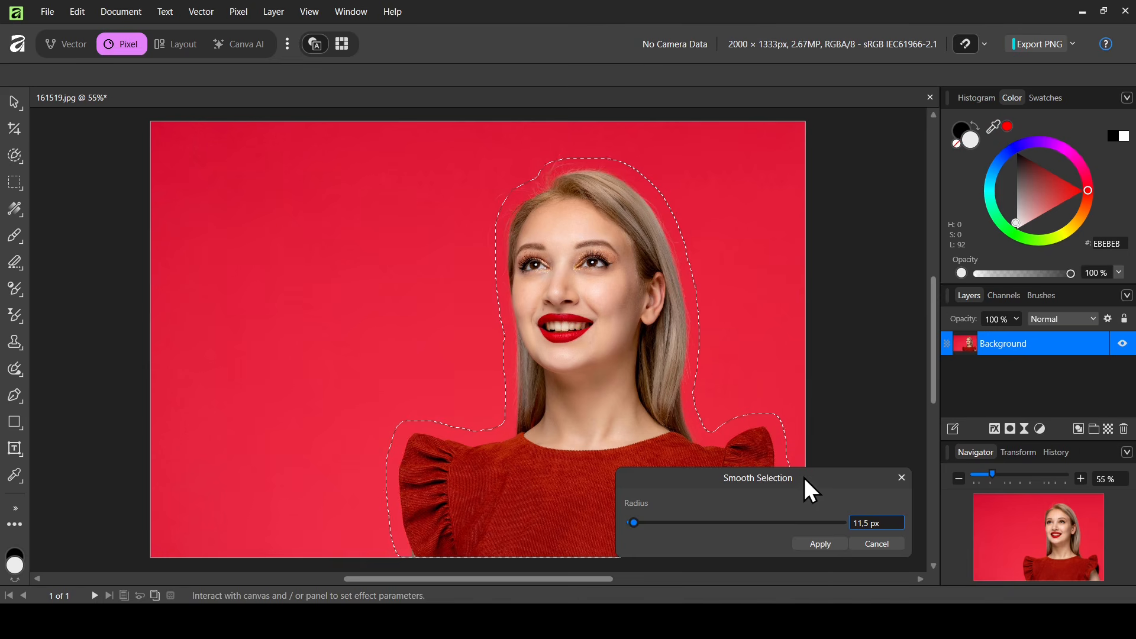
left_click_drag(805, 477, 854, 325)
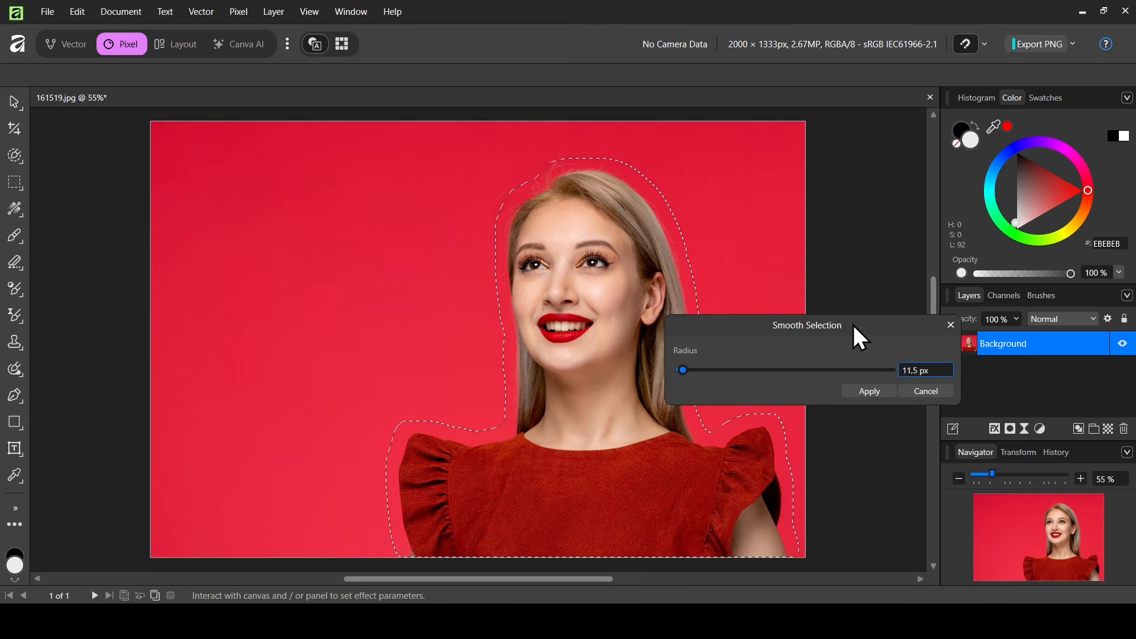
left_click(871, 393)
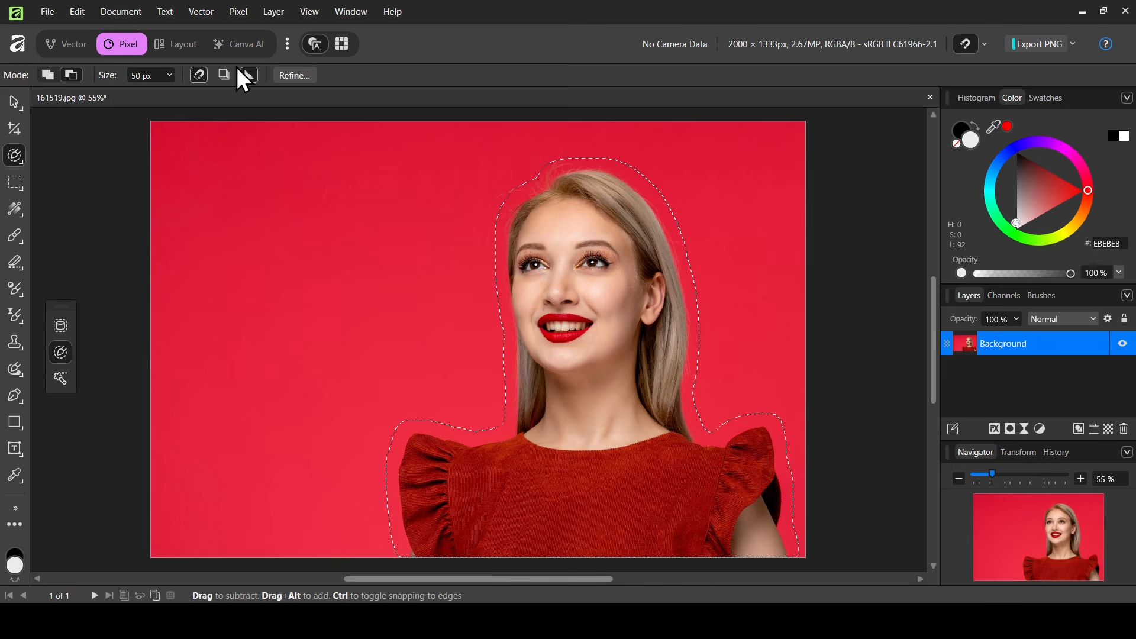
Step: Invert the pixel selection to cover the background around the woman
left_click(238, 13)
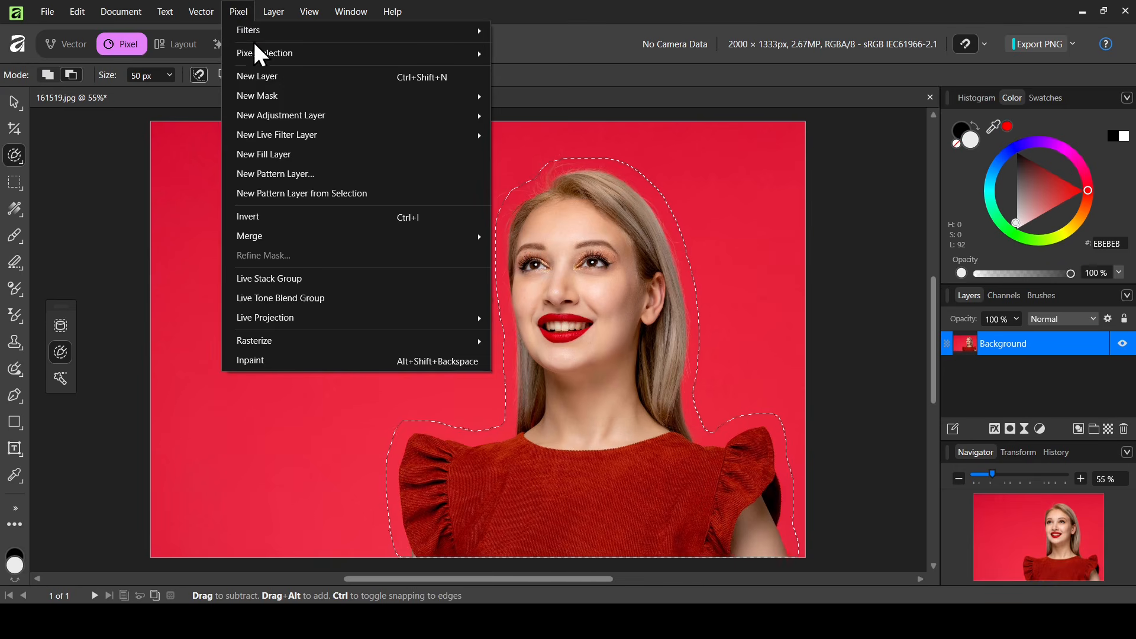
mouse_move(261, 55)
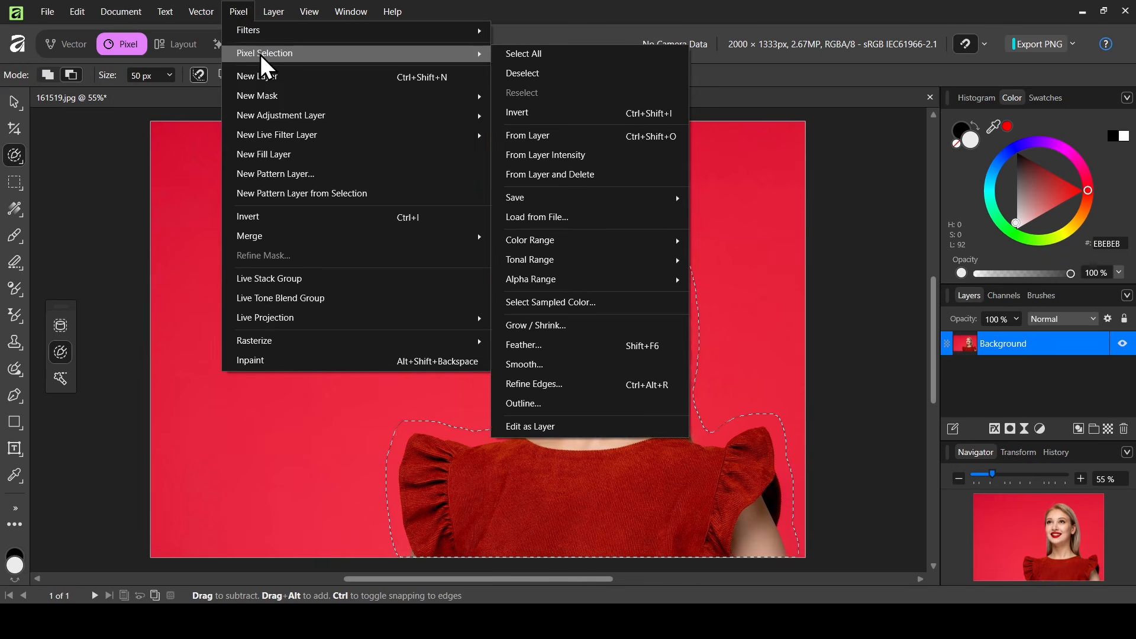
left_click(555, 114)
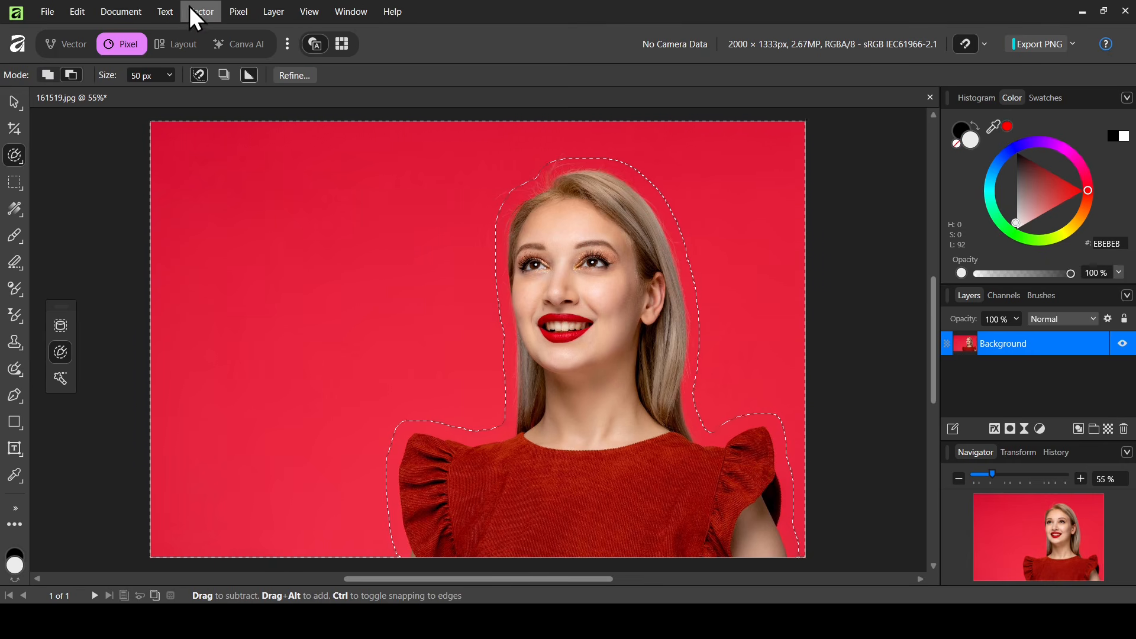
Step: Convert the background selection to curves and set the resulting shape's fill to white (FFFFFF)
left_click(216, 17)
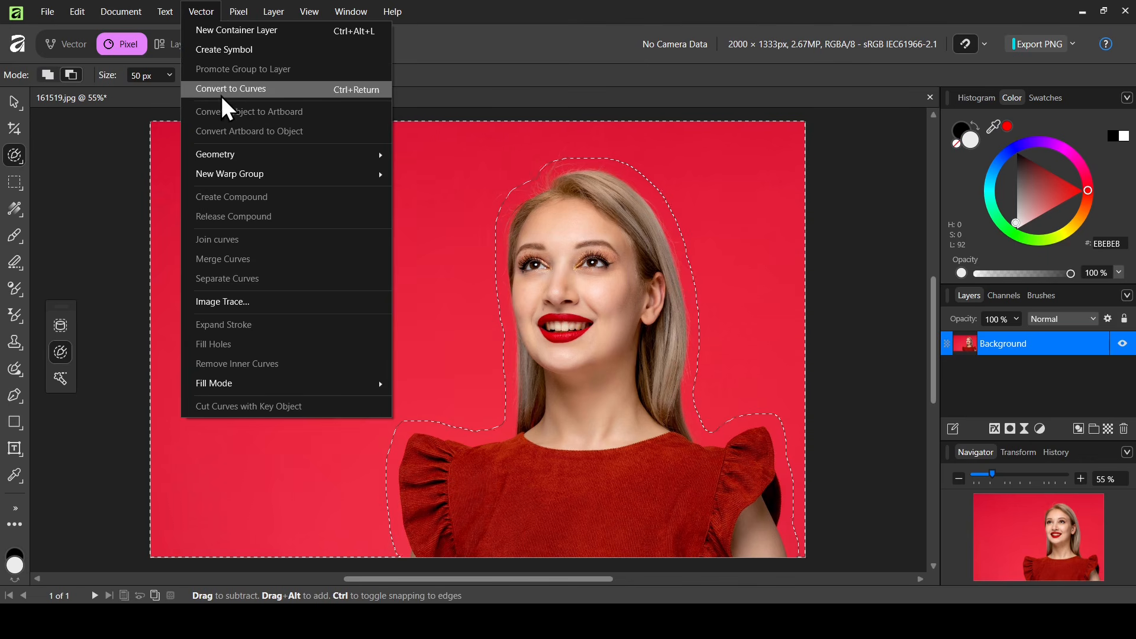
left_click(248, 90)
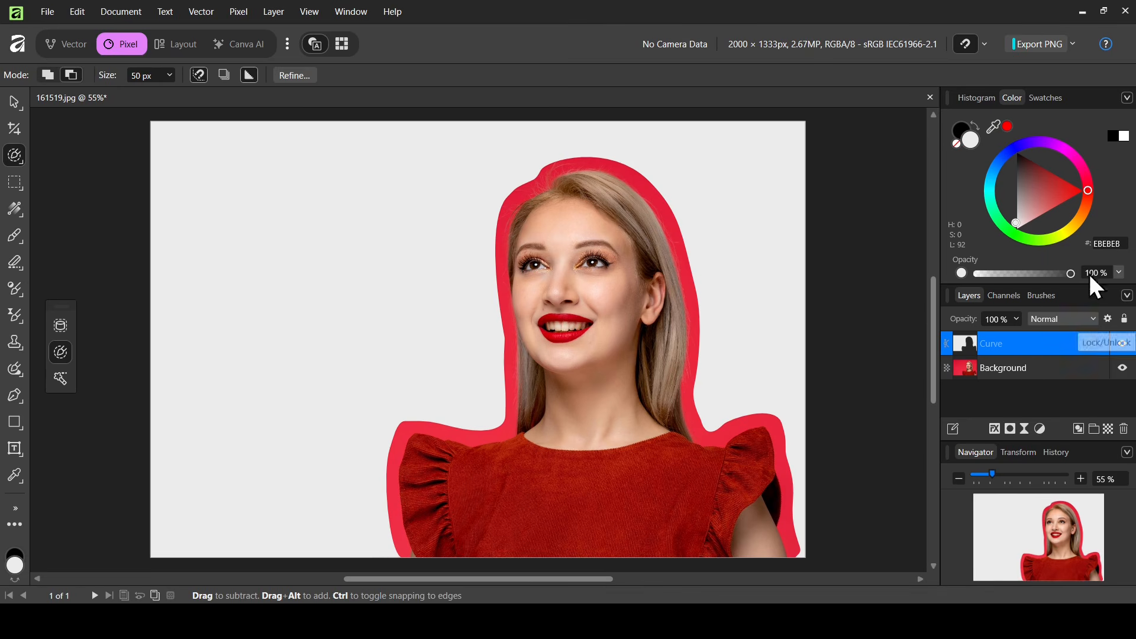
mouse_move(1043, 184)
left_mouse_down()
mouse_move(1086, 183)
mouse_move(996, 258)
left_mouse_up()
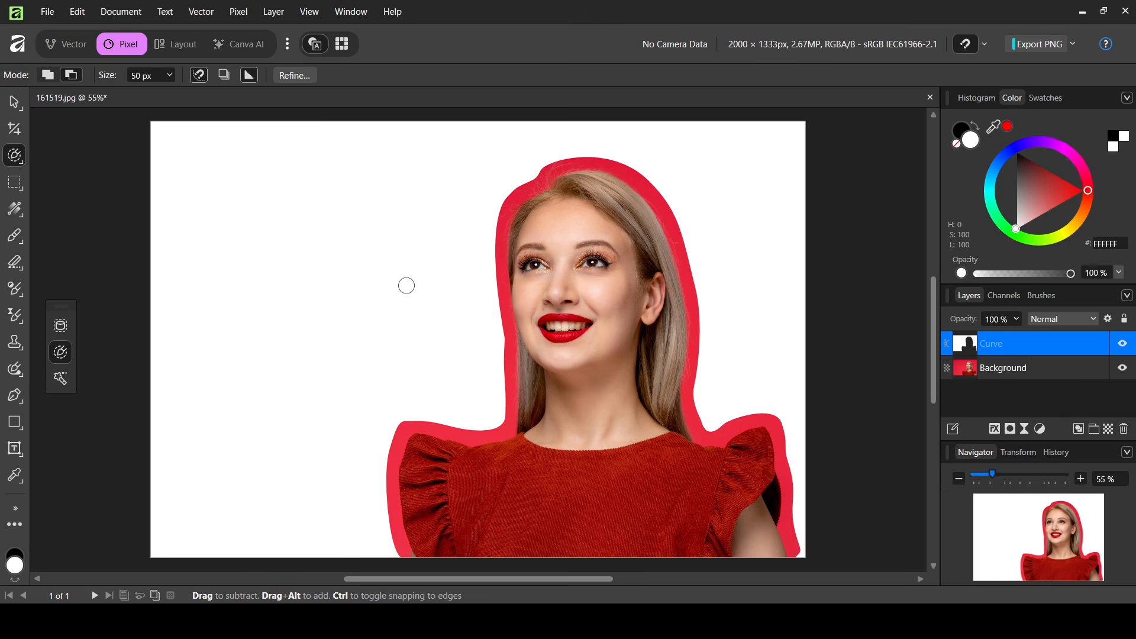
Step: Turn the white curve into a text frame with the Frame Text Tool and insert filler text in it
left_click(20, 452)
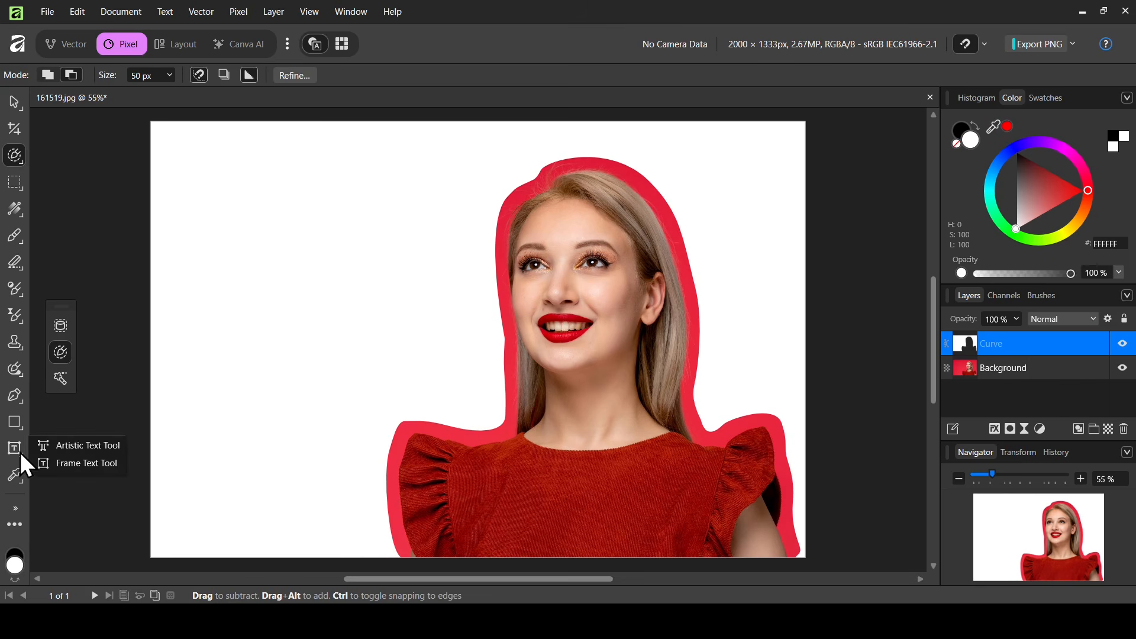
left_click(102, 465)
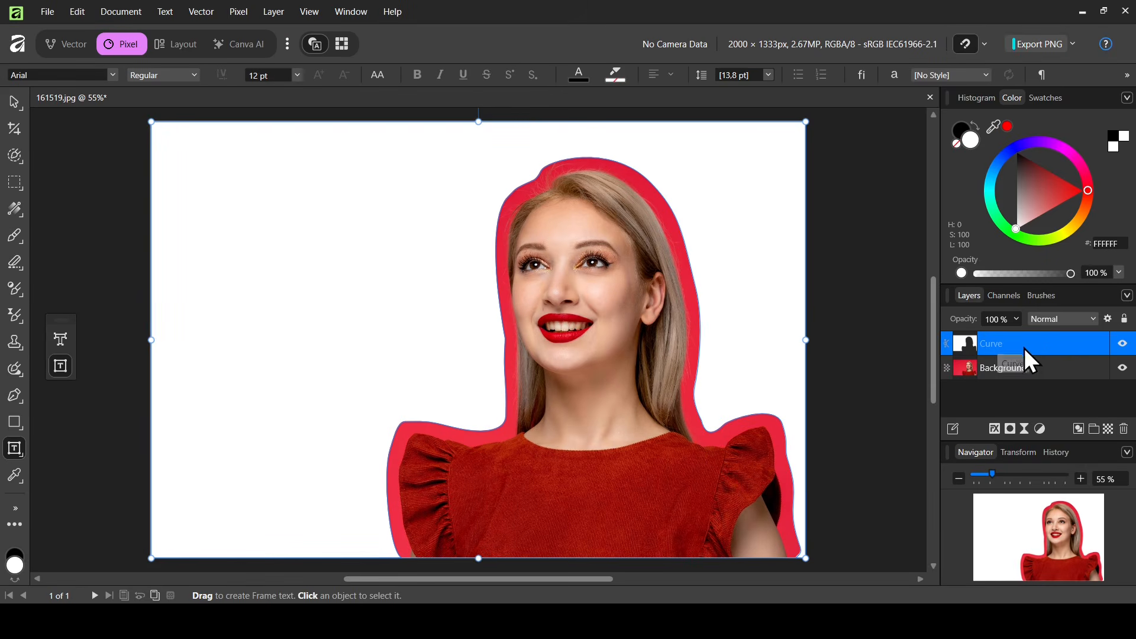
left_click(157, 126)
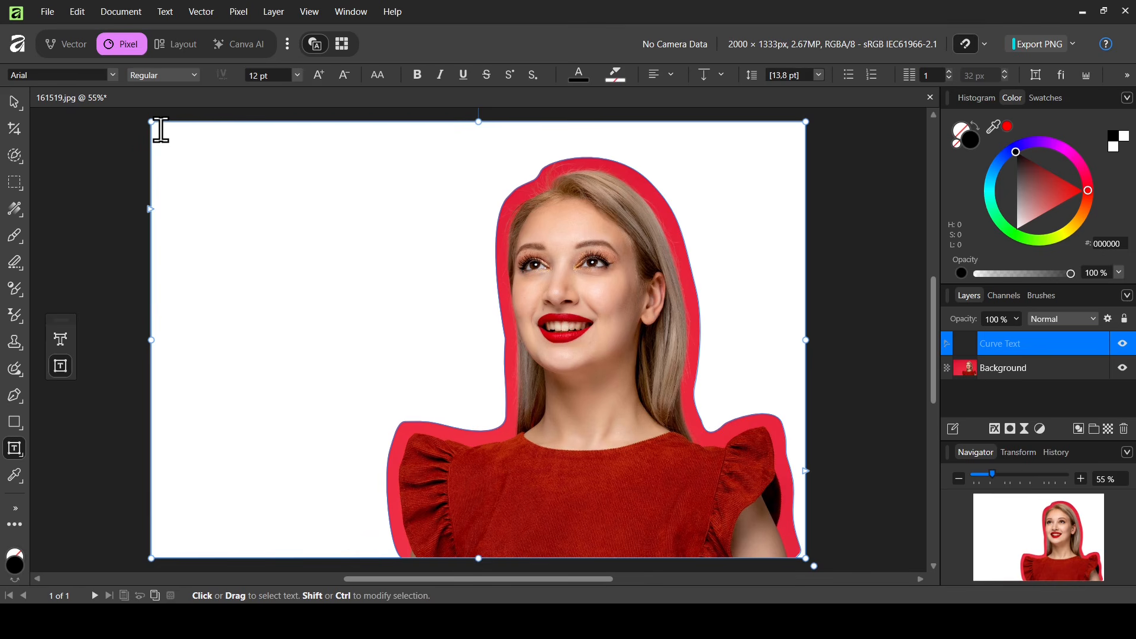
right_click(161, 130)
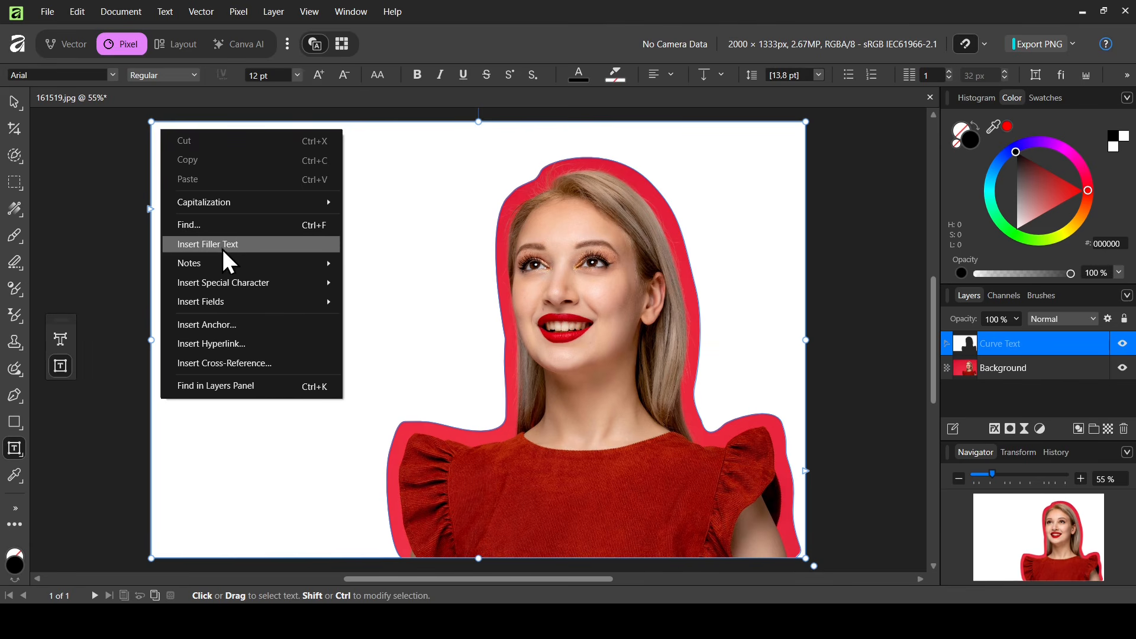
left_click(264, 247)
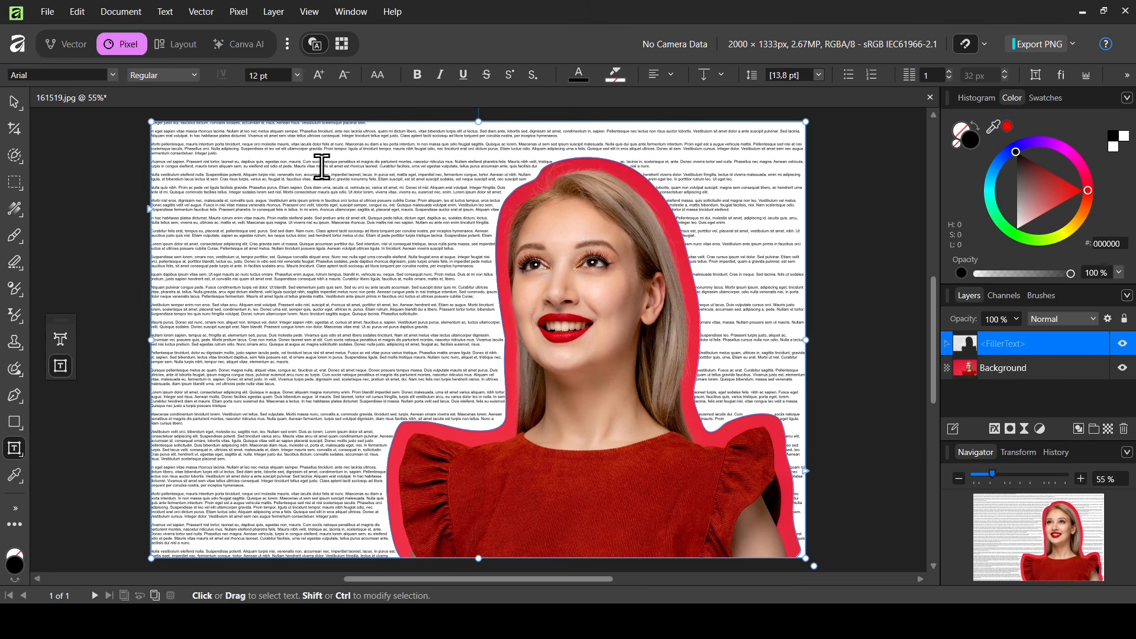
Step: Select all the filler text and set its font size to 20 pt
key("ctrl+a")
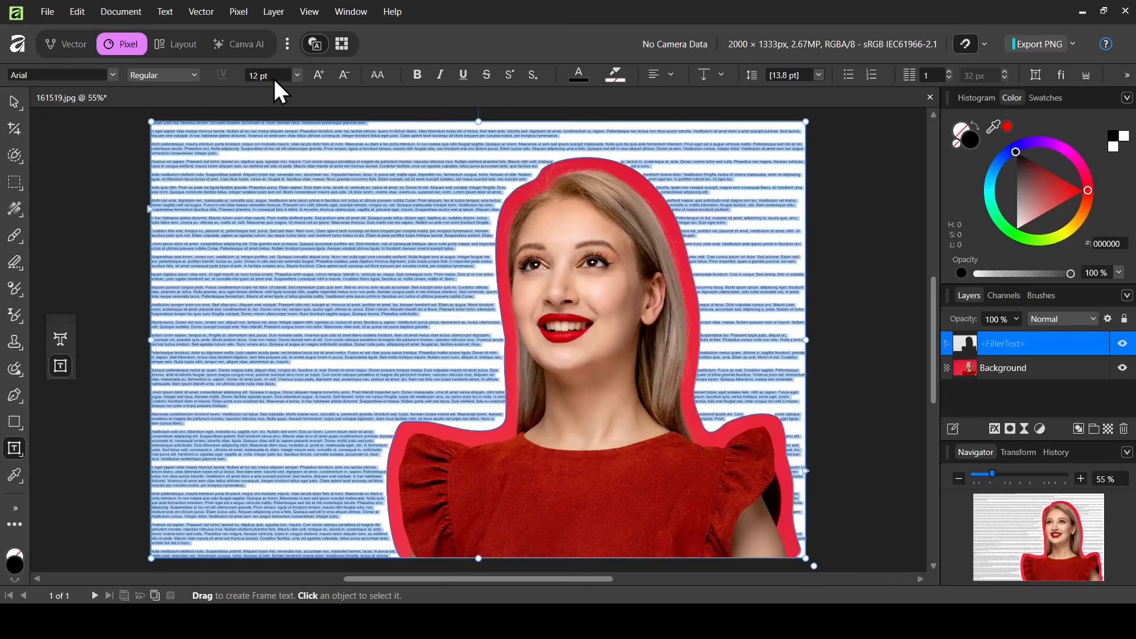
left_click(272, 77)
type("20")
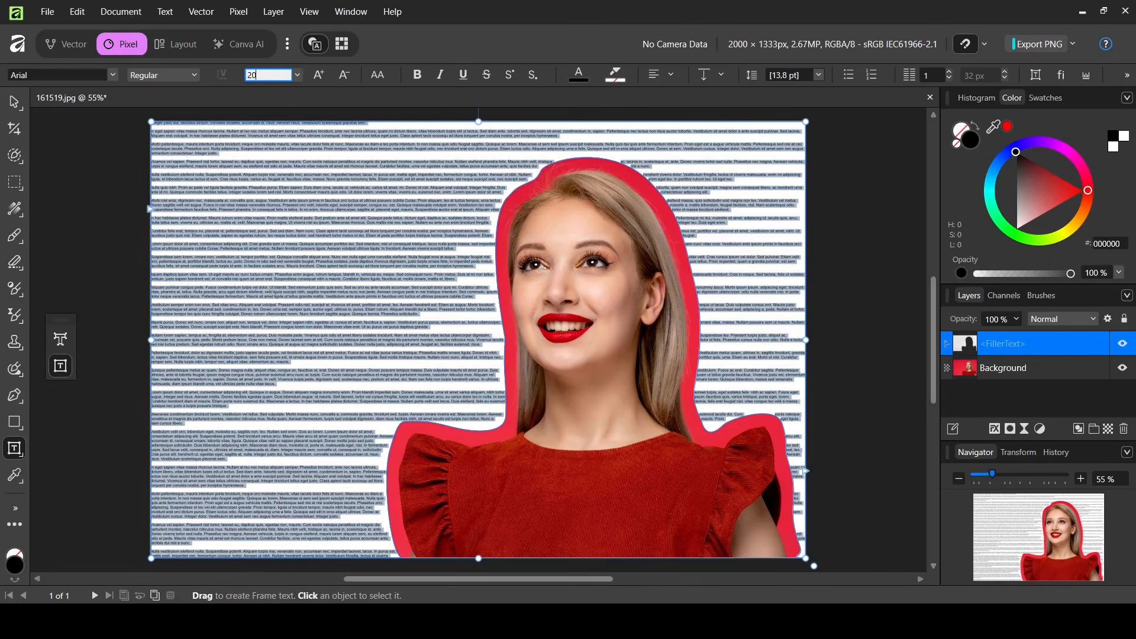
key("Return")
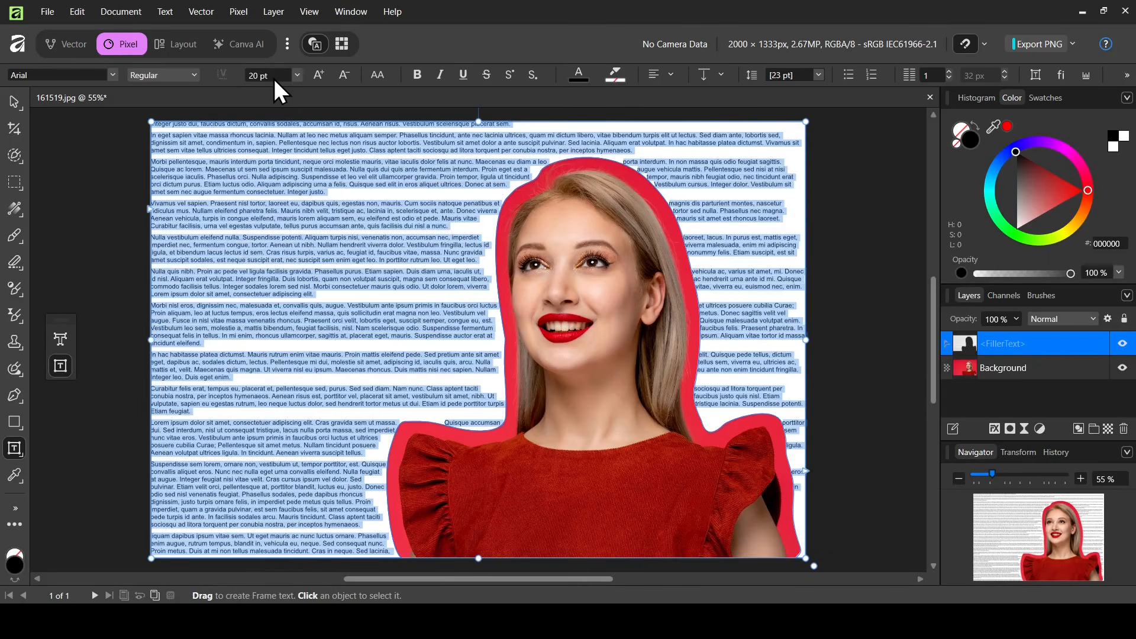
Step: Format the selected filler text in Arial Bold and set its alignment to Justify Center
left_click(113, 75)
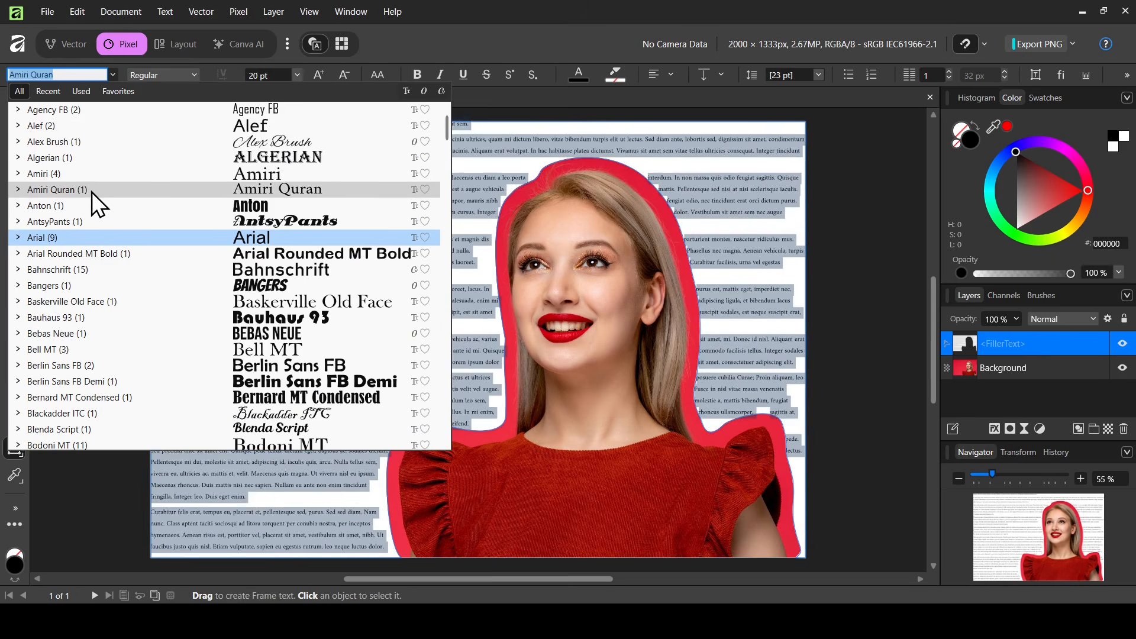
left_click(92, 237)
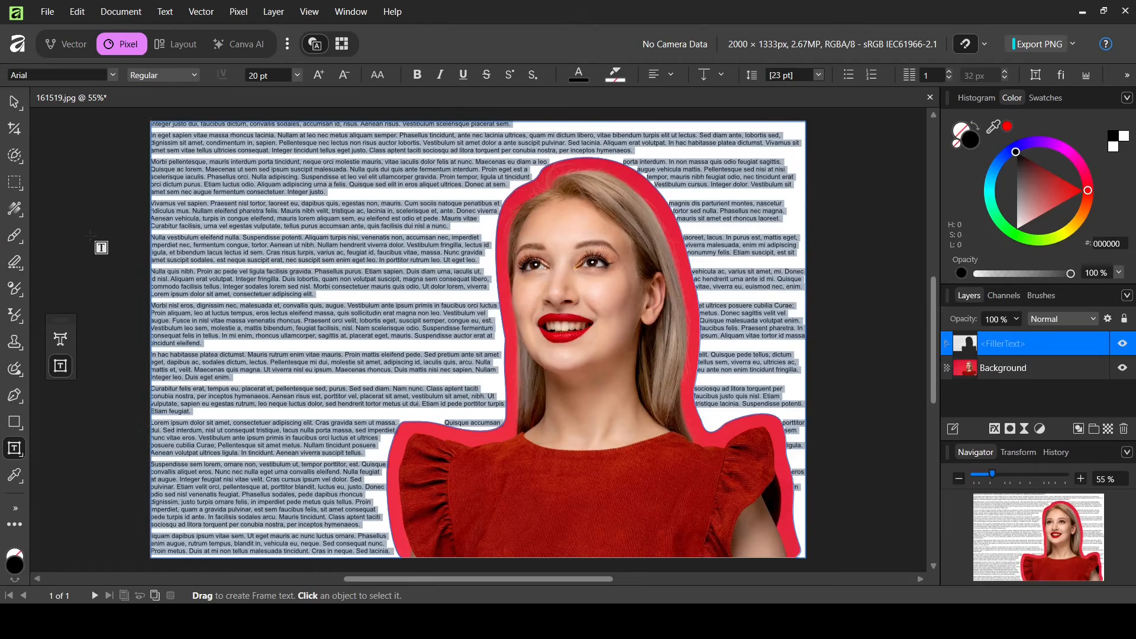
left_click(420, 80)
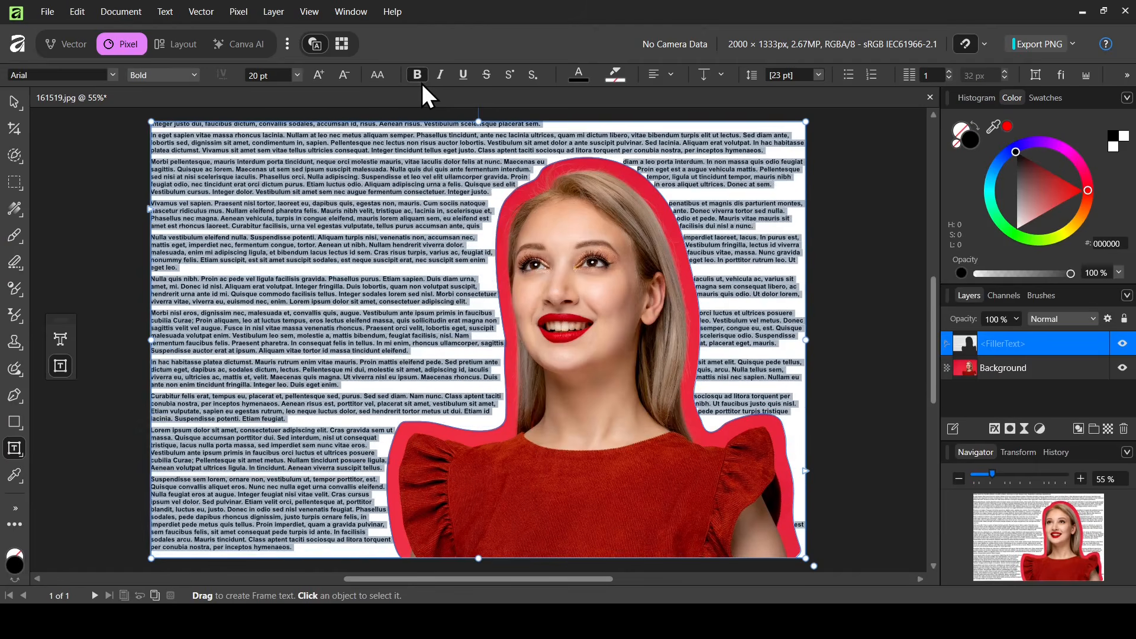
left_click(670, 75)
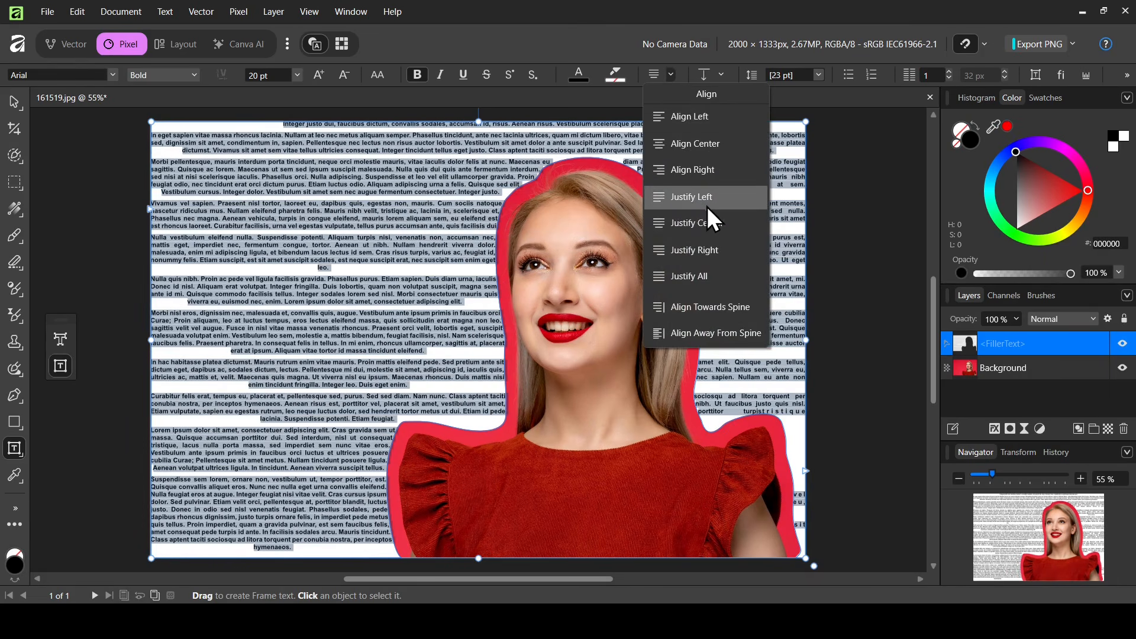
left_click(720, 226)
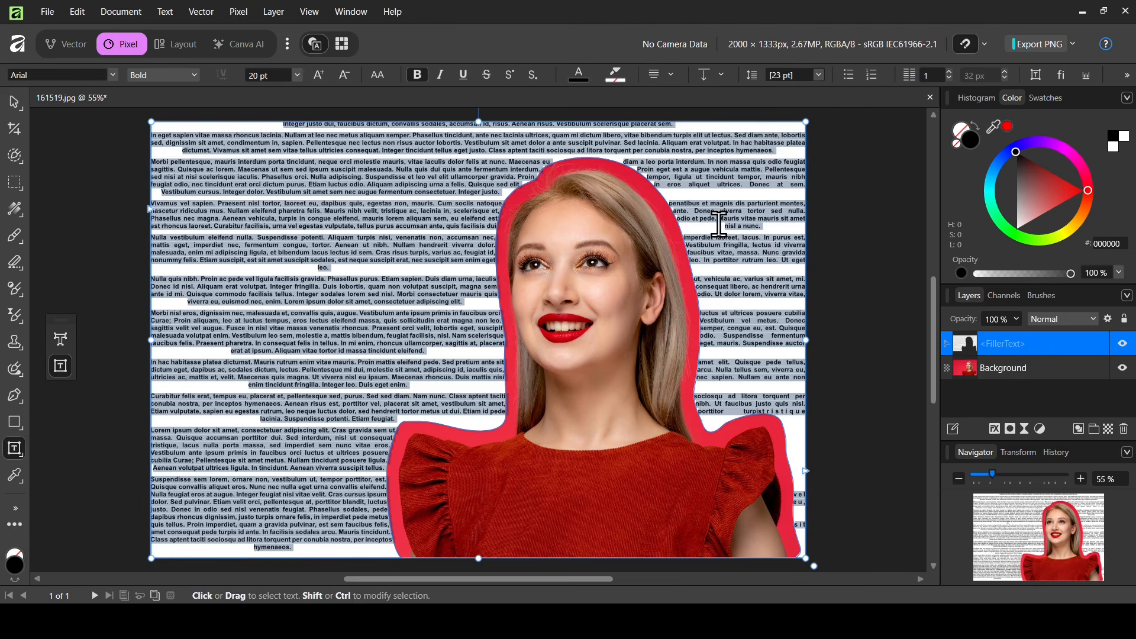
Step: Try the Justify All and Justify Left alignments on the selected filler text
left_click(672, 74)
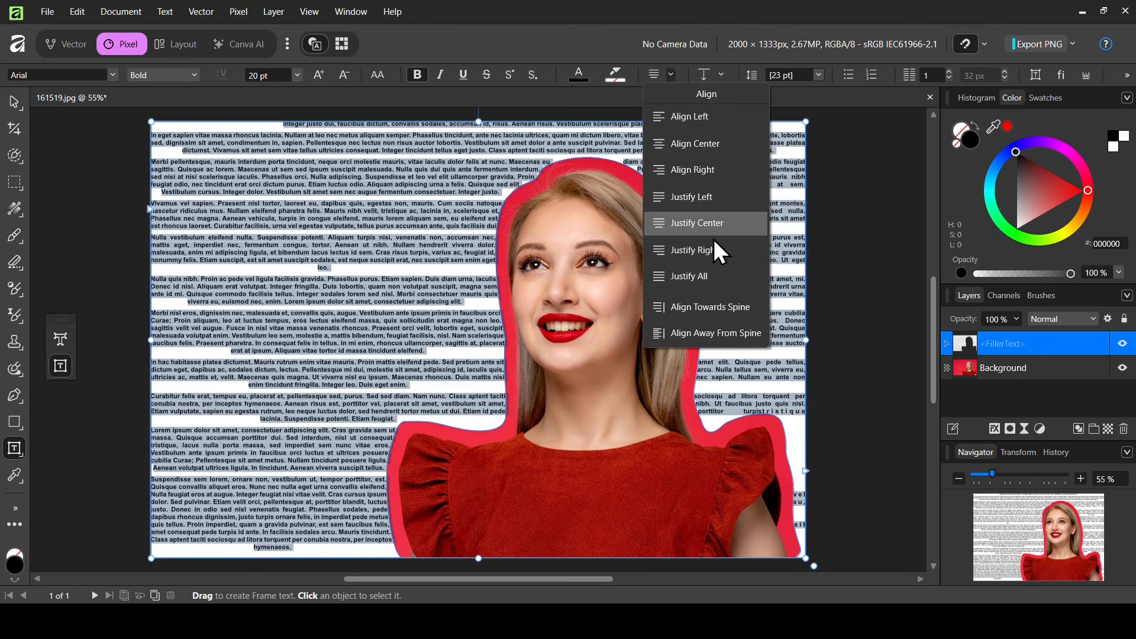
left_click(704, 276)
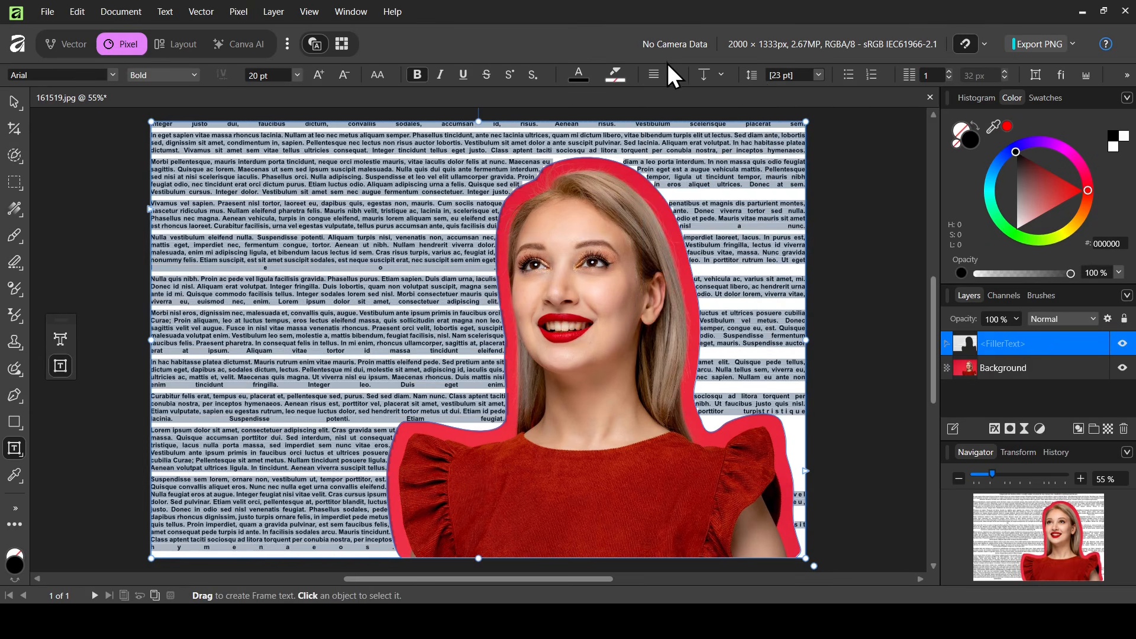
left_click(672, 75)
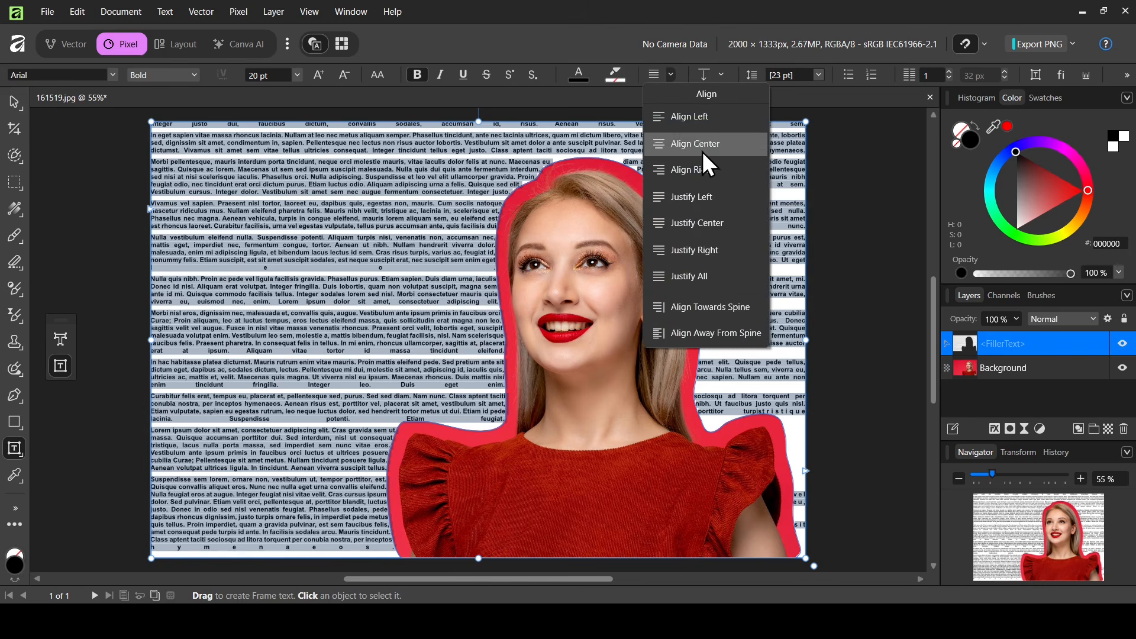
left_click(715, 197)
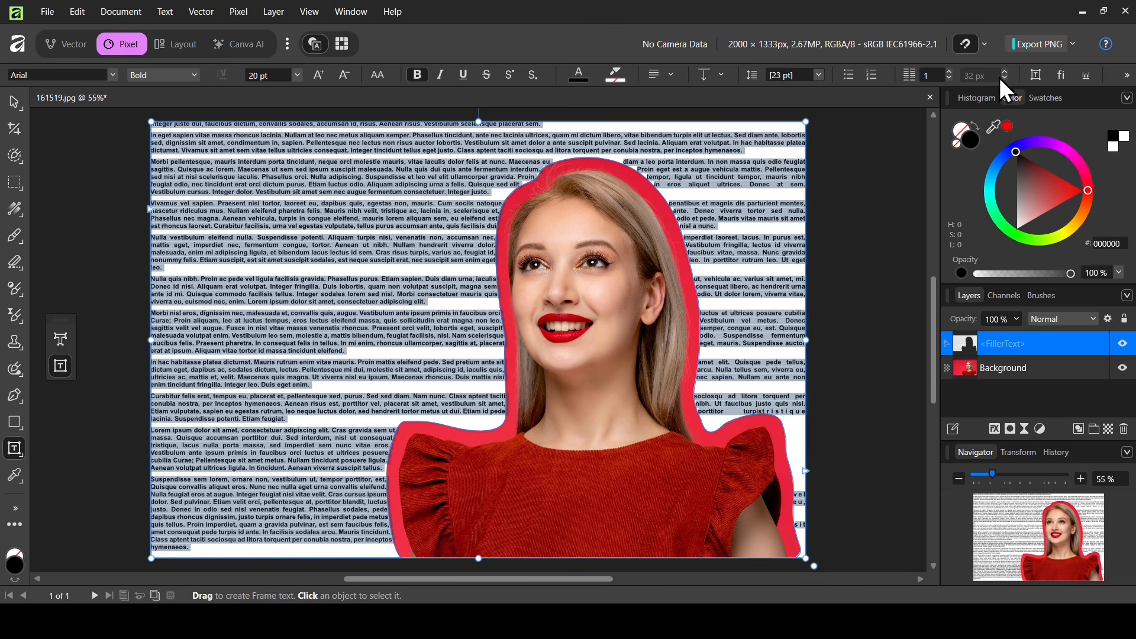
Step: Set the text frame's fill to none and review its stroke settings
left_click(1036, 74)
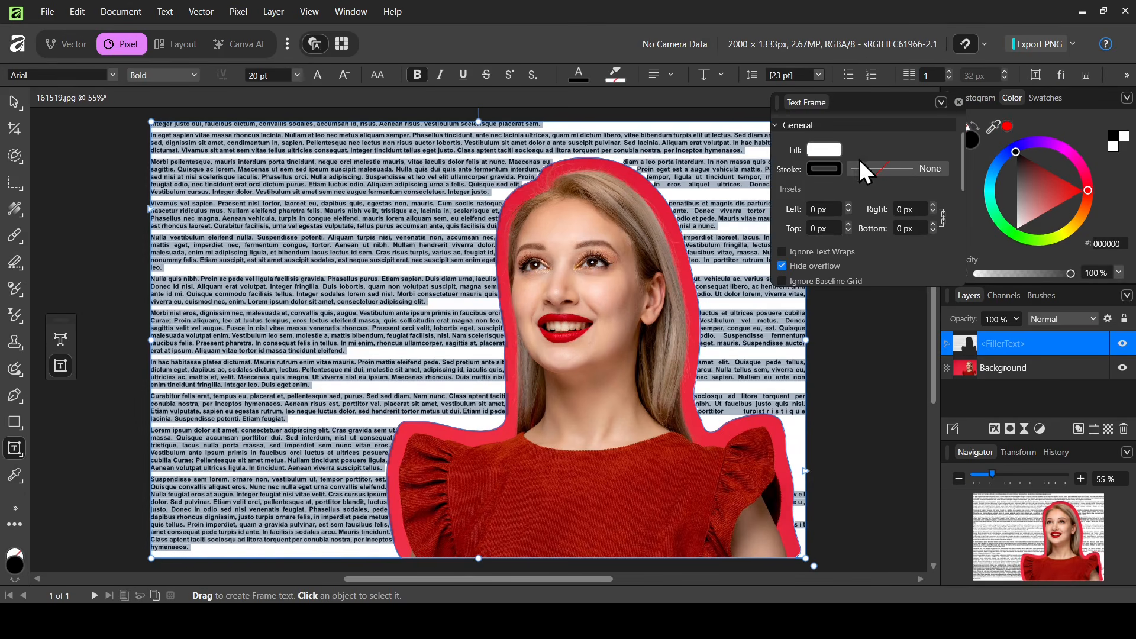
left_click(829, 150)
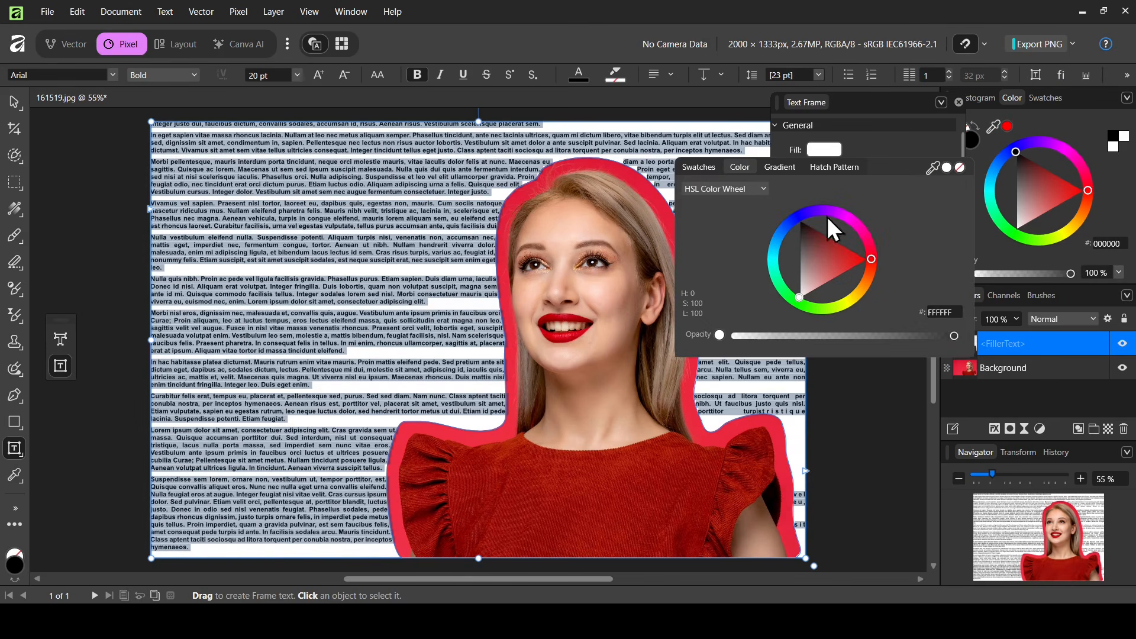
left_click_drag(829, 261, 769, 317)
left_click(961, 169)
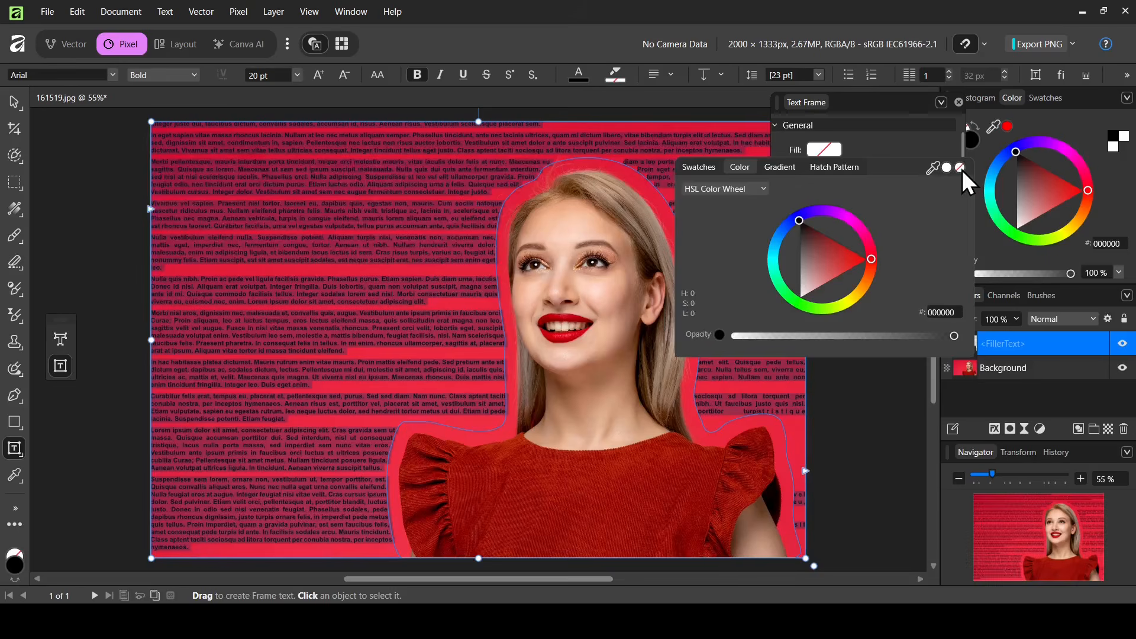
left_click(877, 168)
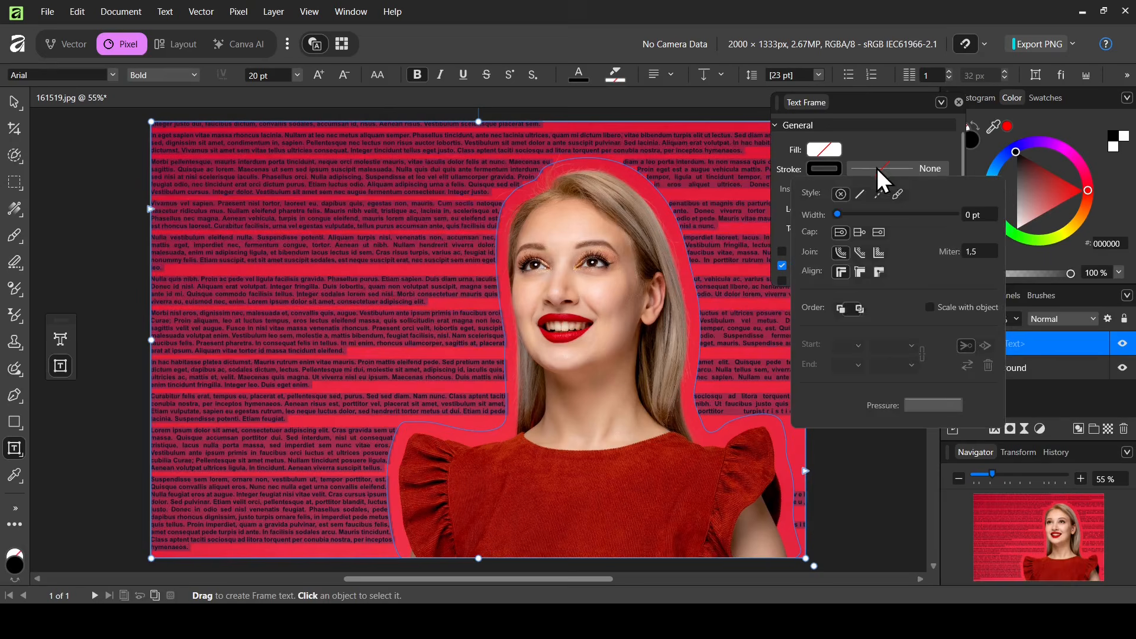
mouse_move(840, 218)
left_mouse_down()
mouse_move(918, 215)
mouse_move(812, 226)
left_mouse_up()
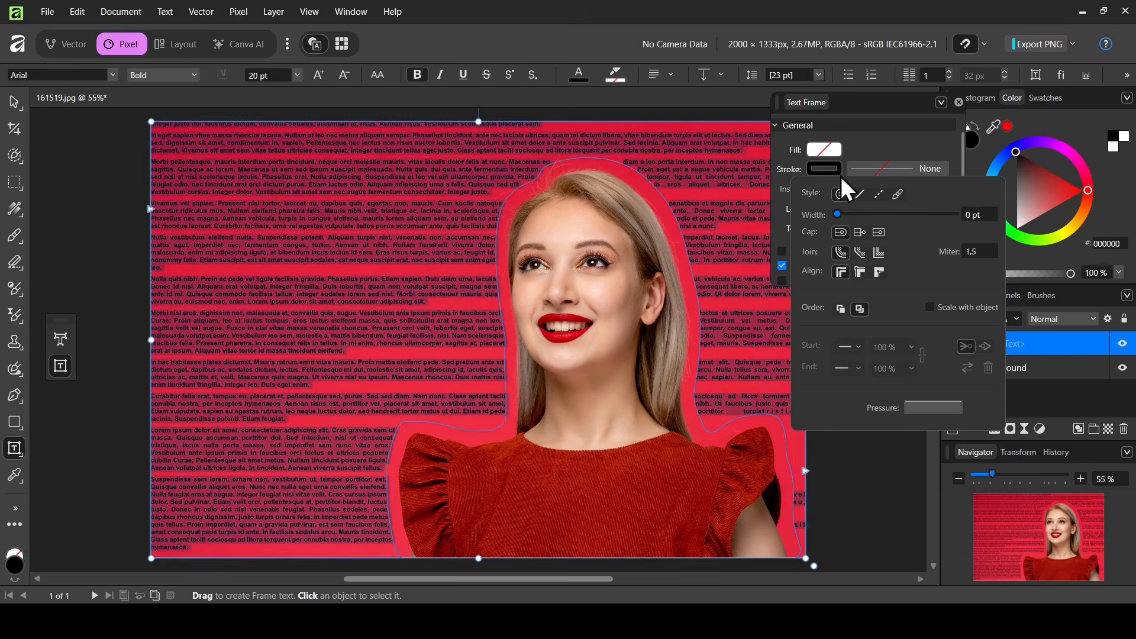
left_click(876, 152)
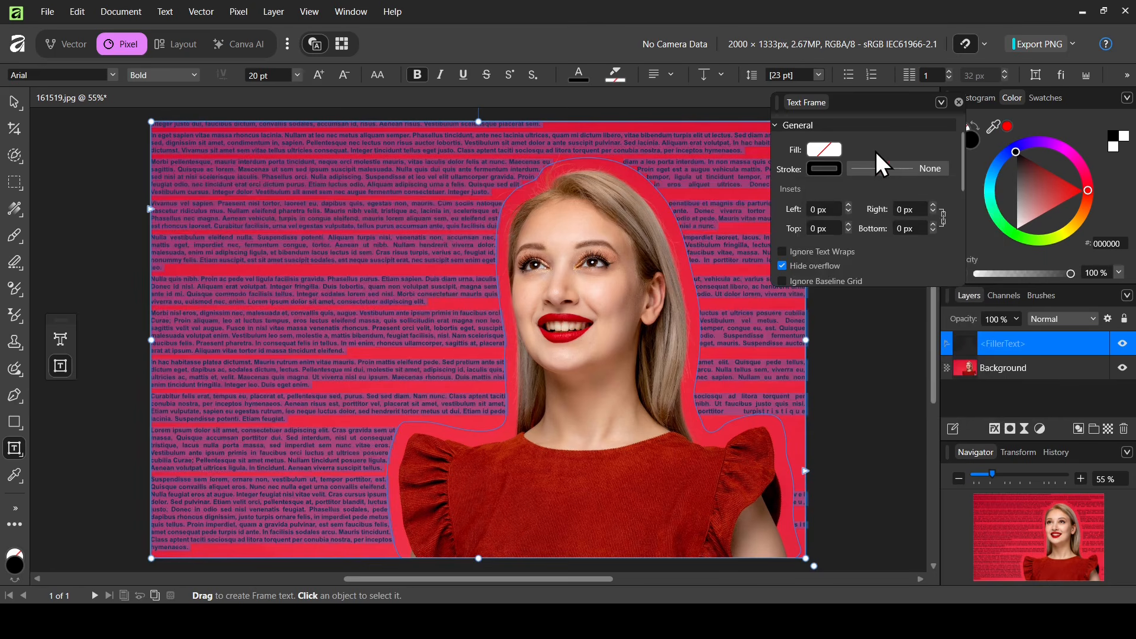
Step: Try Ignore Text Wraps on the frame, turn it off again, and set all four linked text insets to 20 px after testing 30 px
left_click(836, 253)
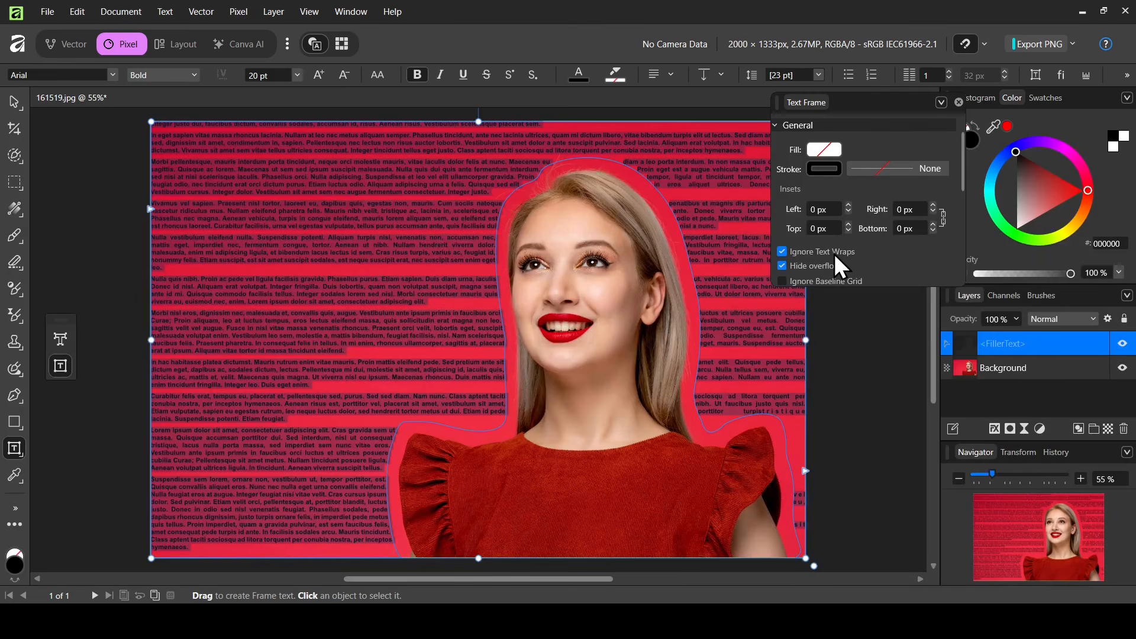
left_click(835, 253)
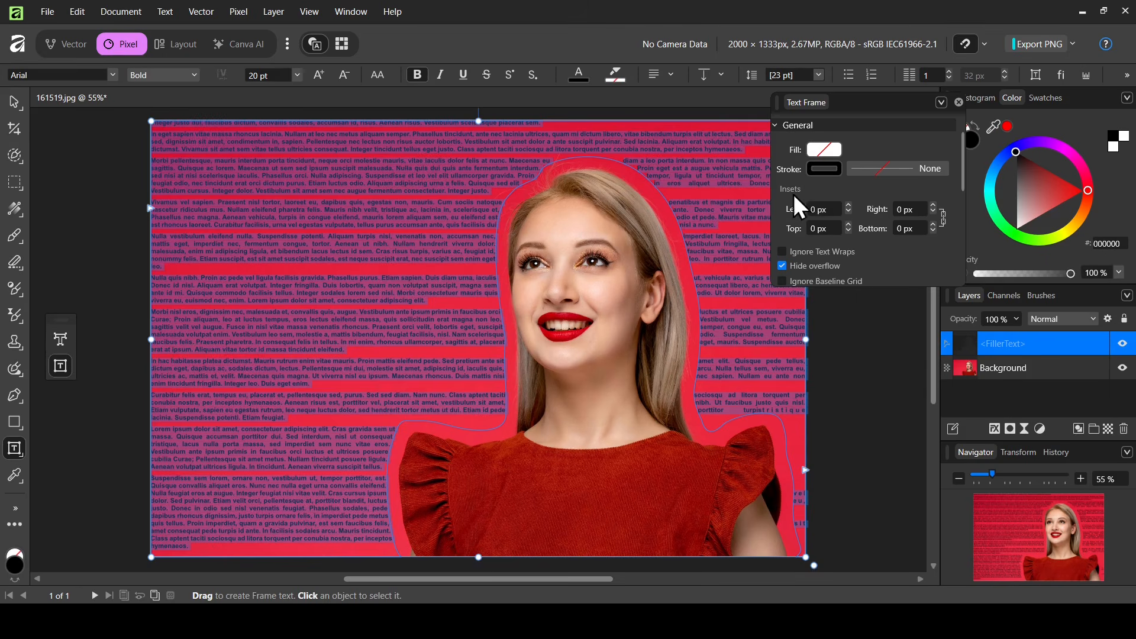
left_click(824, 210)
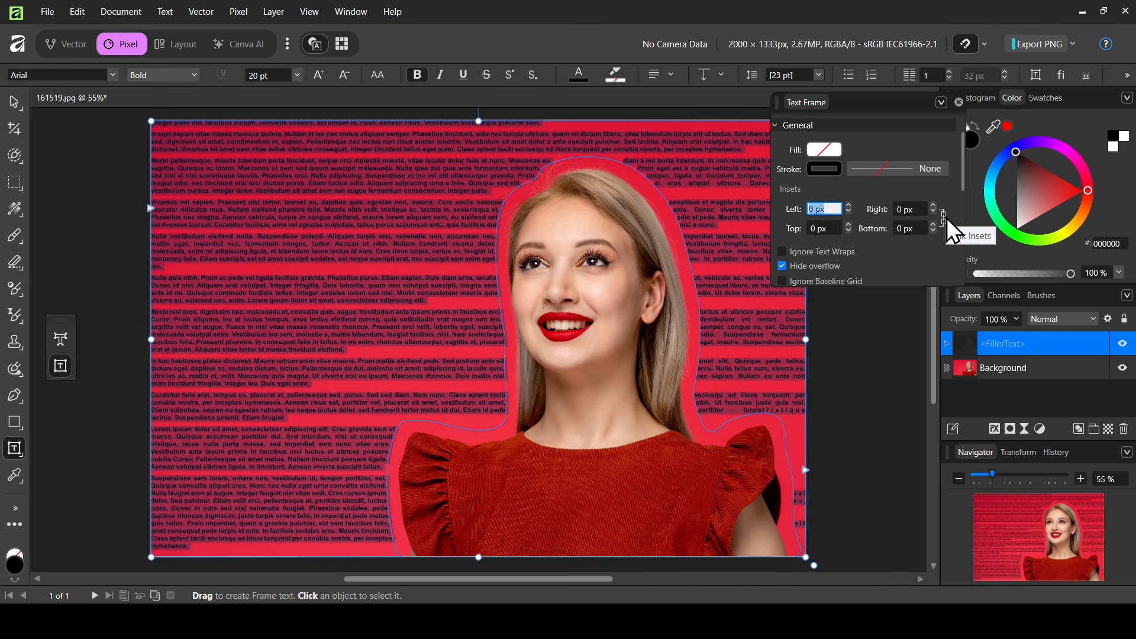
type("30")
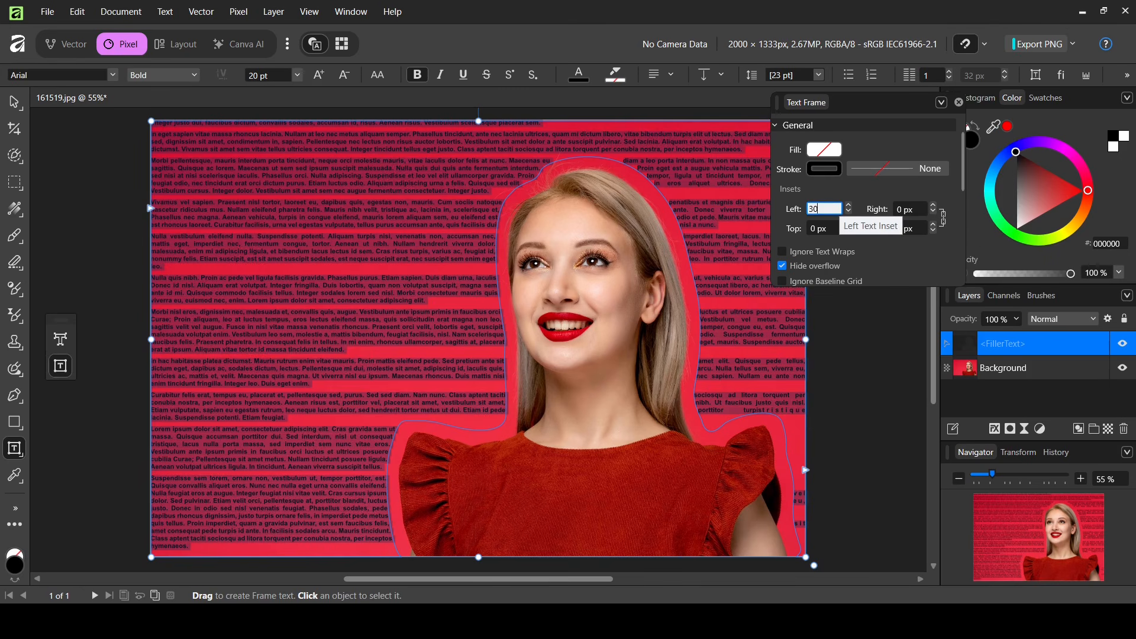
key("Return")
left_click(833, 208)
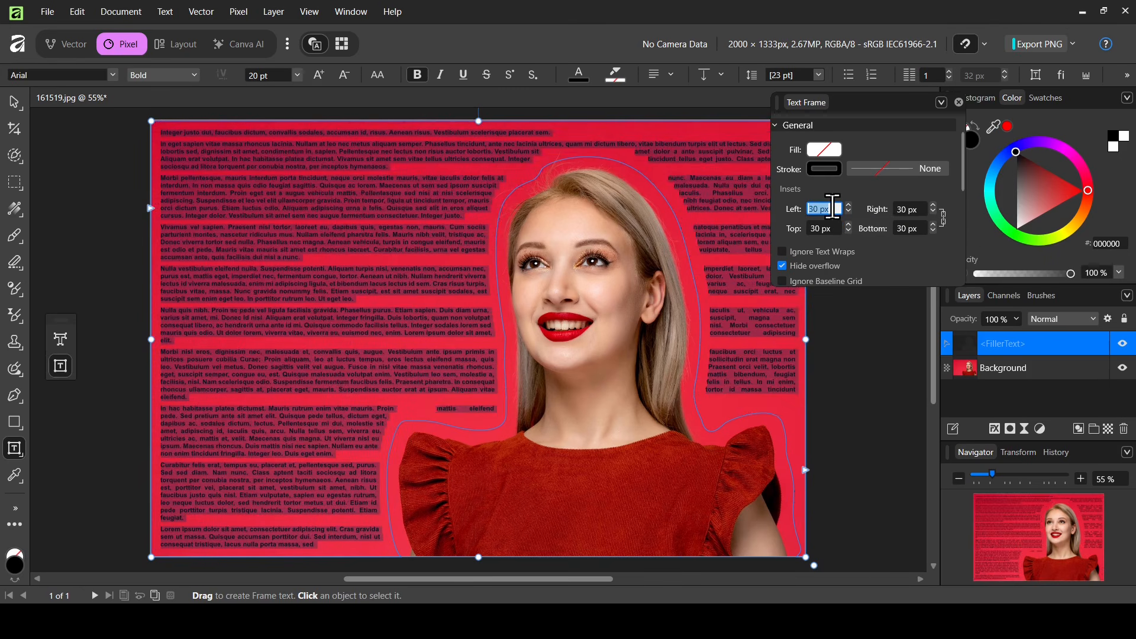
type("20")
key("Return")
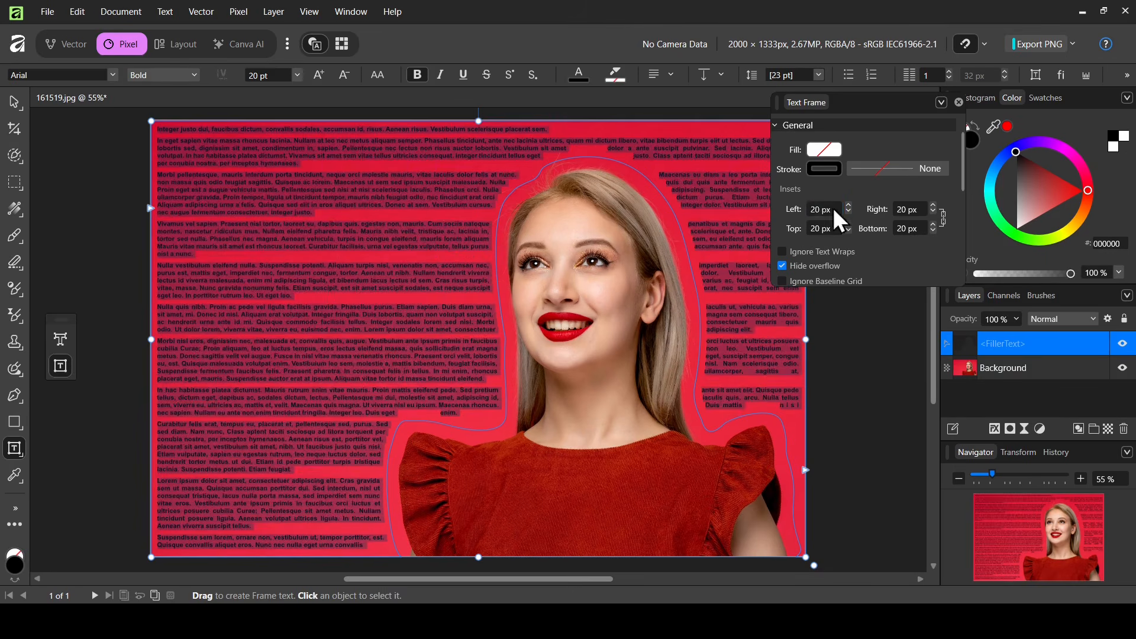
Step: Set the filler text's alignment to Align Left after trying Justify Center, and close the text frame settings
left_click(670, 75)
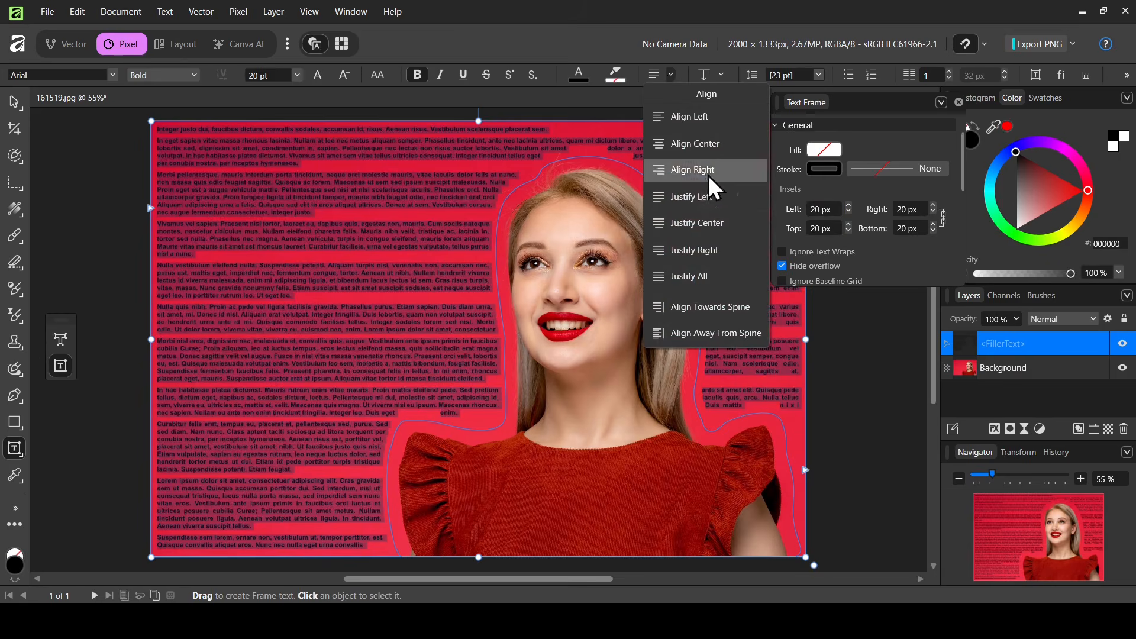
left_click(705, 222)
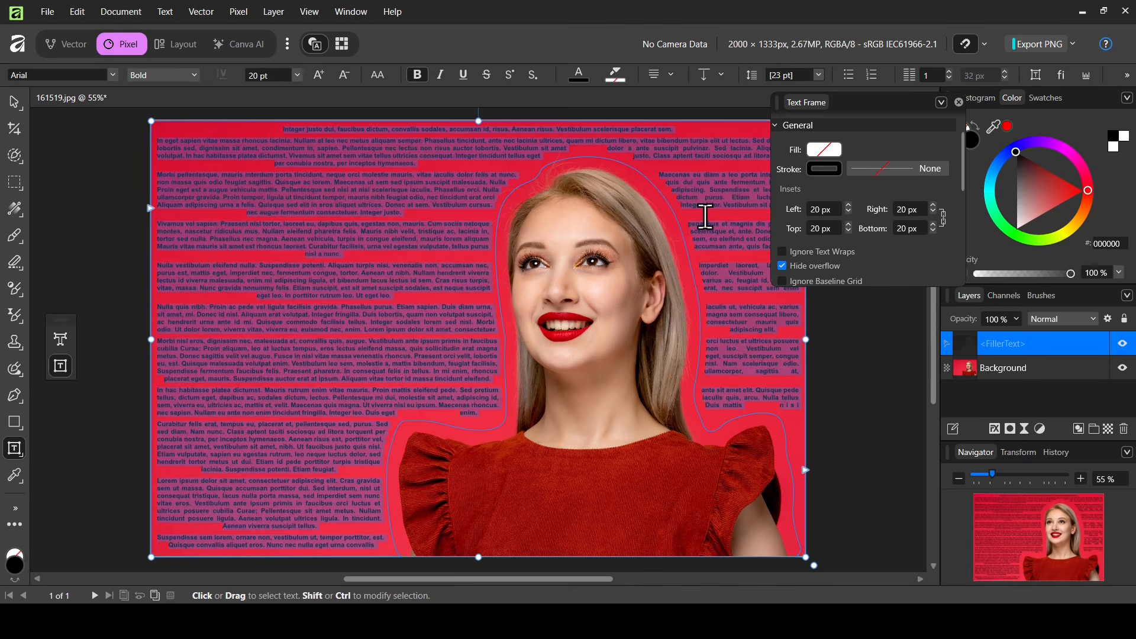
left_click(670, 76)
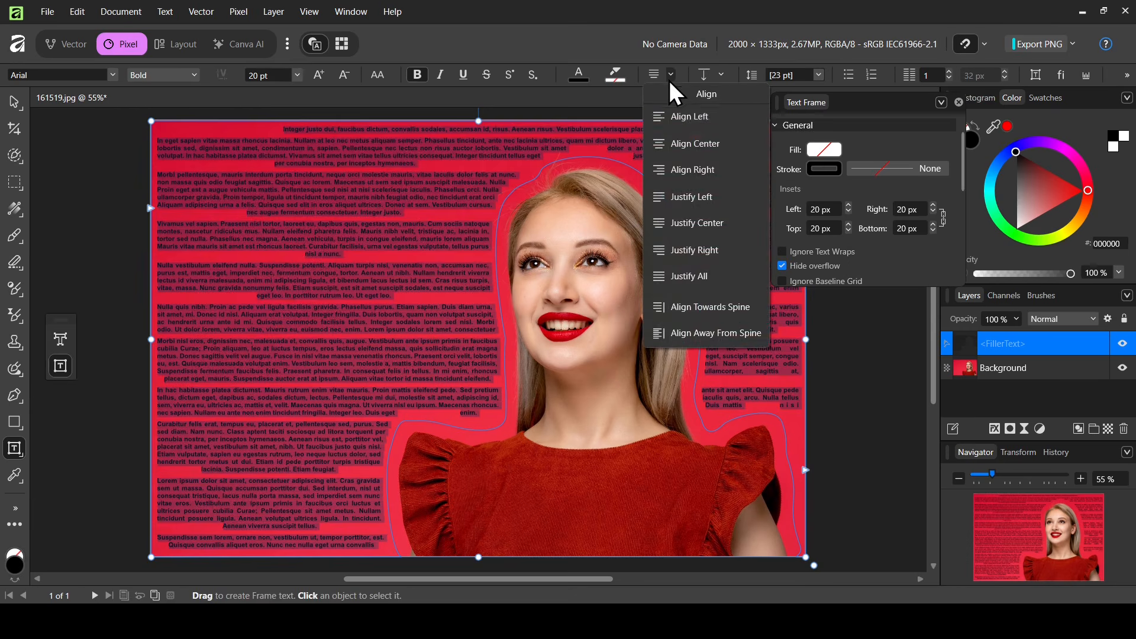
left_click(688, 121)
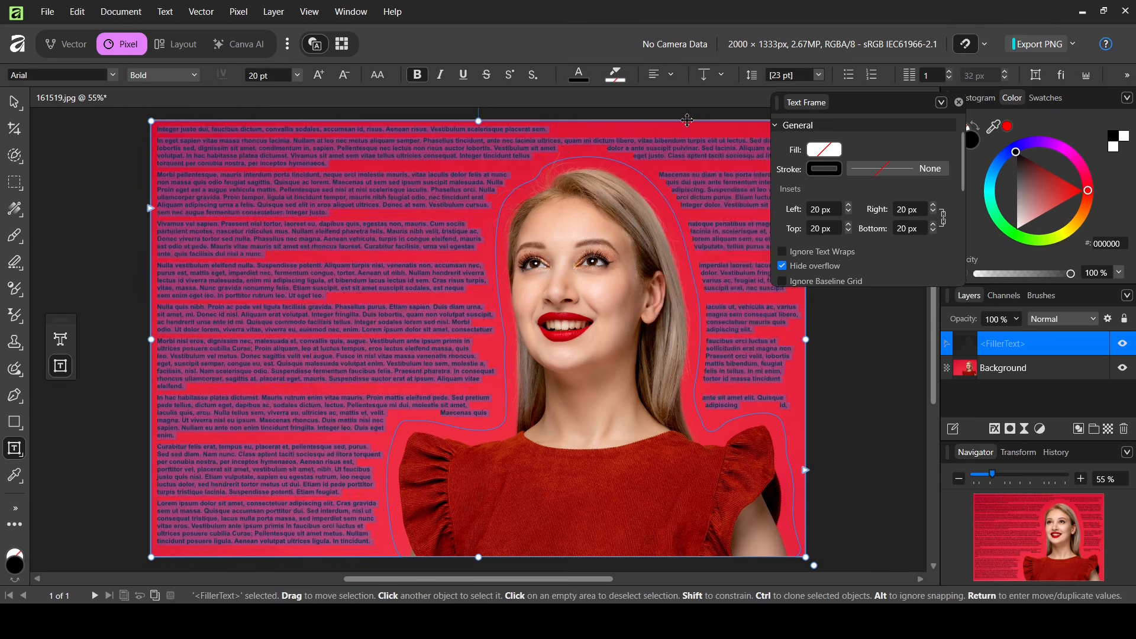
left_click(671, 76)
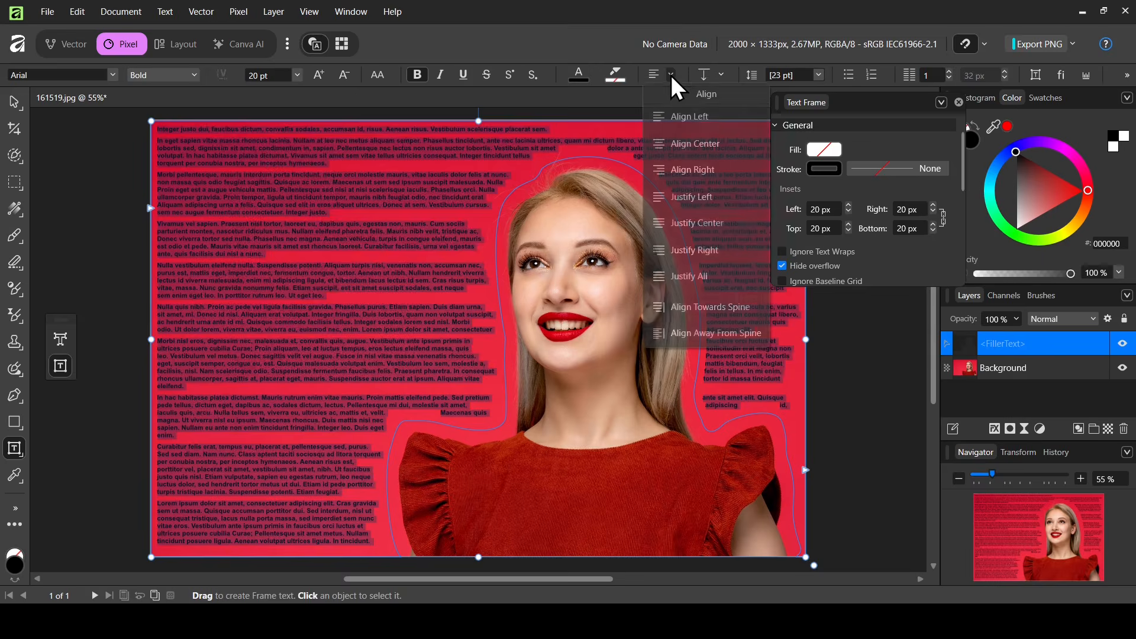
left_click(959, 103)
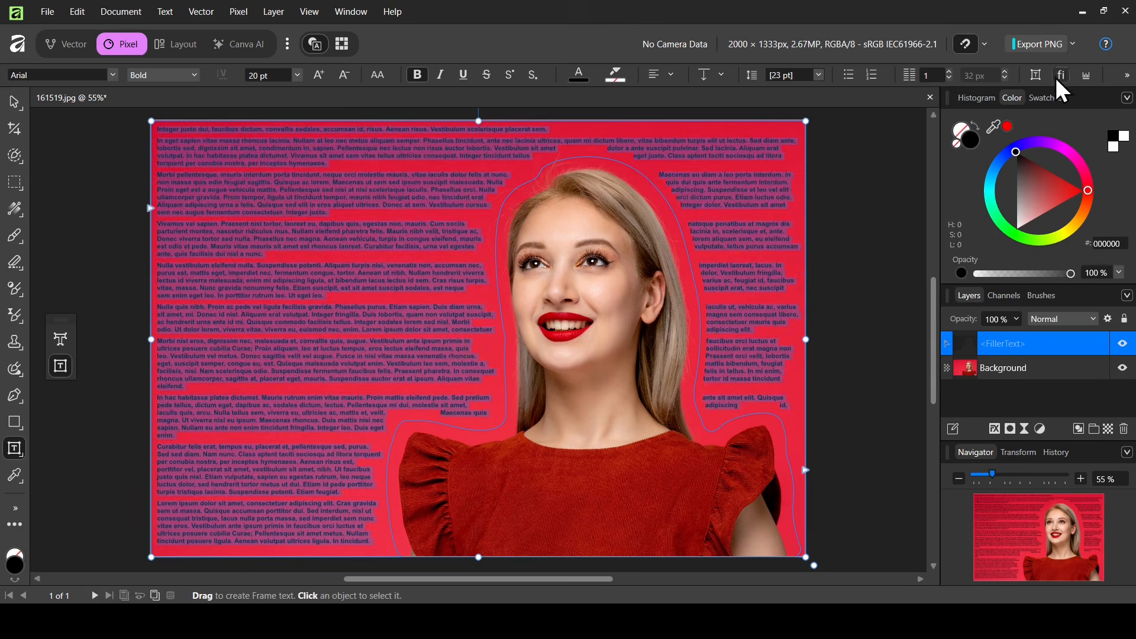
Step: Try a tracking of 100 ‰ on the filler text and reset it to 0 ‰ in the character settings
left_click(1127, 76)
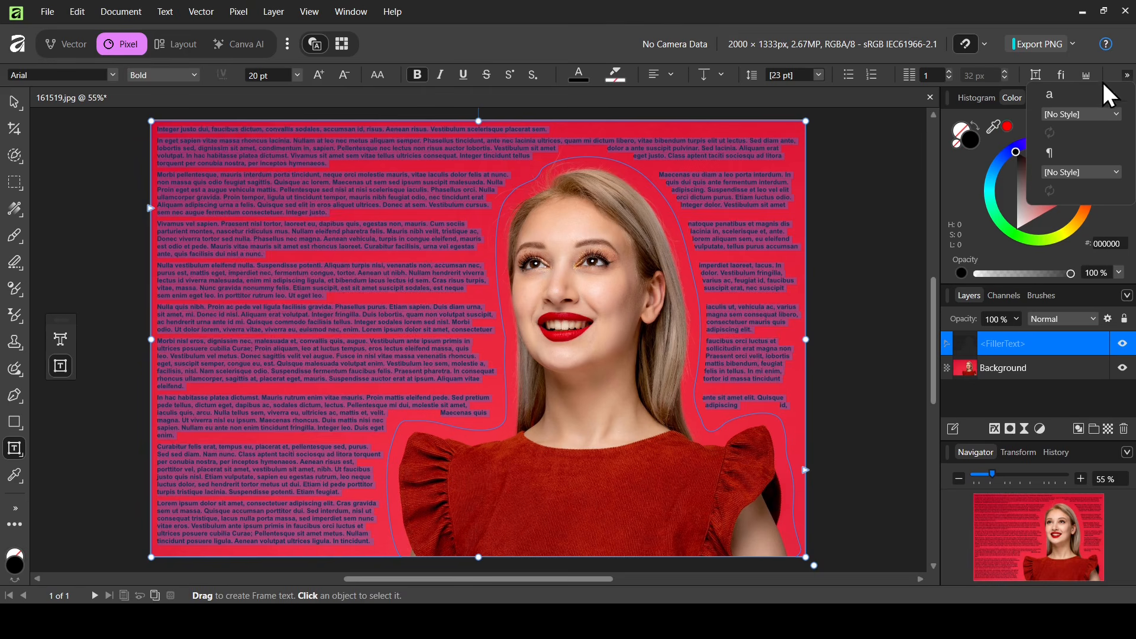
left_click(1051, 95)
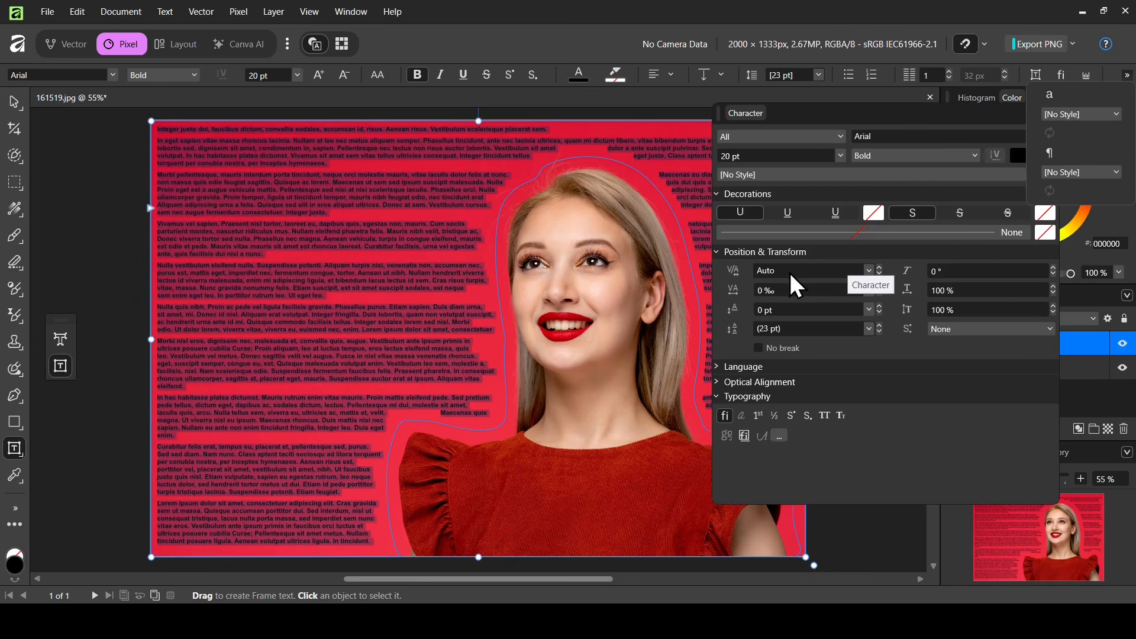
left_click(823, 290)
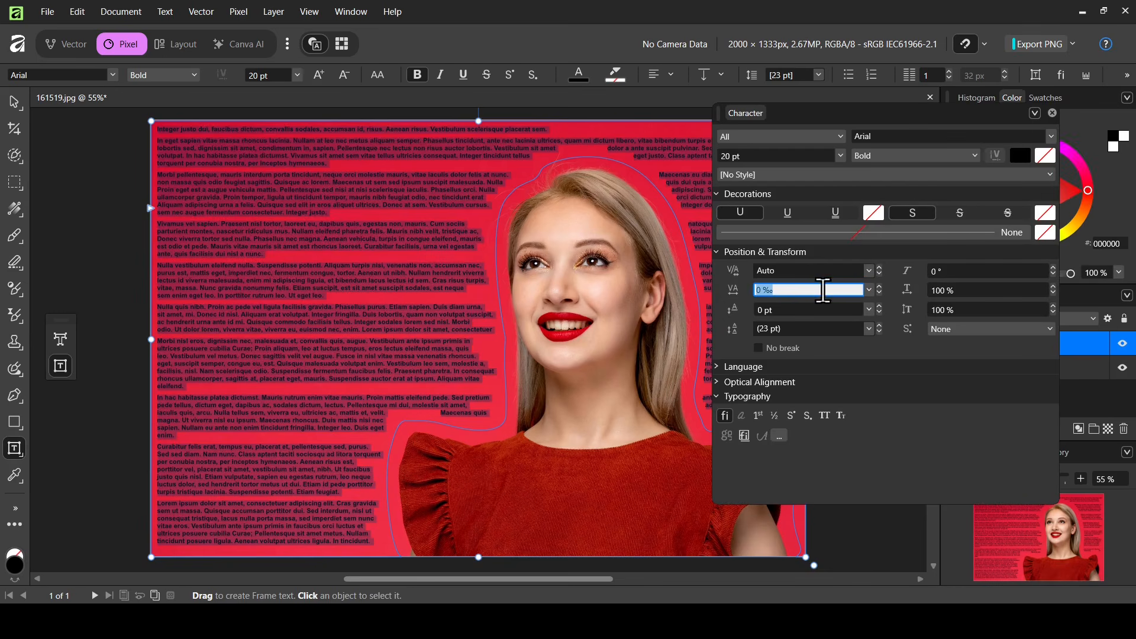
type("100")
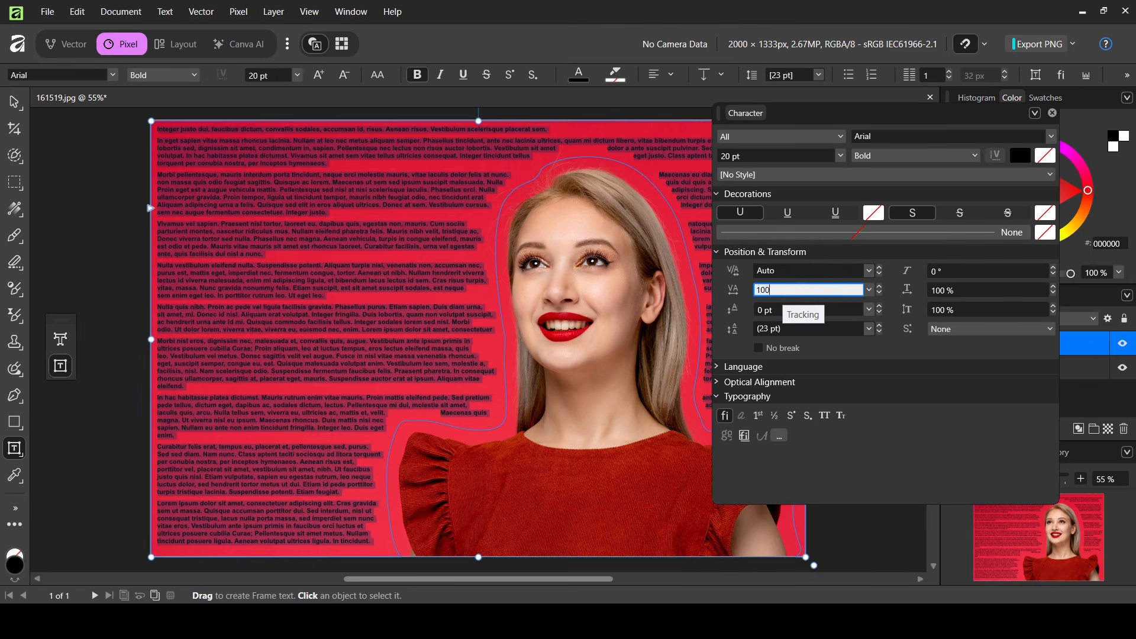
key("Return")
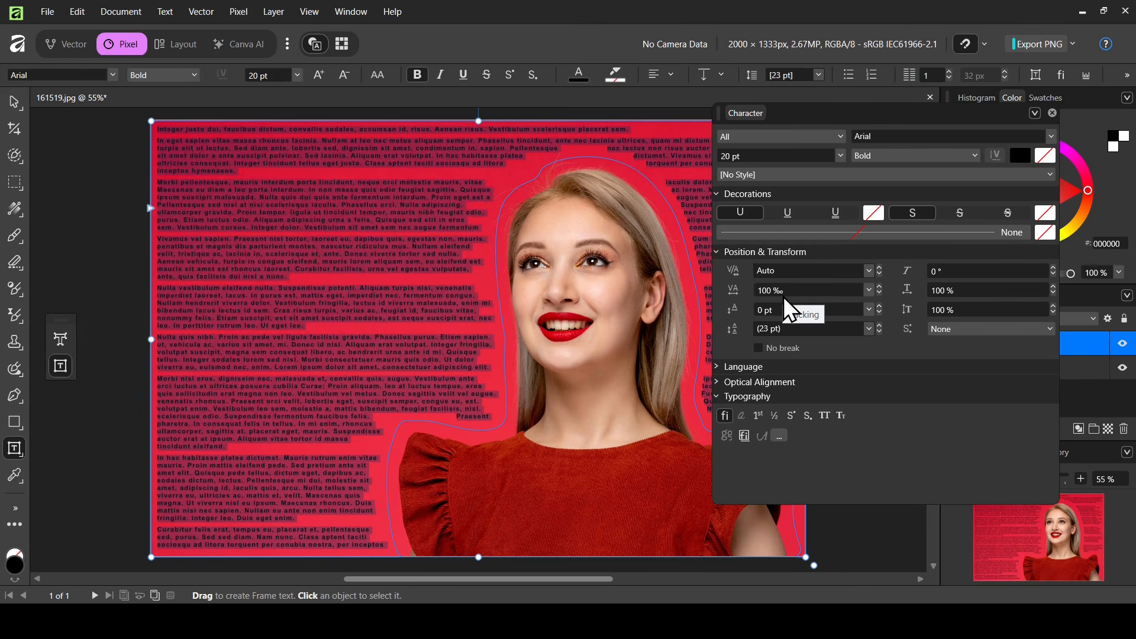
left_click(783, 294)
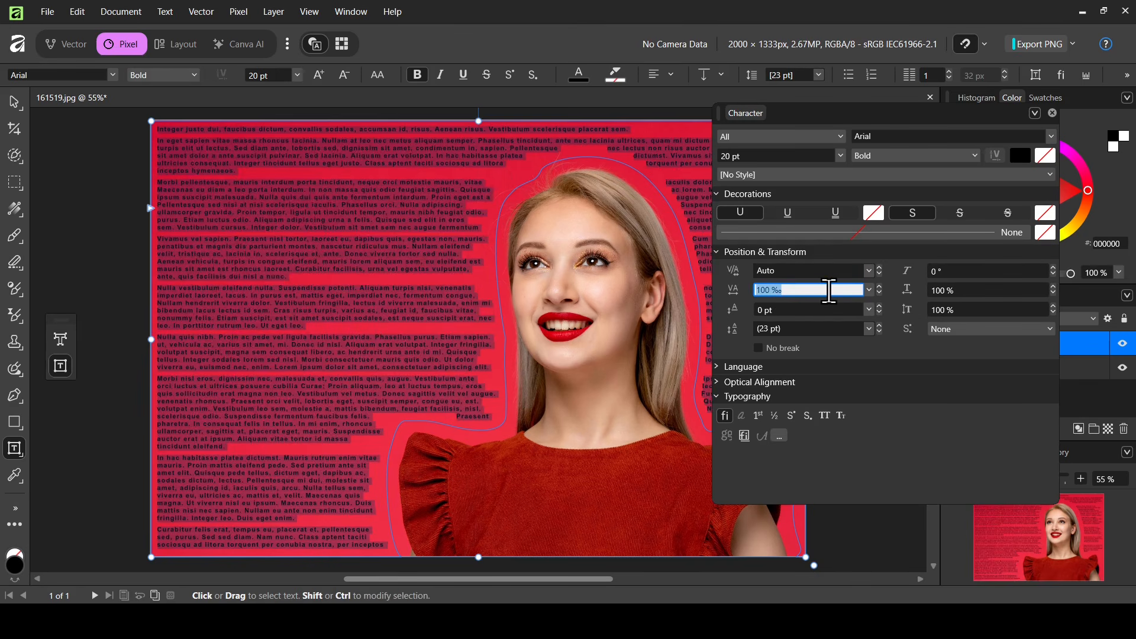
type("0")
key("Return")
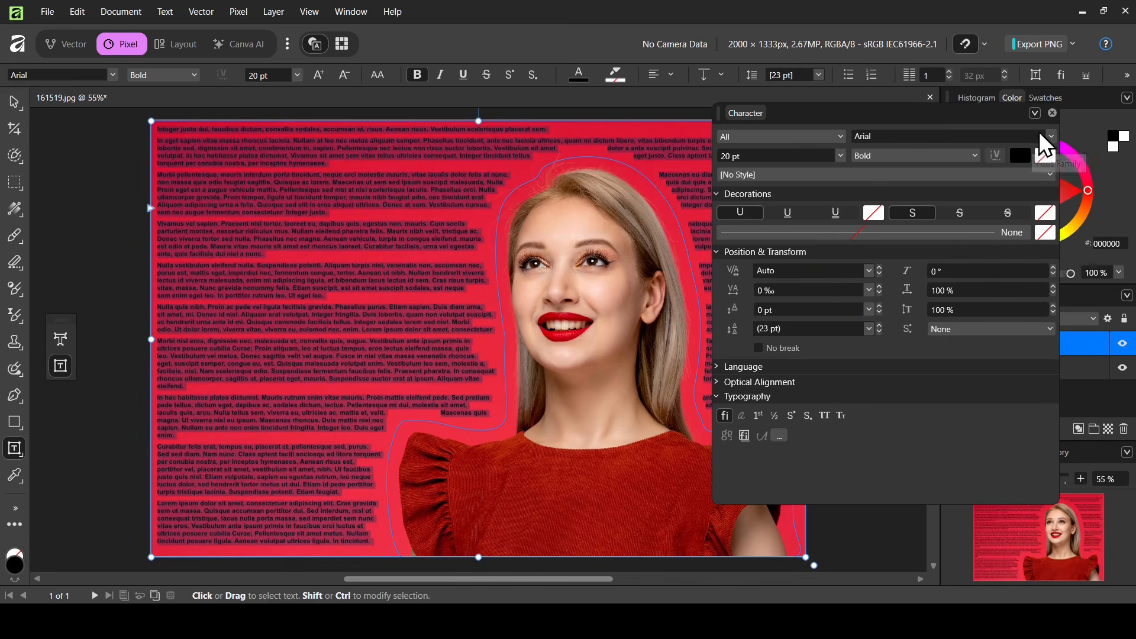
left_click(1052, 113)
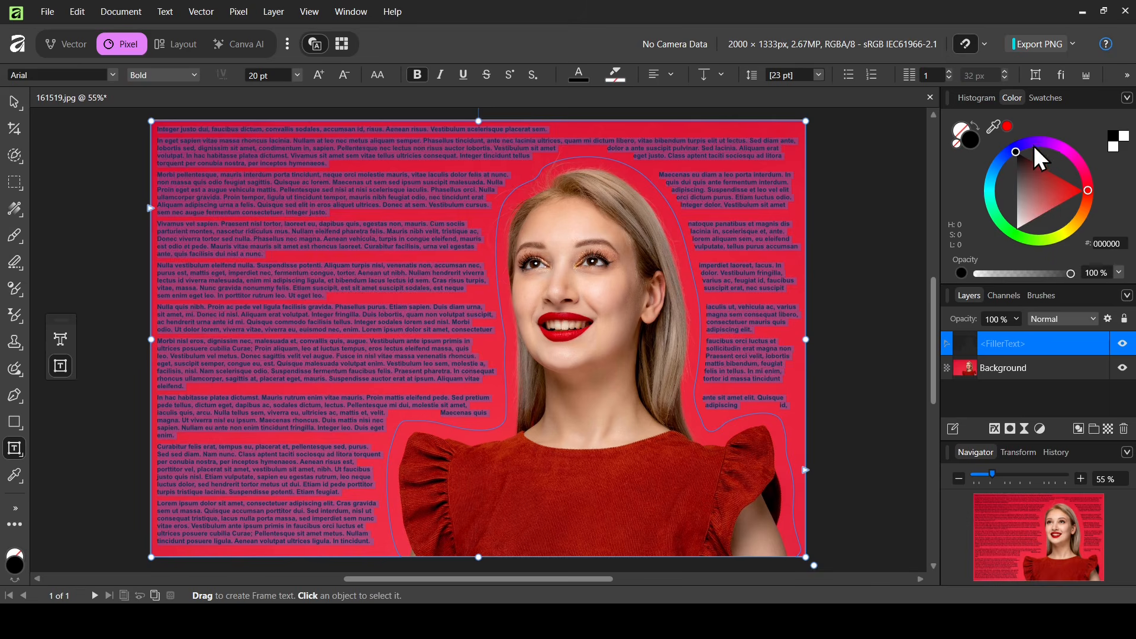
Step: Recolor the selected filler text white (FFFFFF) and set its font size to 25 pt
left_click_drag(1060, 186, 1001, 261)
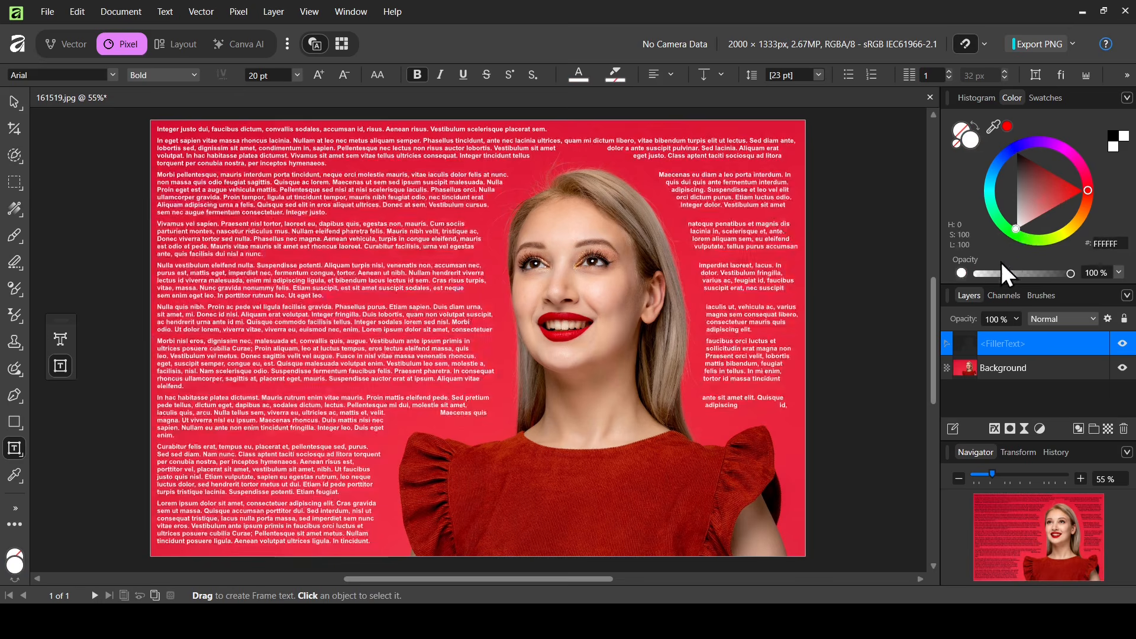
left_click(267, 72)
type("2")
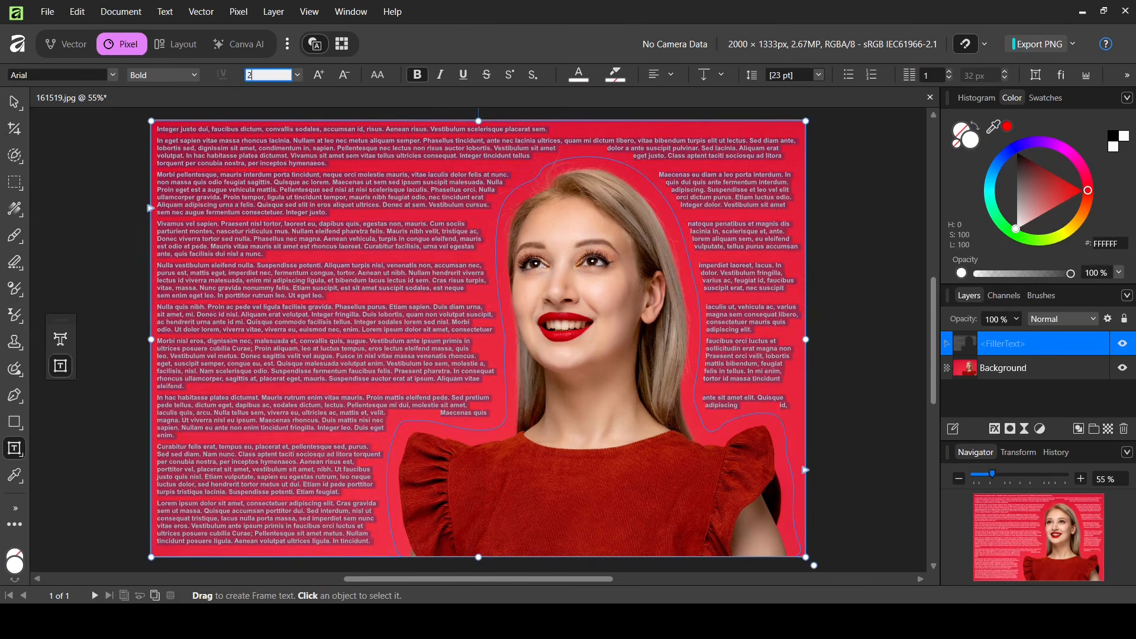
type("5")
key("Return")
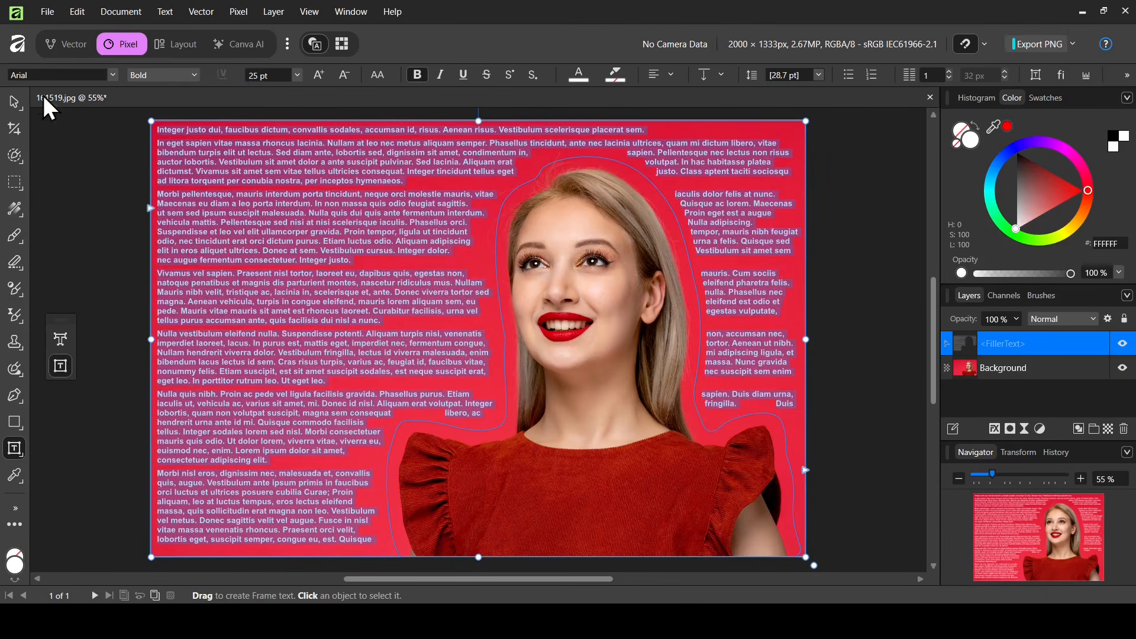
Step: Leave text editing with the Move Tool and merge the visible layers into a new pixel layer above the filler text
left_click(12, 110)
left_click(66, 105)
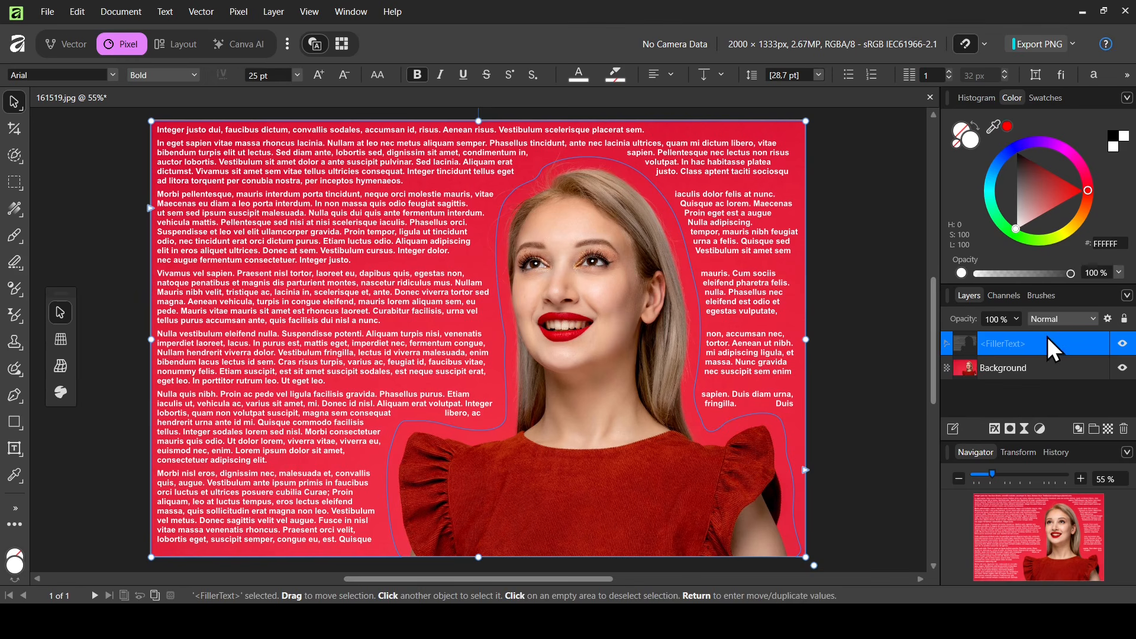
right_click(1014, 343)
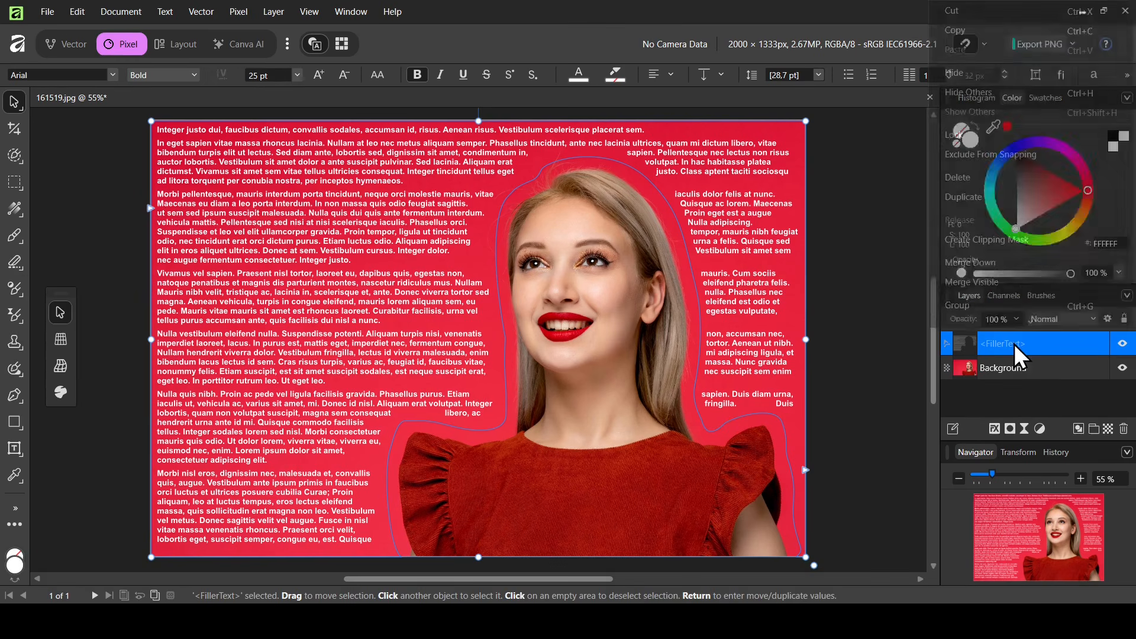
left_click(1034, 287)
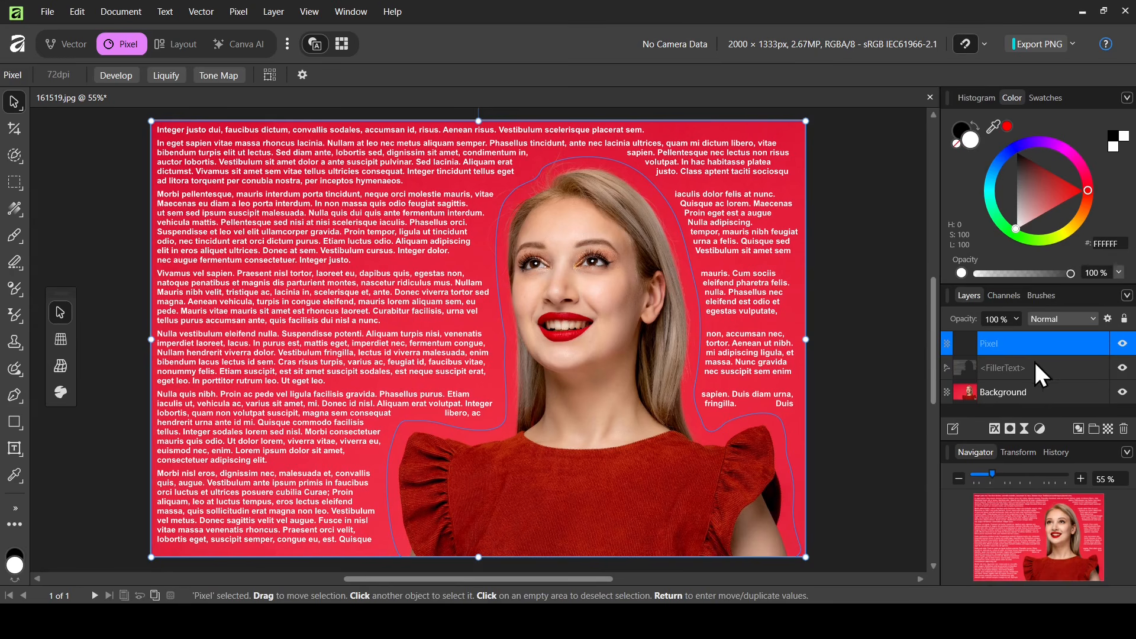
Step: Hide the filler text and Background layers and deselect the merged pixel layer
left_click(1121, 368)
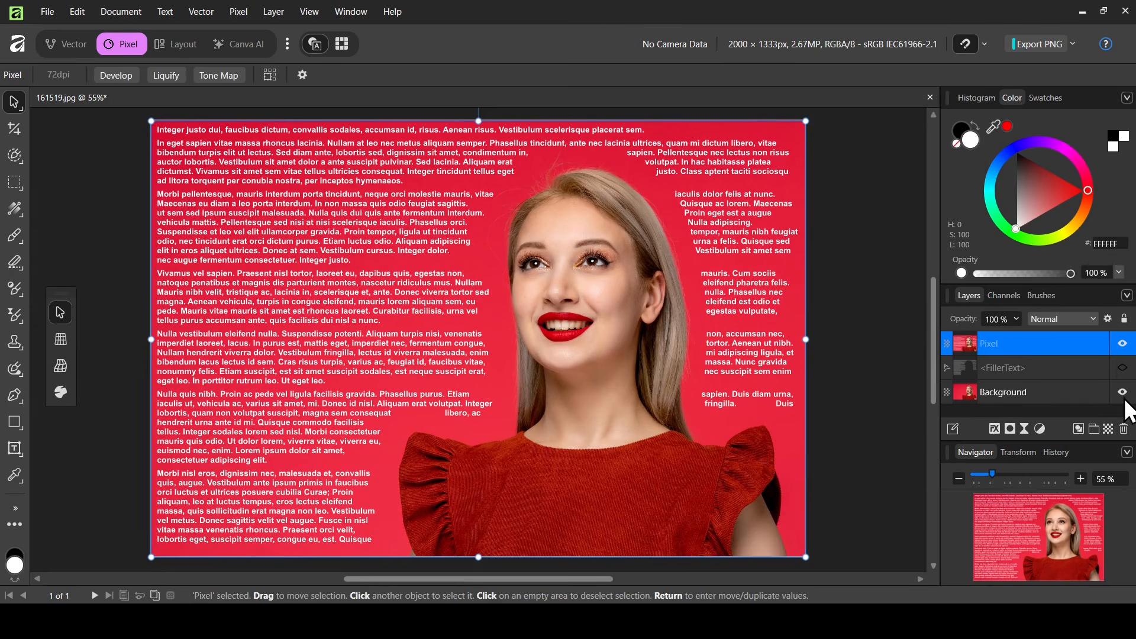
left_click(1123, 392)
left_click(816, 333)
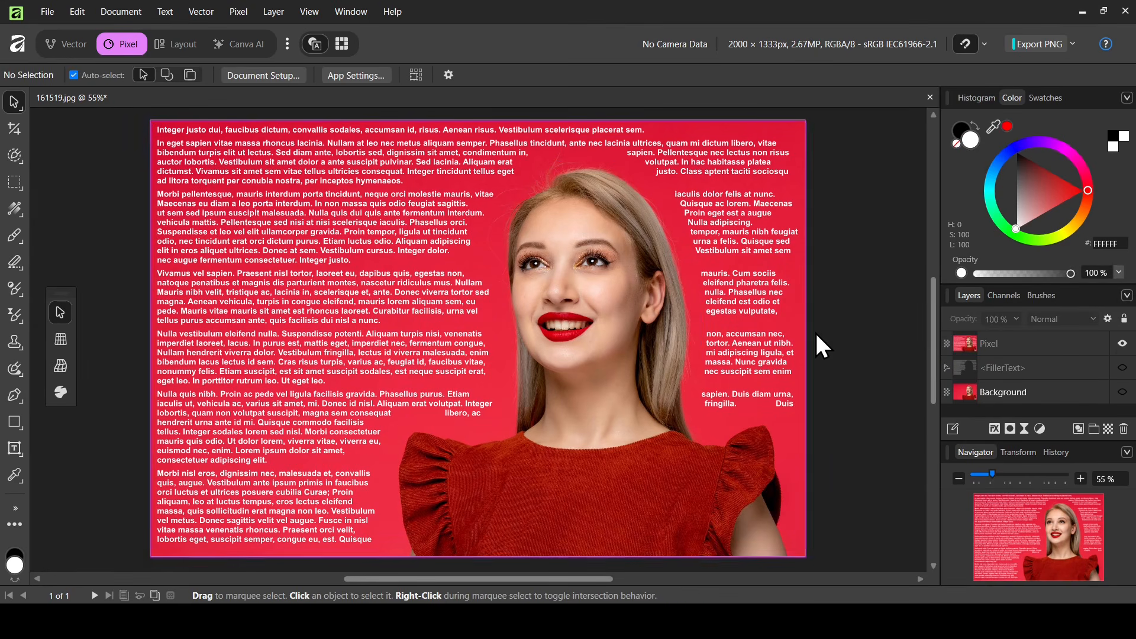